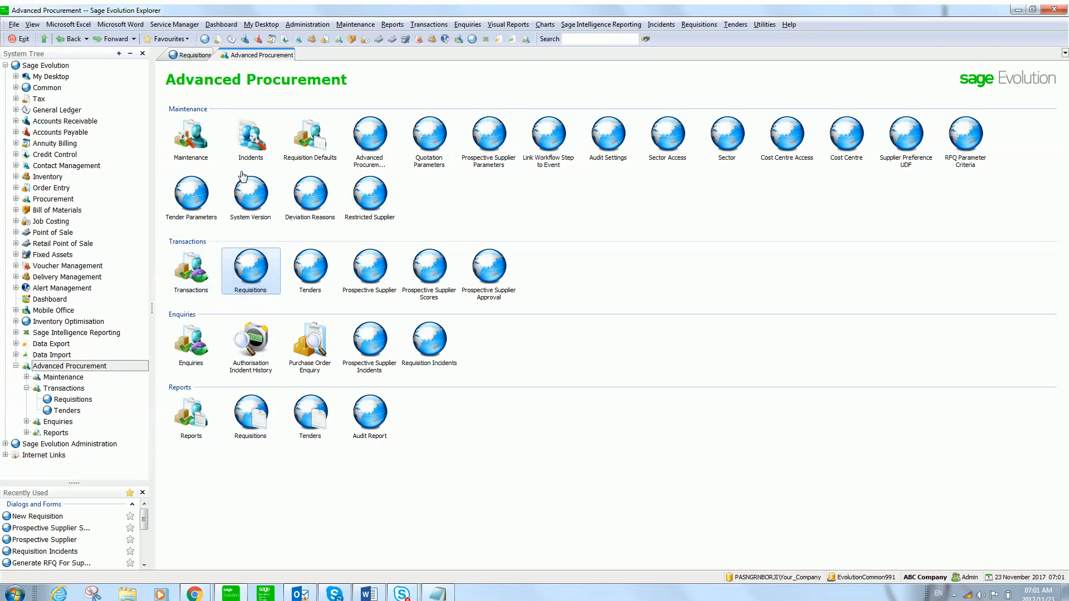
- Create a new requisition in Advanced Procurement and set its first line's module to ST
{"action": "double_click", "coordinate": [228, 272]}
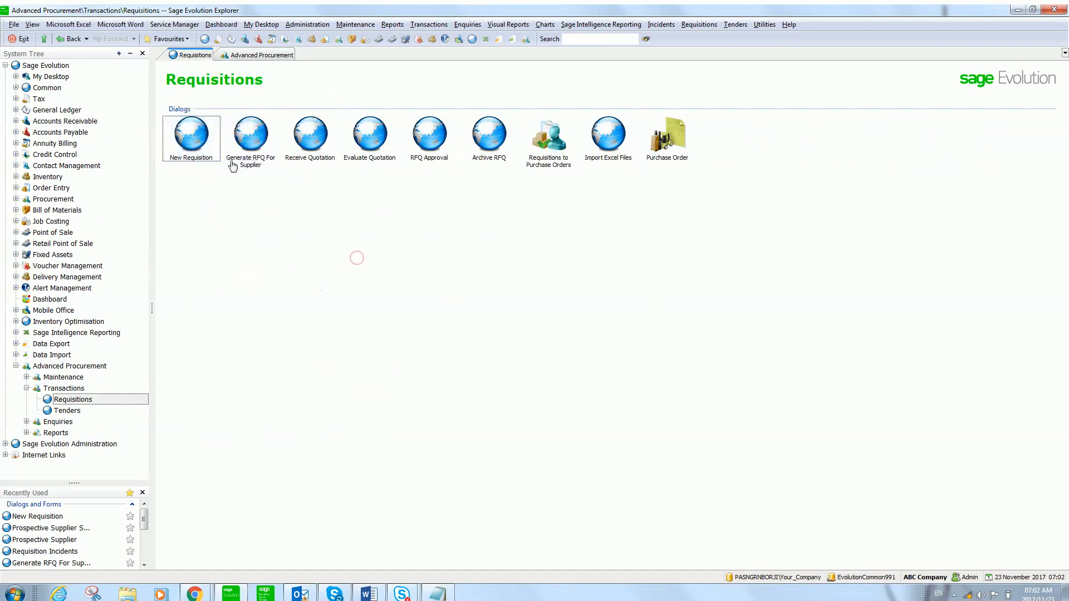
{"action": "left_click", "coordinate": [191, 150]}
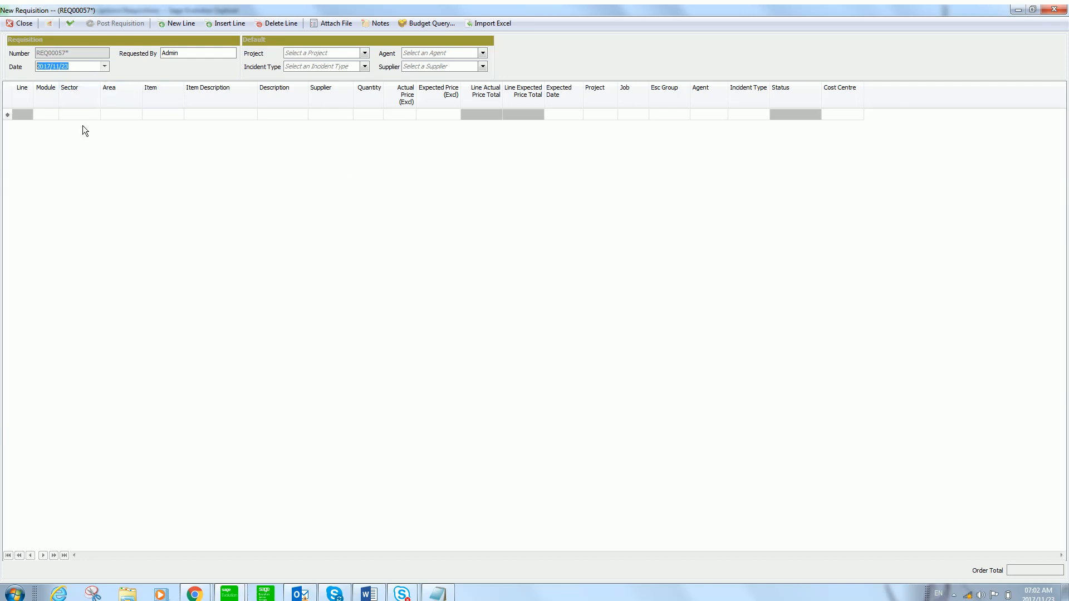
{"action": "left_click", "coordinate": [50, 117]}
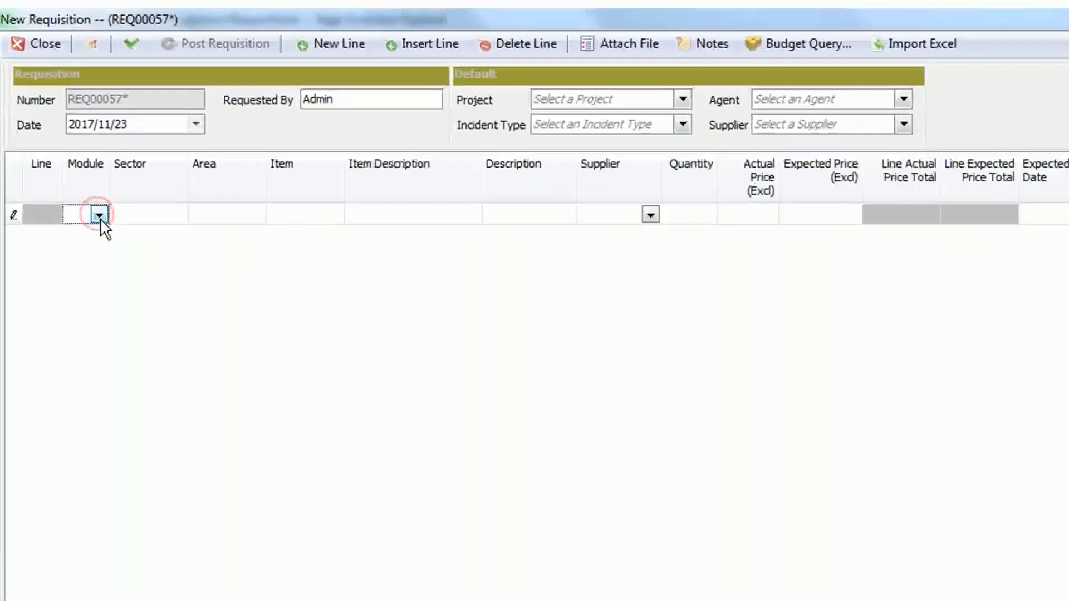
{"action": "left_click", "coordinate": [53, 114]}
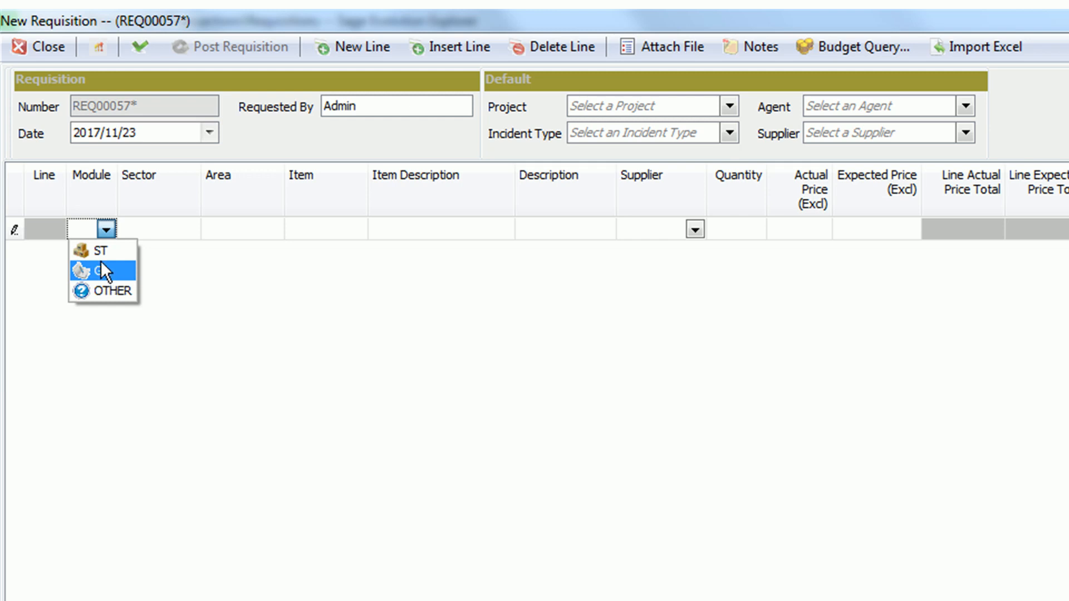
{"action": "left_click", "coordinate": [110, 253]}
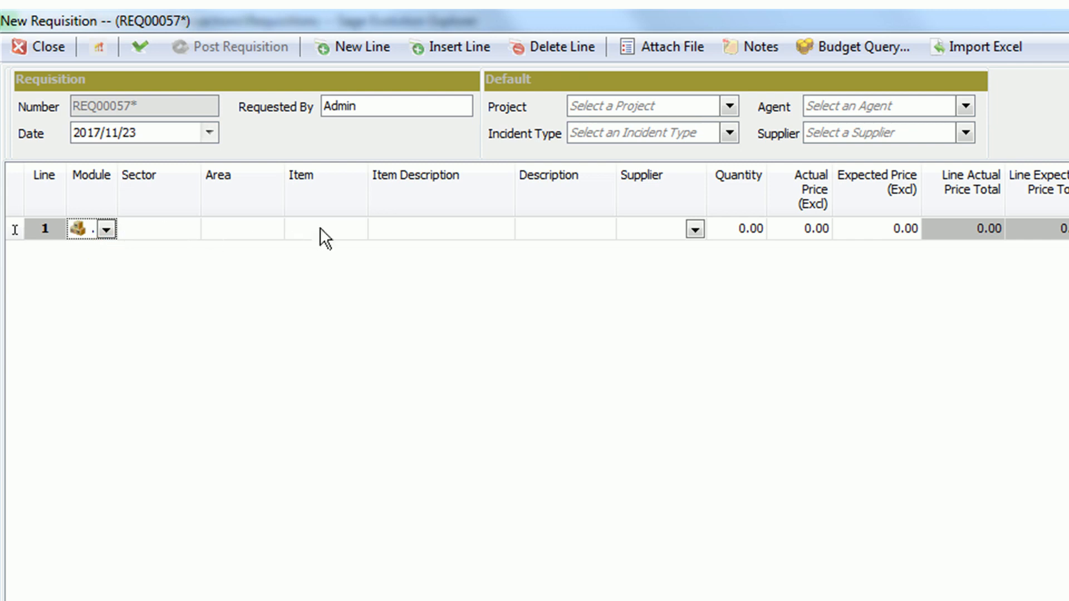
- View the sector and area options available for the first requisition line
{"action": "left_click", "coordinate": [170, 233]}
{"action": "left_click", "coordinate": [188, 228]}
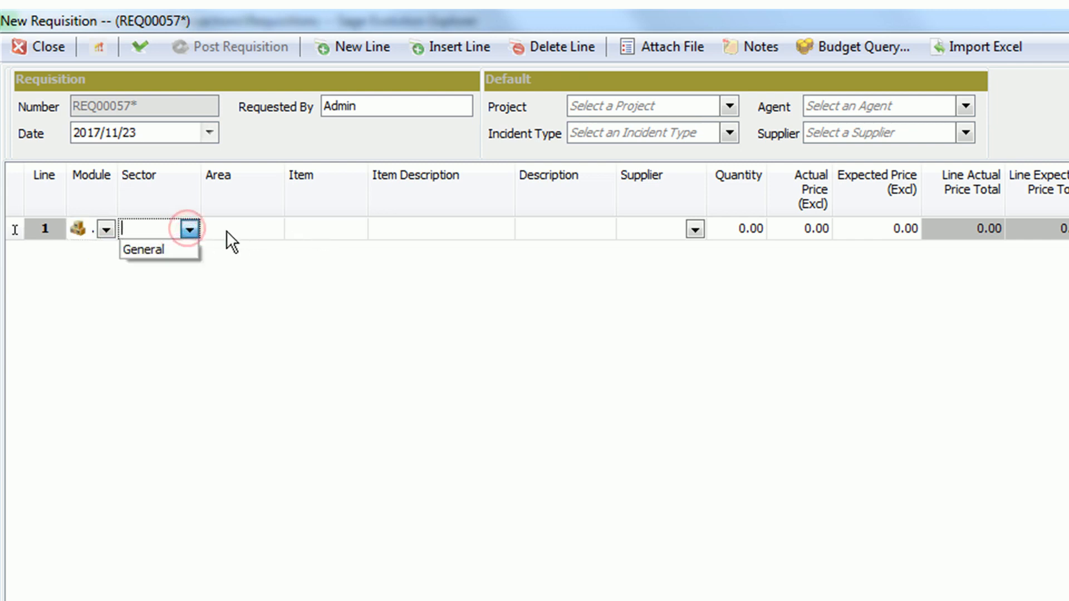
{"action": "left_click", "coordinate": [255, 230]}
{"action": "left_click", "coordinate": [271, 230]}
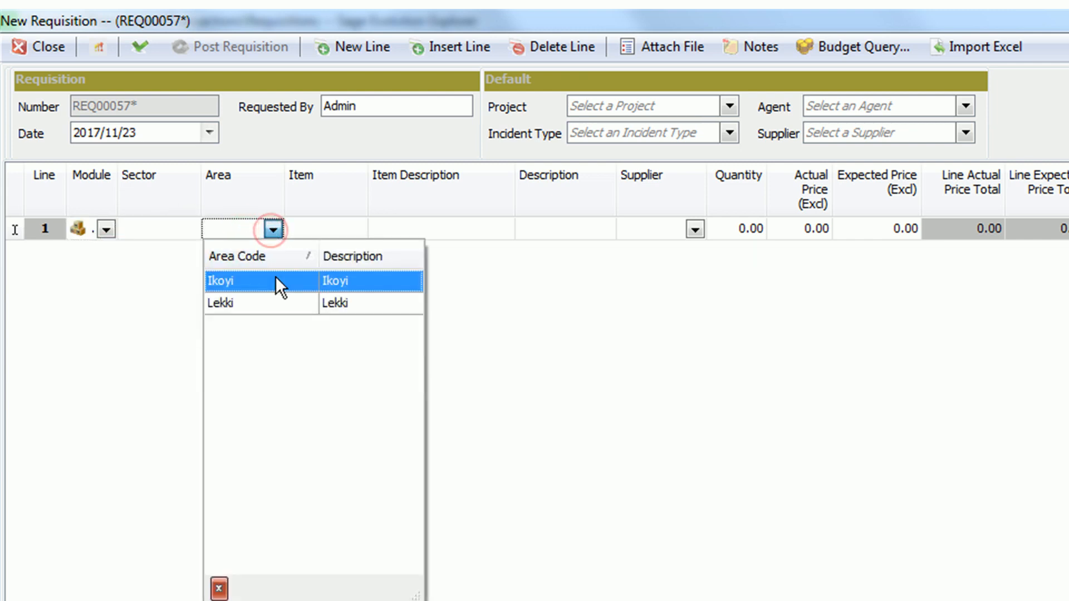
- Choose inventory item 10001, 100mm Lens, for the first requisition line
{"action": "left_click", "coordinate": [329, 228]}
{"action": "left_click", "coordinate": [358, 231]}
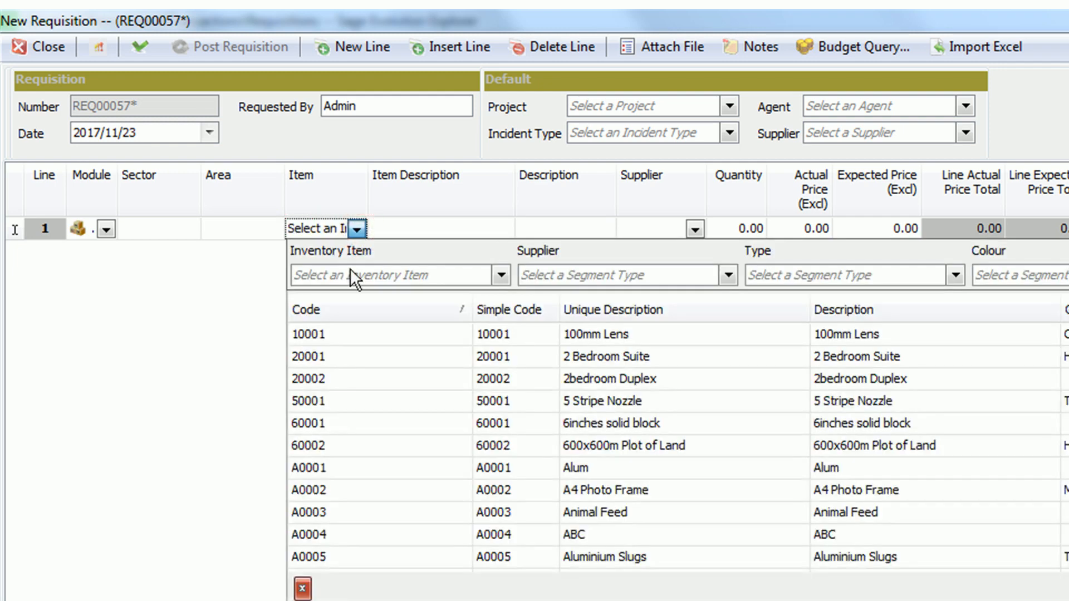
{"action": "left_click", "coordinate": [553, 334]}
{"action": "key", "text": "Tab"}
{"action": "key", "text": "Tab"}
{"action": "key", "text": "Tab"}
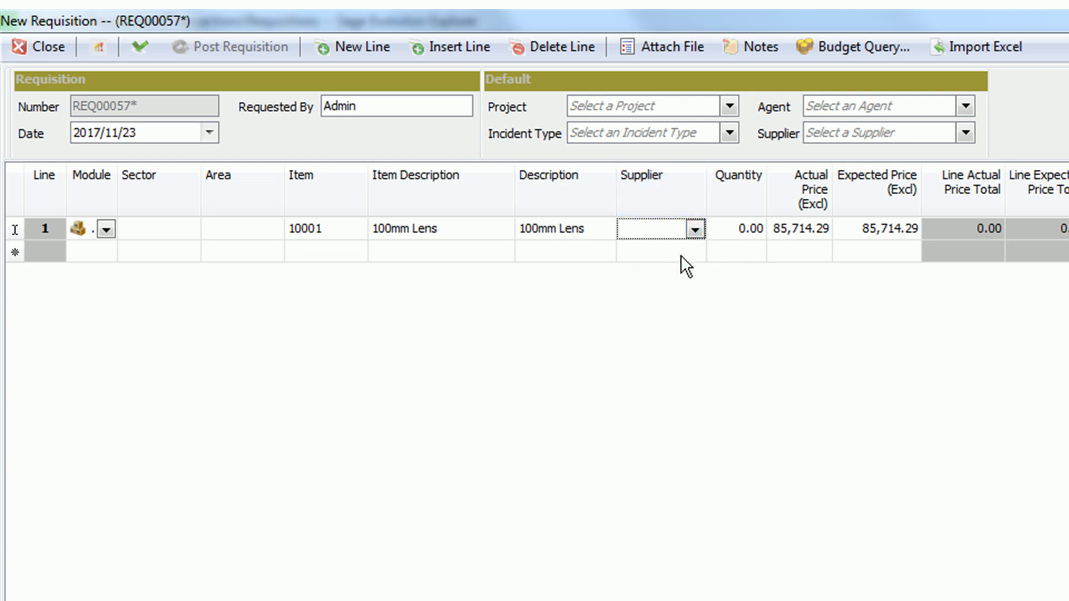
{"action": "key", "text": "Tab"}
{"action": "key", "text": "Tab"}
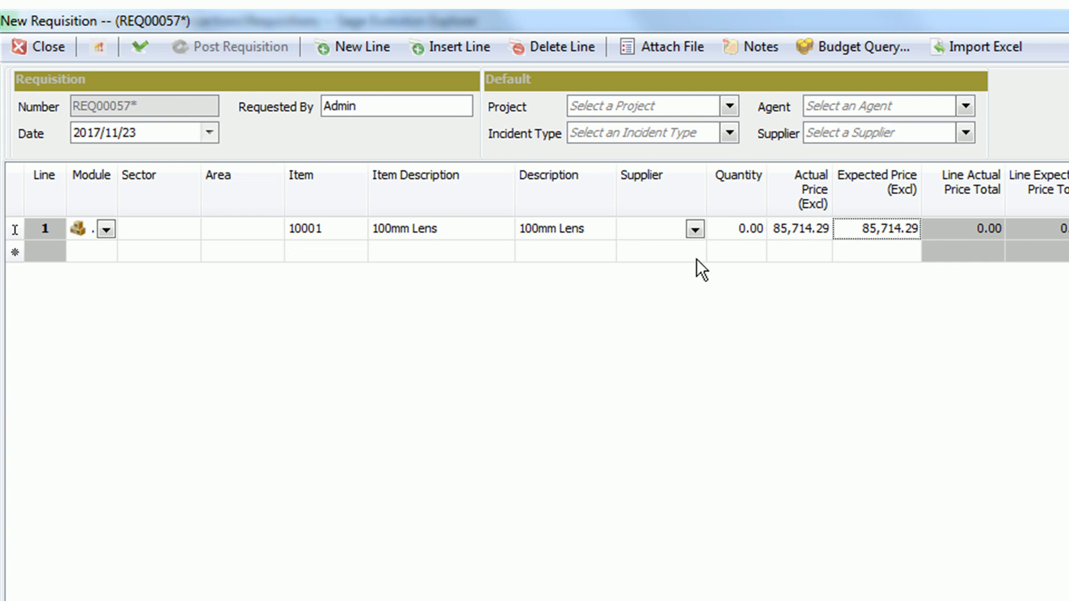
- Add a second requisition line with module ST and item 50001, 5 Stripe Nozzle
{"action": "key", "text": "Down"}
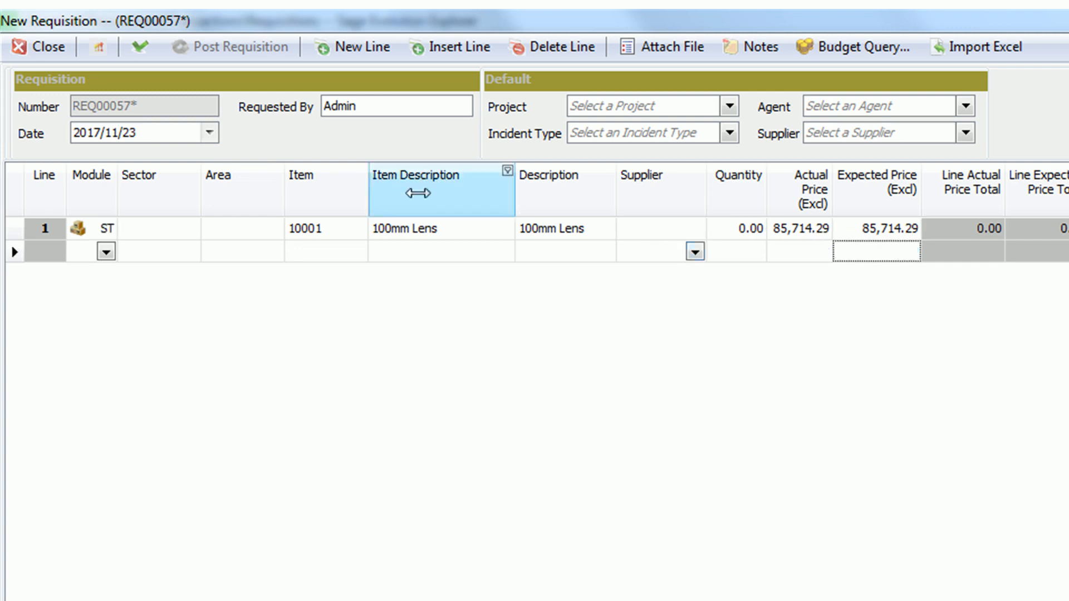
{"action": "left_click", "coordinate": [105, 252]}
{"action": "left_click", "coordinate": [100, 274]}
{"action": "left_click", "coordinate": [340, 254]}
{"action": "left_click", "coordinate": [355, 252]}
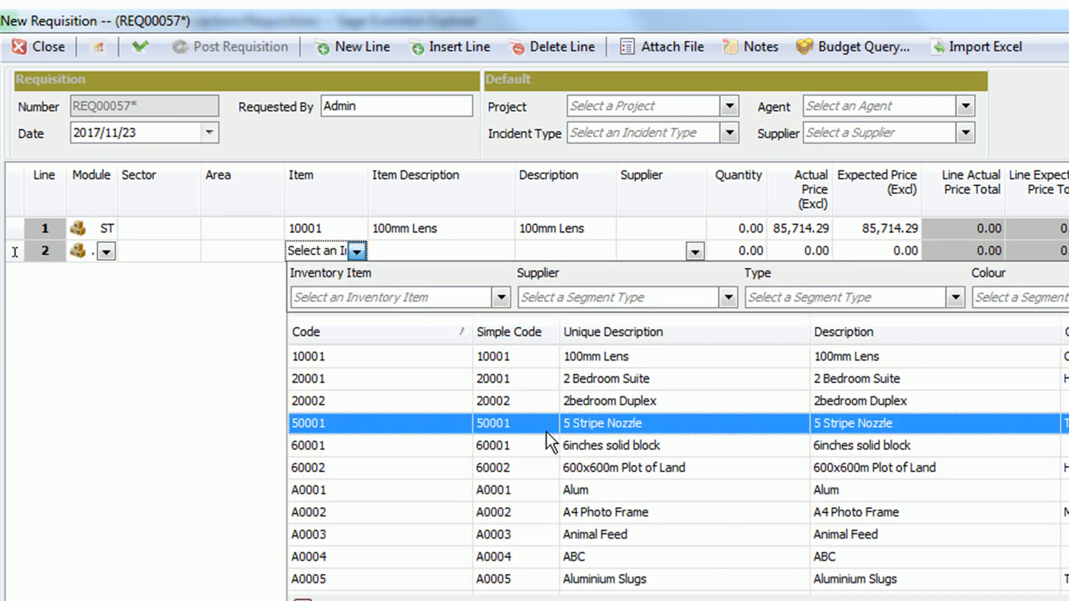
{"action": "left_click", "coordinate": [586, 423]}
{"action": "key", "text": "Tab"}
{"action": "key", "text": "Tab"}
{"action": "key", "text": "Tab"}
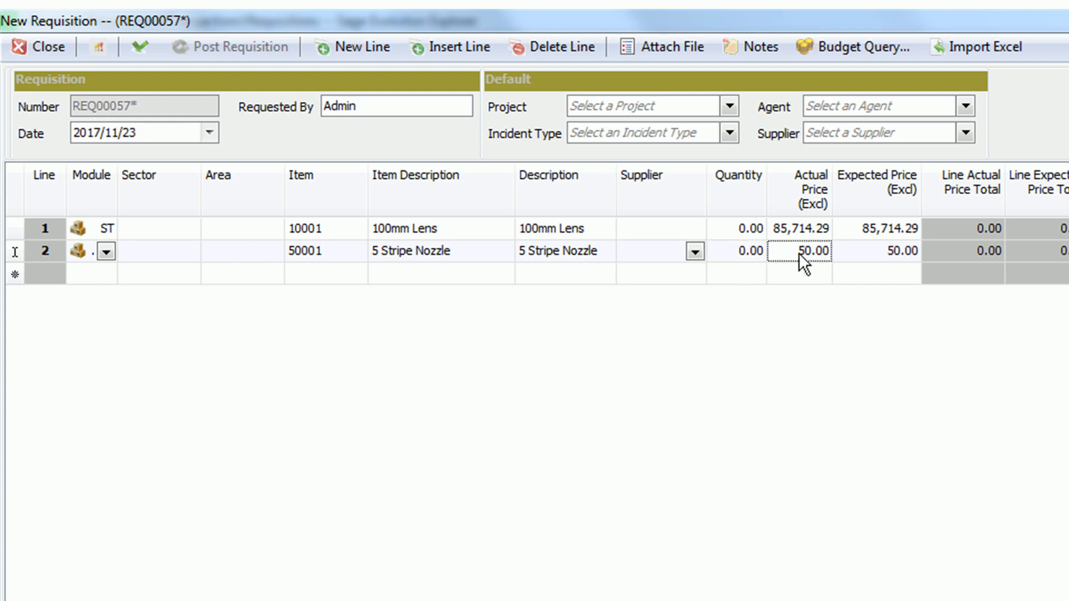
- Add a third requisition line with module ST and item A0007, Aluminium Sheets
{"action": "key", "text": "Down"}
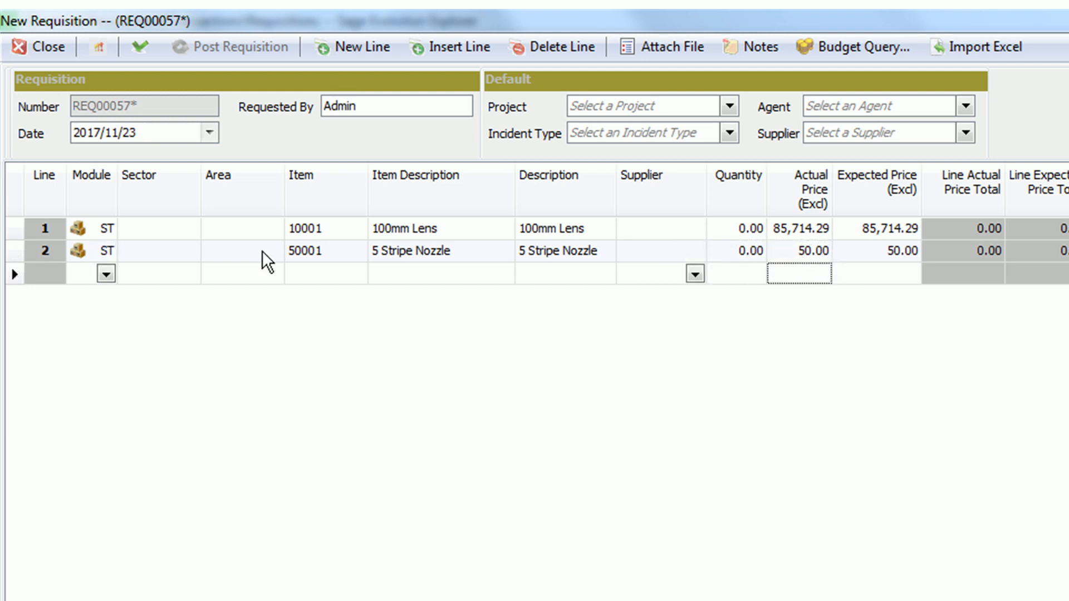
{"action": "left_click", "coordinate": [106, 273]}
{"action": "left_click", "coordinate": [101, 289]}
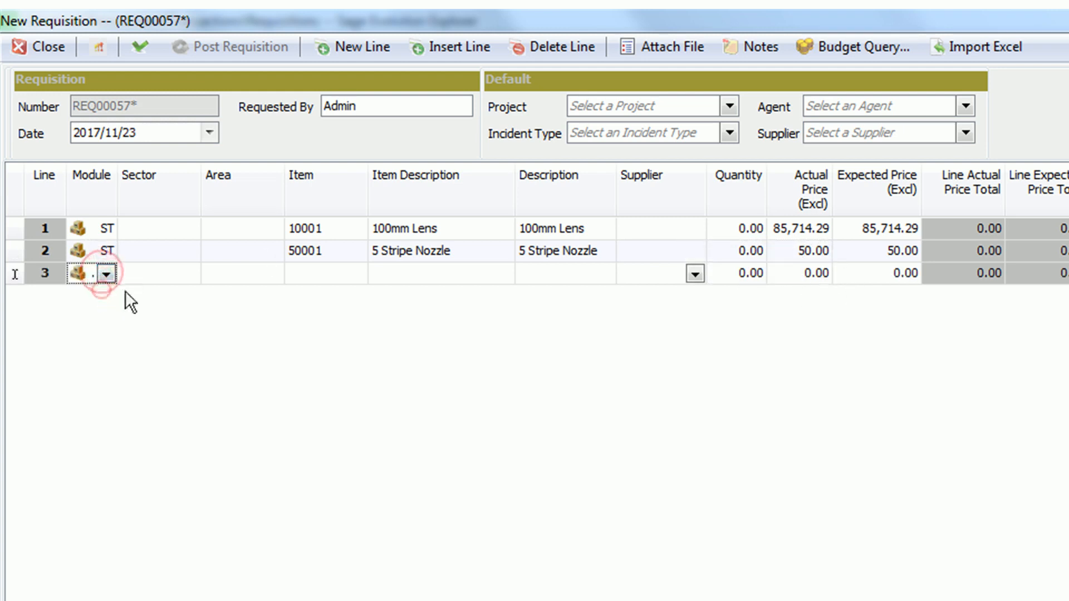
{"action": "left_click", "coordinate": [343, 272]}
{"action": "left_click", "coordinate": [355, 274]}
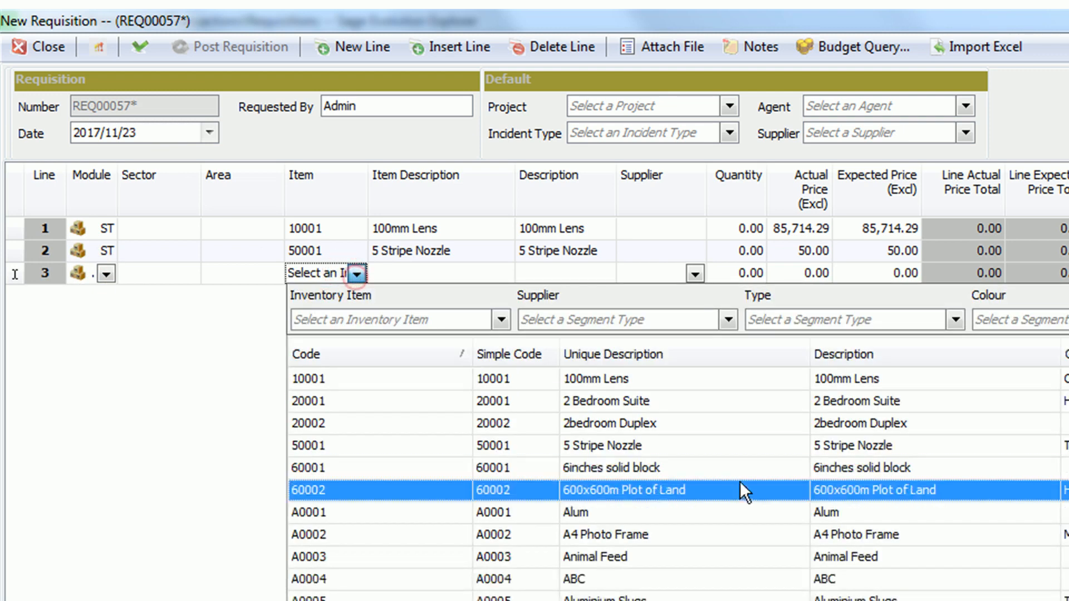
{"action": "scroll", "coordinate": [618, 529], "scroll_direction": "down", "scroll_amount": 4}
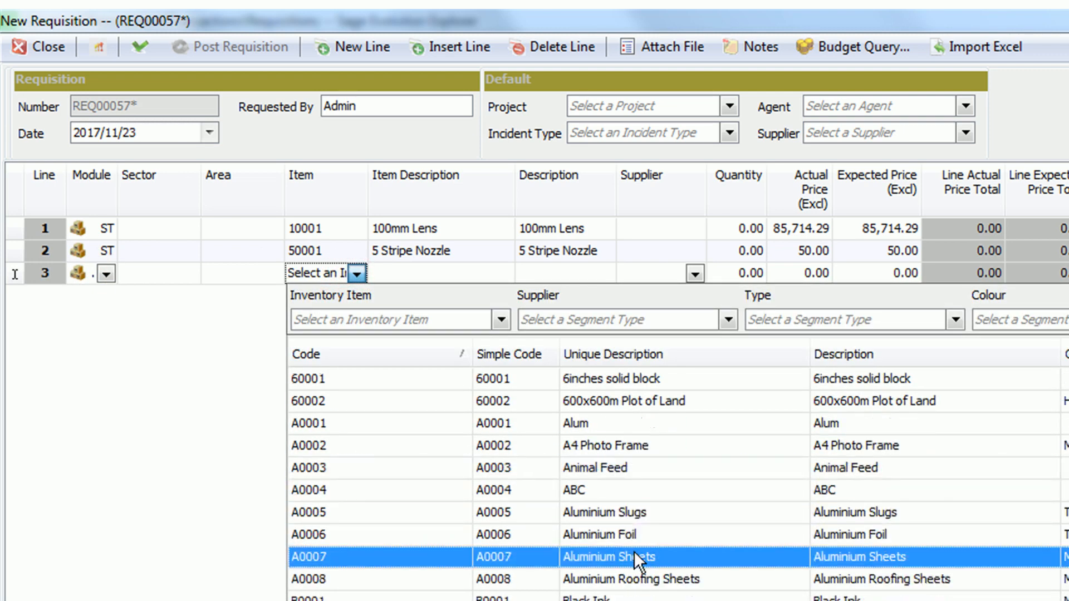
{"action": "left_click", "coordinate": [634, 553]}
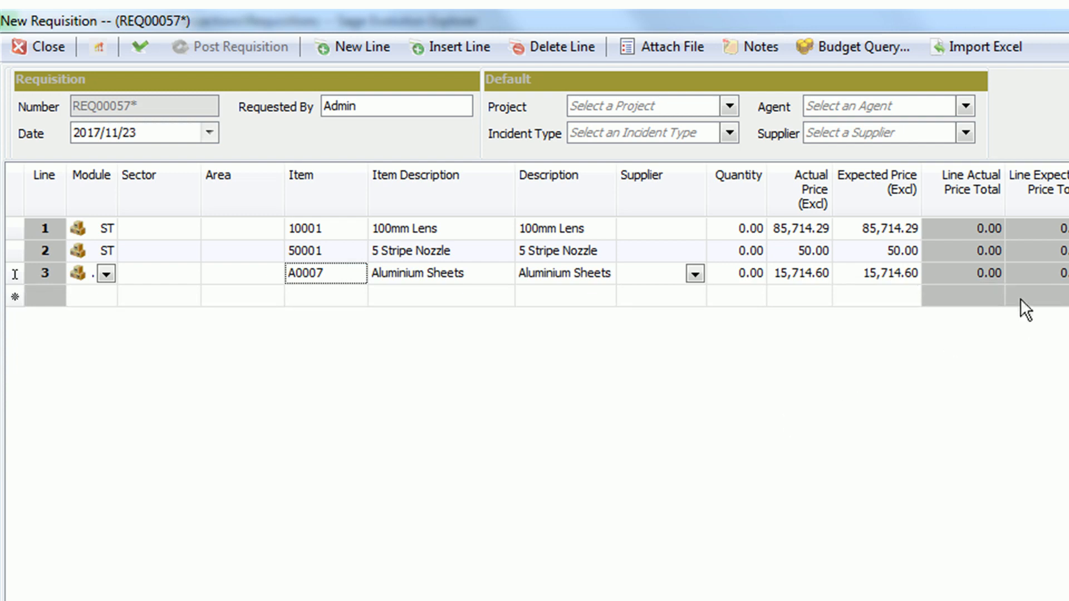
- Add a fourth requisition line with module ST and item B0004, Bakery Equipment
{"action": "key", "text": "Down"}
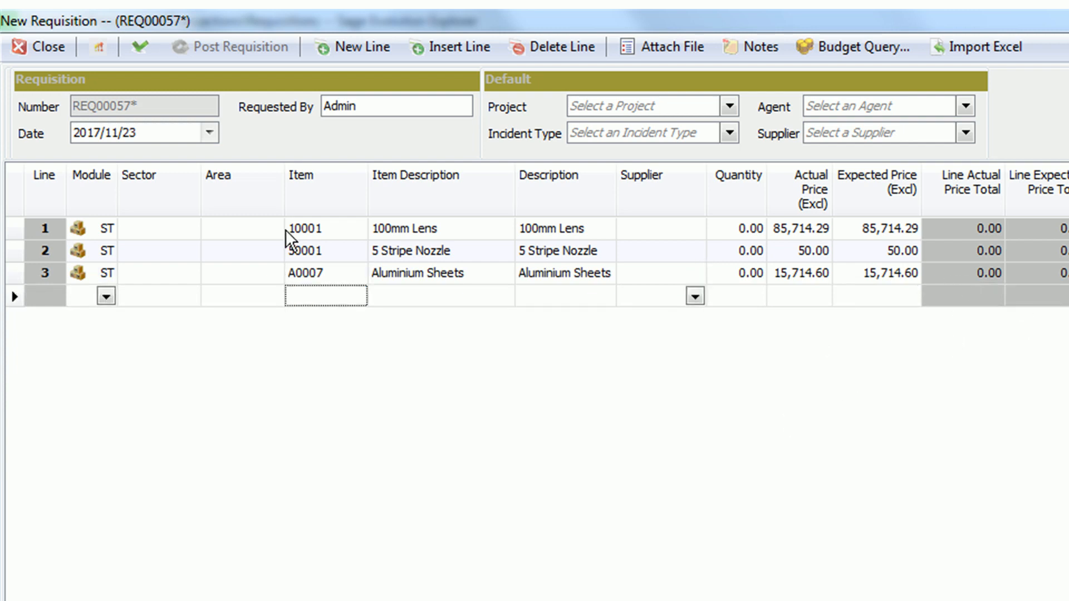
{"action": "left_click", "coordinate": [106, 297]}
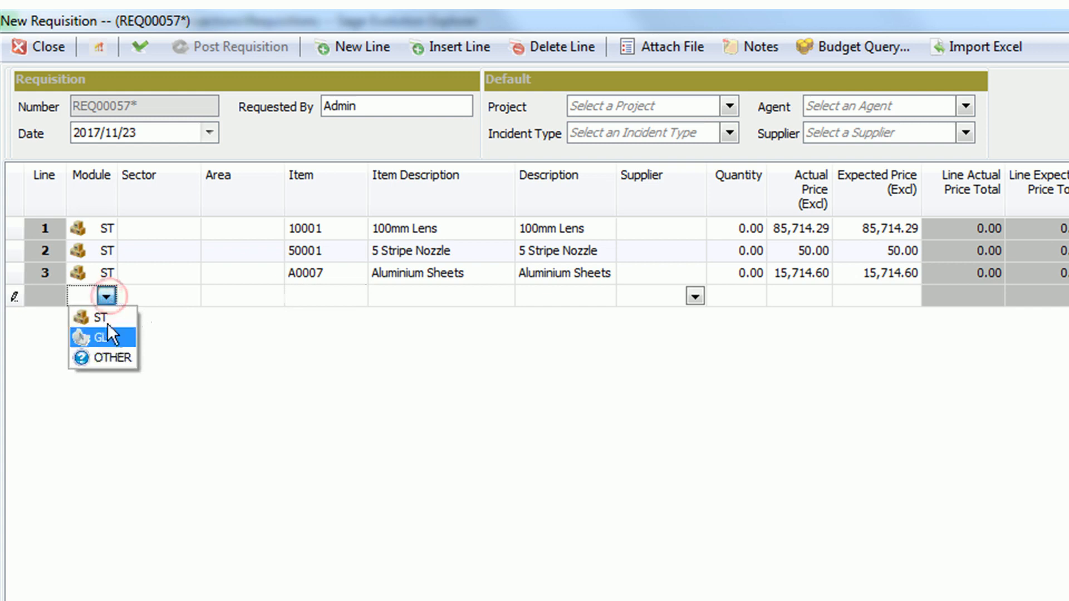
{"action": "left_click", "coordinate": [106, 319]}
{"action": "left_click", "coordinate": [320, 305]}
{"action": "left_click", "coordinate": [356, 296]}
{"action": "scroll", "coordinate": [604, 431], "scroll_direction": "down", "scroll_amount": 3}
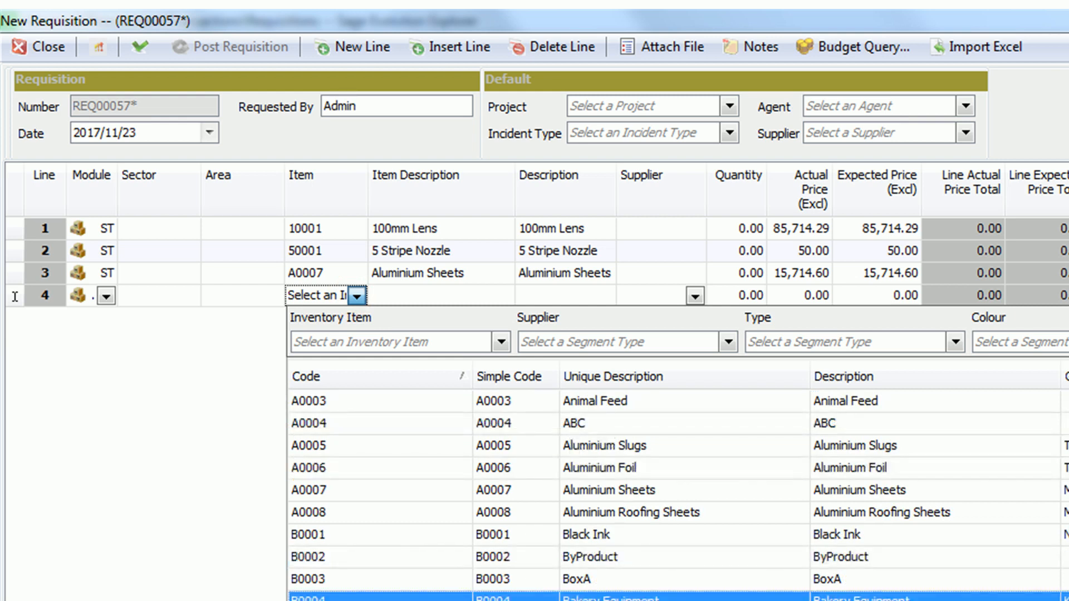
{"action": "left_click", "coordinate": [610, 597]}
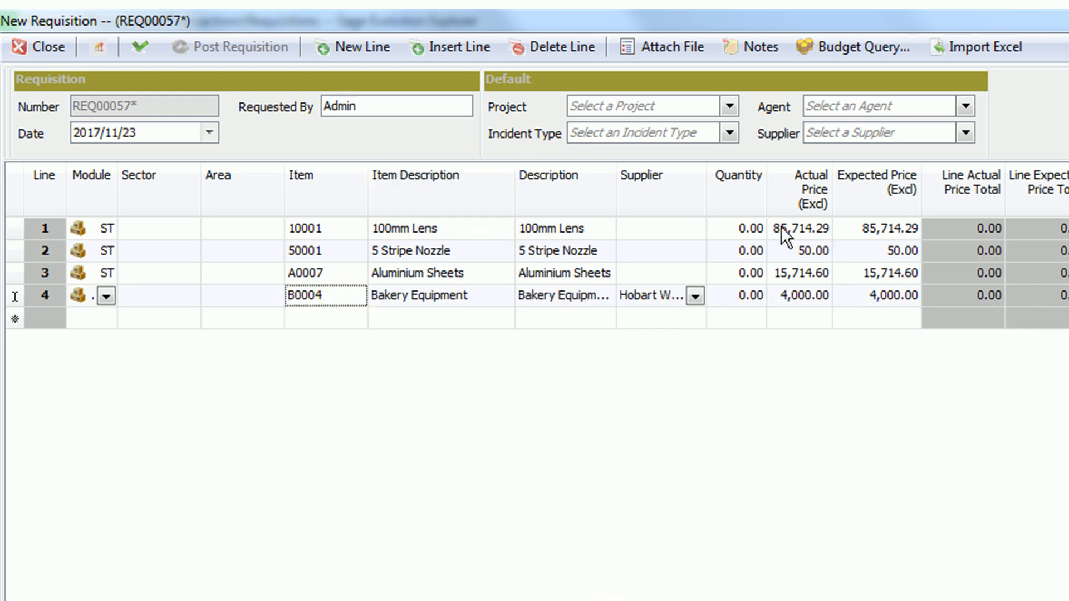
- Set the quantity of all four requisition lines to 2
{"action": "left_click", "coordinate": [744, 230]}
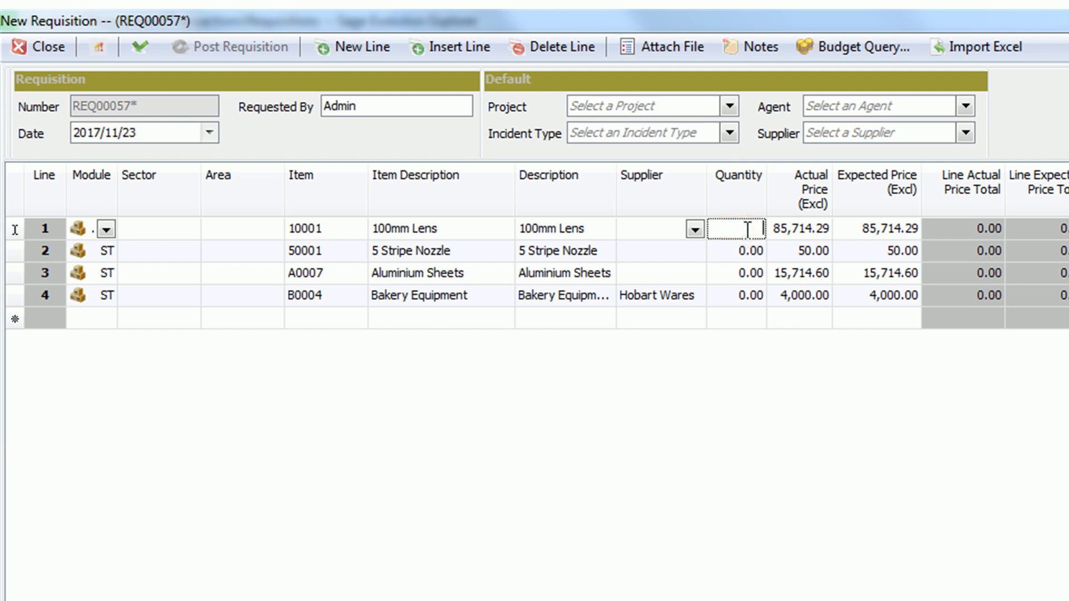
{"action": "type", "text": "2"}
{"action": "left_click", "coordinate": [735, 250]}
{"action": "type", "text": "20"}
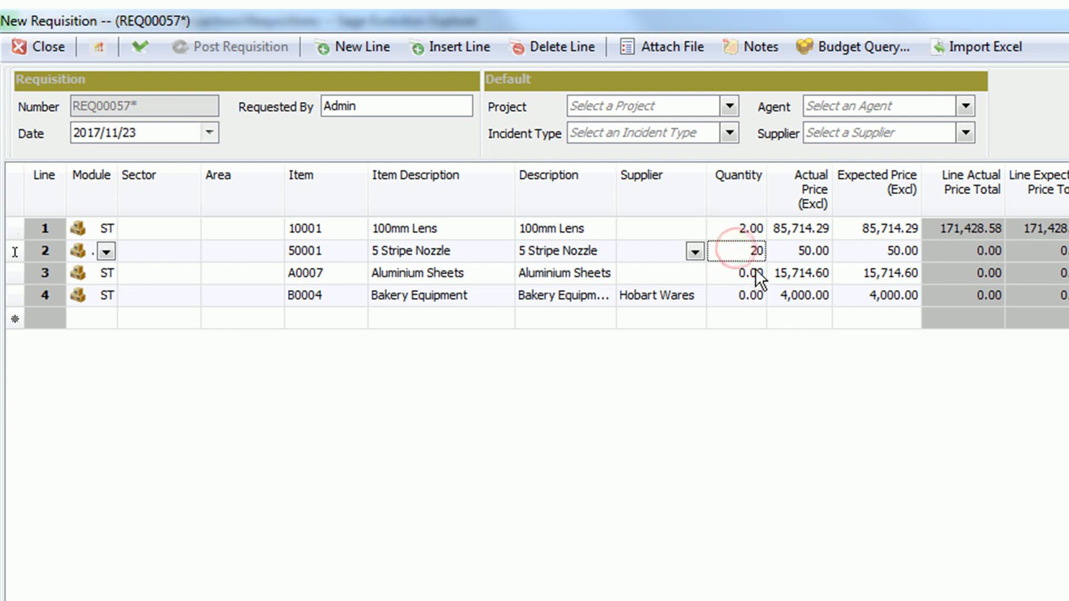
{"action": "key", "text": "BackSpace"}
{"action": "left_click", "coordinate": [744, 272]}
{"action": "key", "text": "BackSpace"}
{"action": "type", "text": "2"}
{"action": "left_click", "coordinate": [754, 295]}
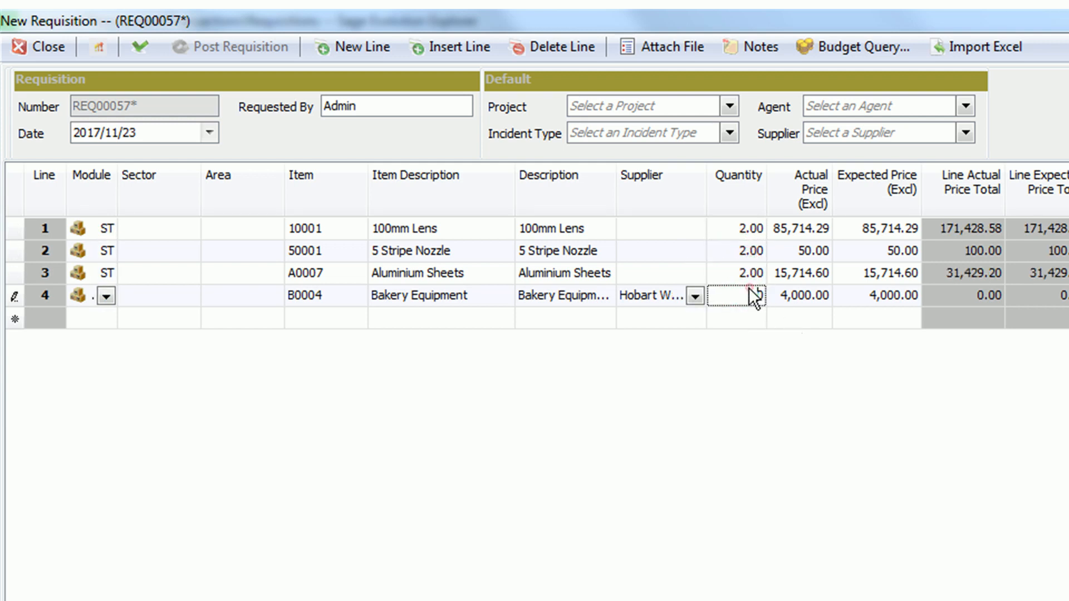
{"action": "key", "text": "BackSpace"}
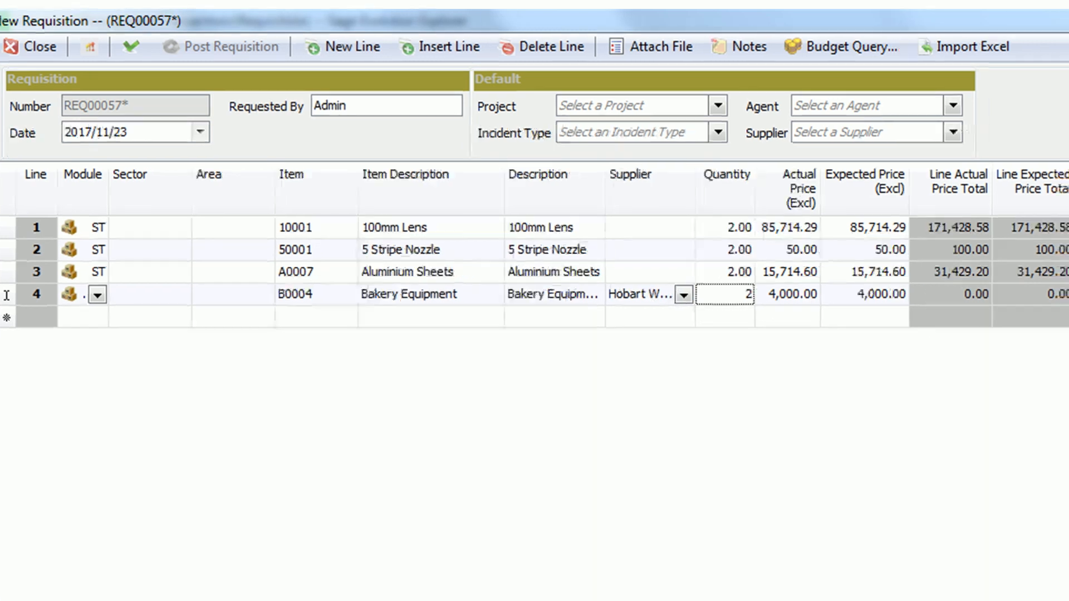
- Assign the Admin agent to the 100mm Lens line
{"action": "left_click", "coordinate": [950, 198]}
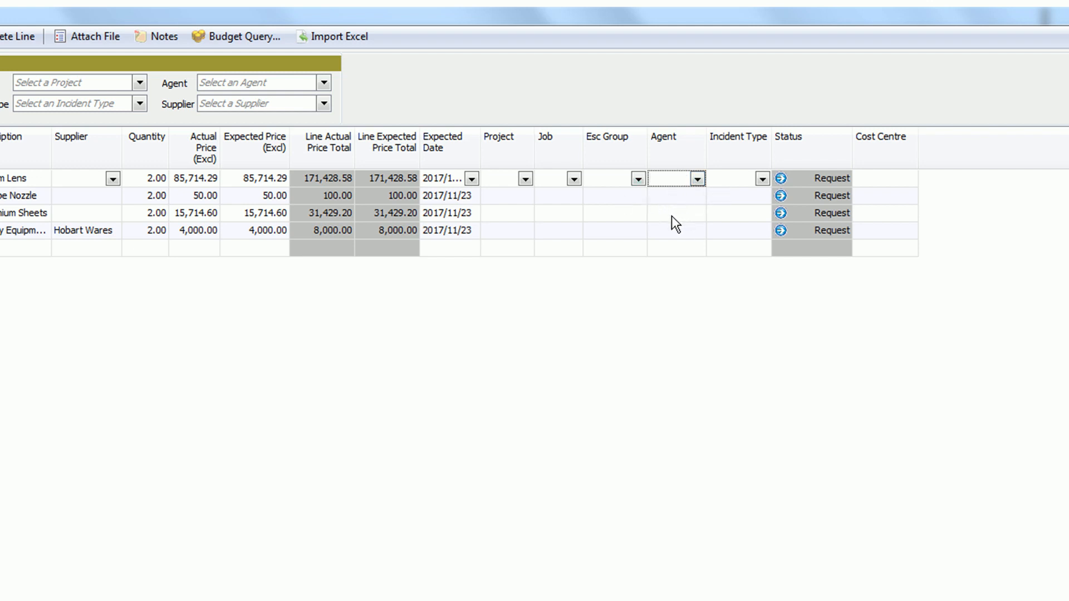
{"action": "left_click", "coordinate": [698, 178]}
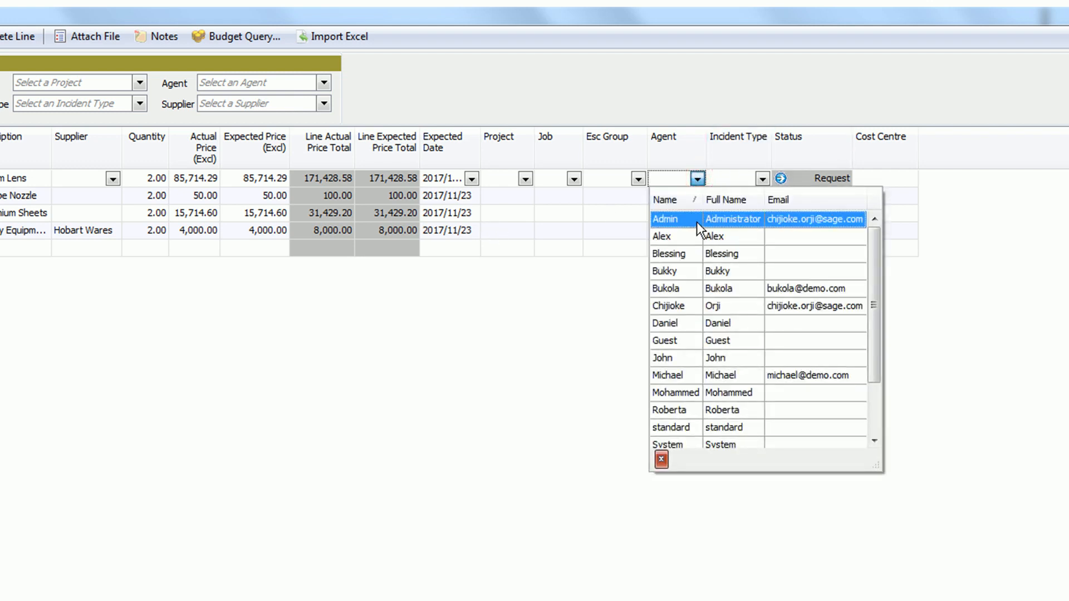
{"action": "left_click", "coordinate": [697, 222]}
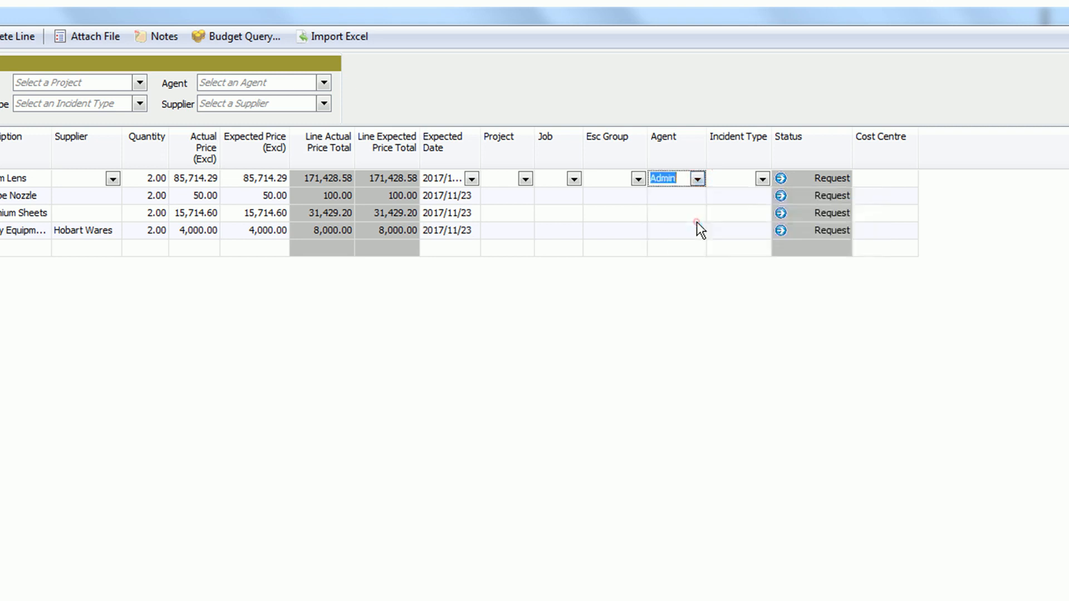
{"action": "left_click", "coordinate": [696, 179]}
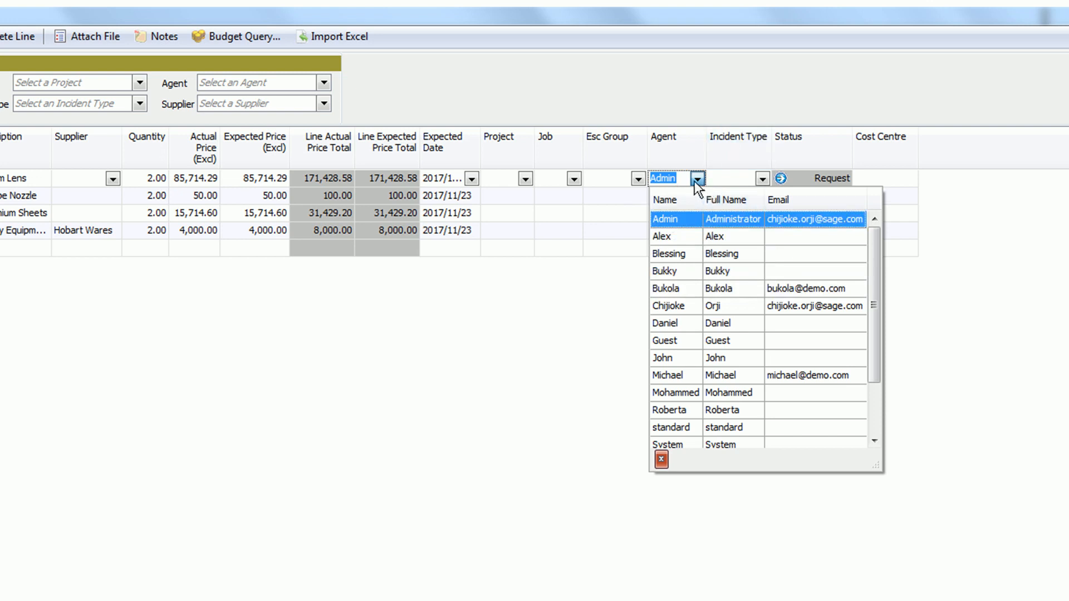
{"action": "left_click", "coordinate": [706, 219]}
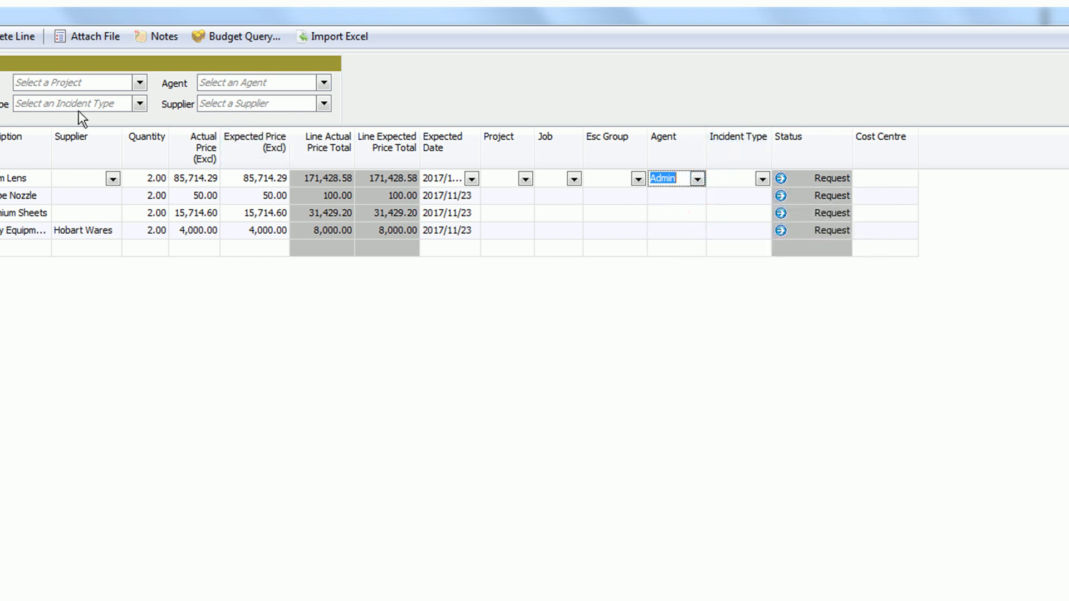
- Set the requisition's default agent to Admin and apply it to all existing lines
{"action": "left_click", "coordinate": [324, 83]}
{"action": "left_click", "coordinate": [290, 122]}
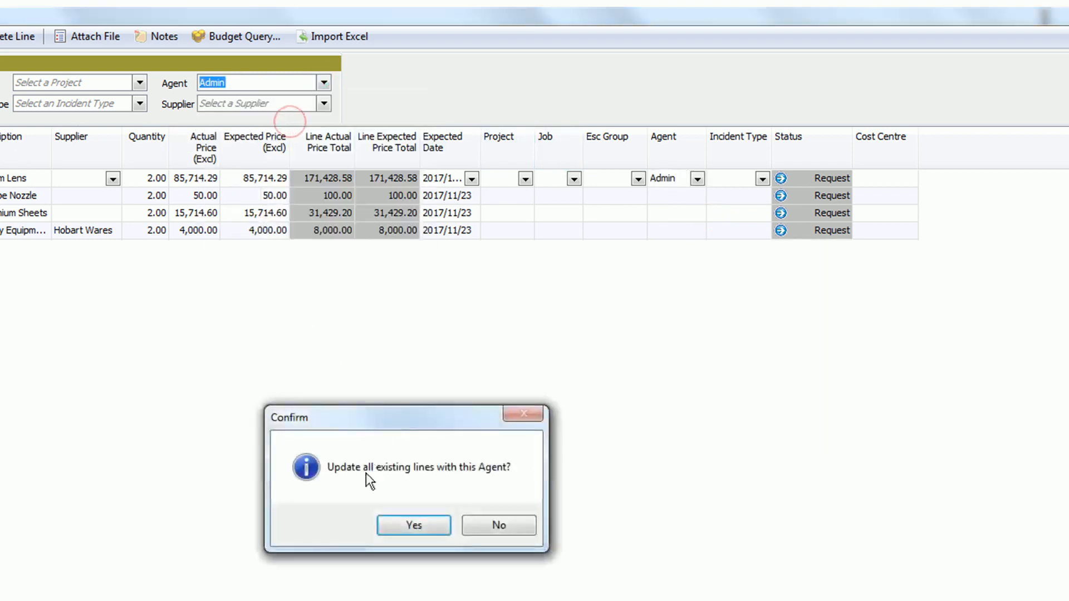
{"action": "left_click", "coordinate": [406, 524]}
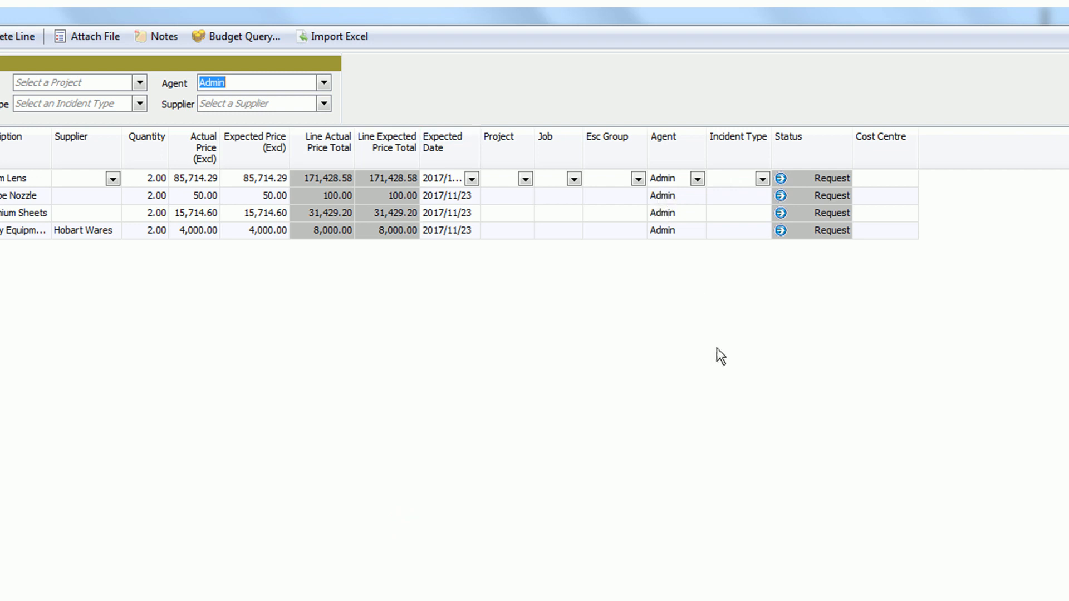
- Set the requisition's default incident type to Undefined and apply it to all existing lines
{"action": "left_click", "coordinate": [140, 103]}
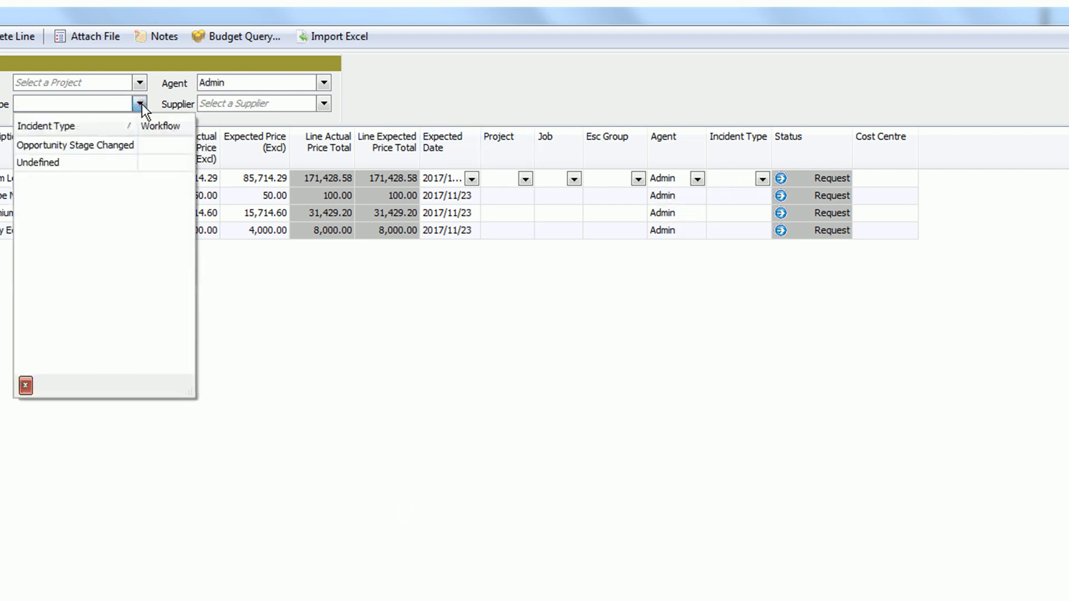
{"action": "left_click", "coordinate": [58, 162]}
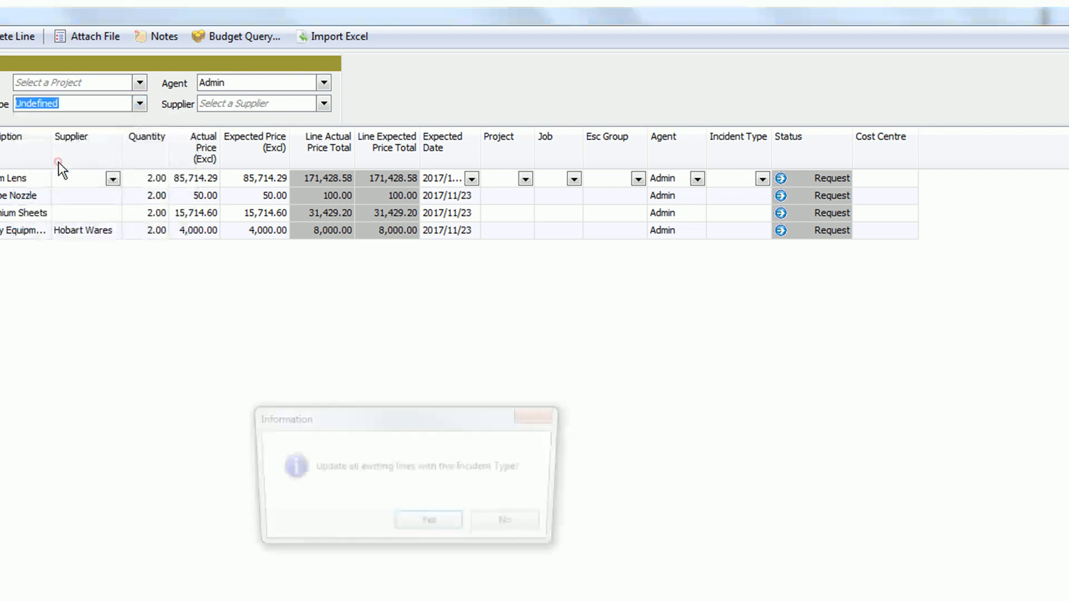
{"action": "left_click", "coordinate": [429, 525]}
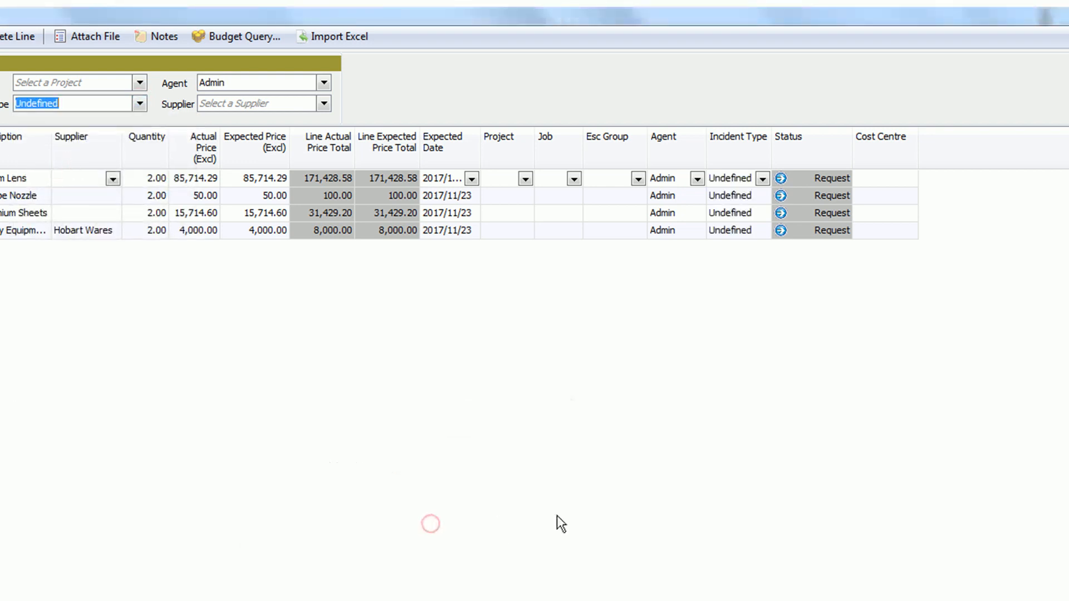
- Look through the project and job choices for the 100mm Lens line and check the requisition's file attachments
{"action": "left_click", "coordinate": [524, 178]}
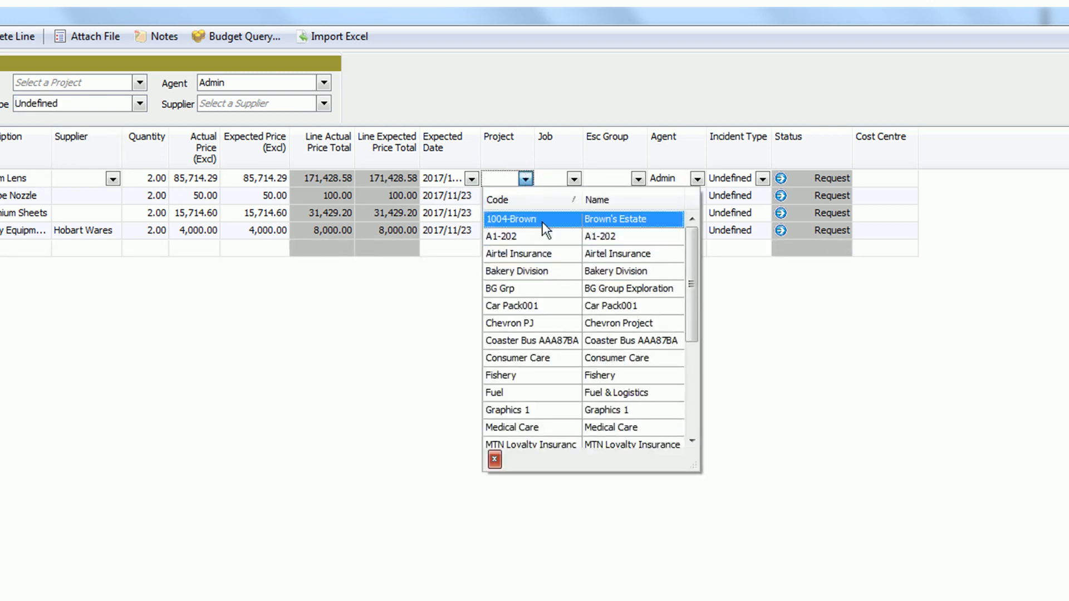
{"action": "left_click", "coordinate": [526, 179]}
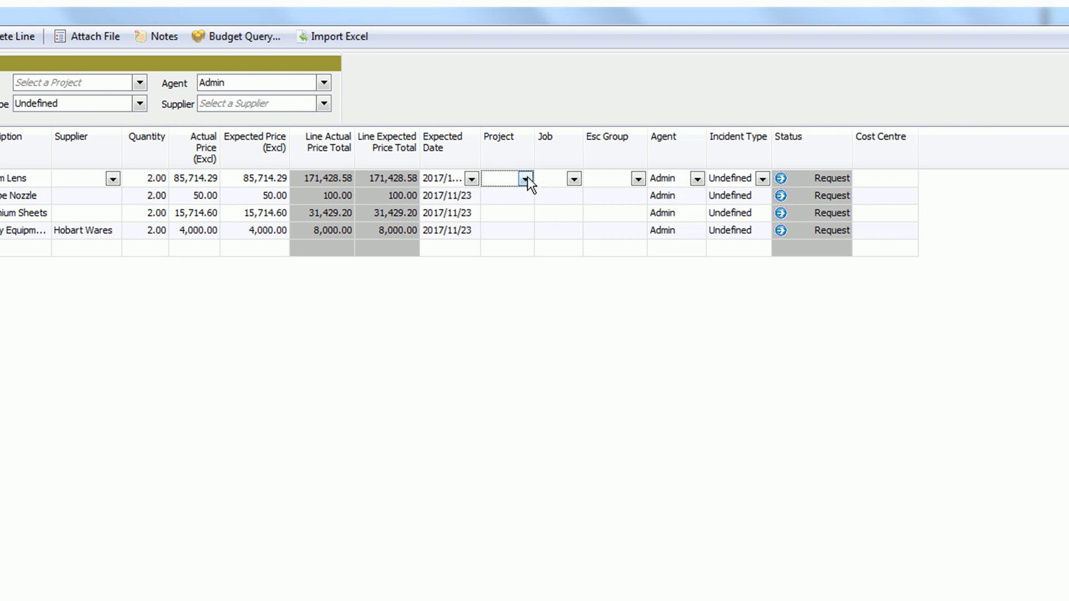
{"action": "left_click", "coordinate": [574, 178]}
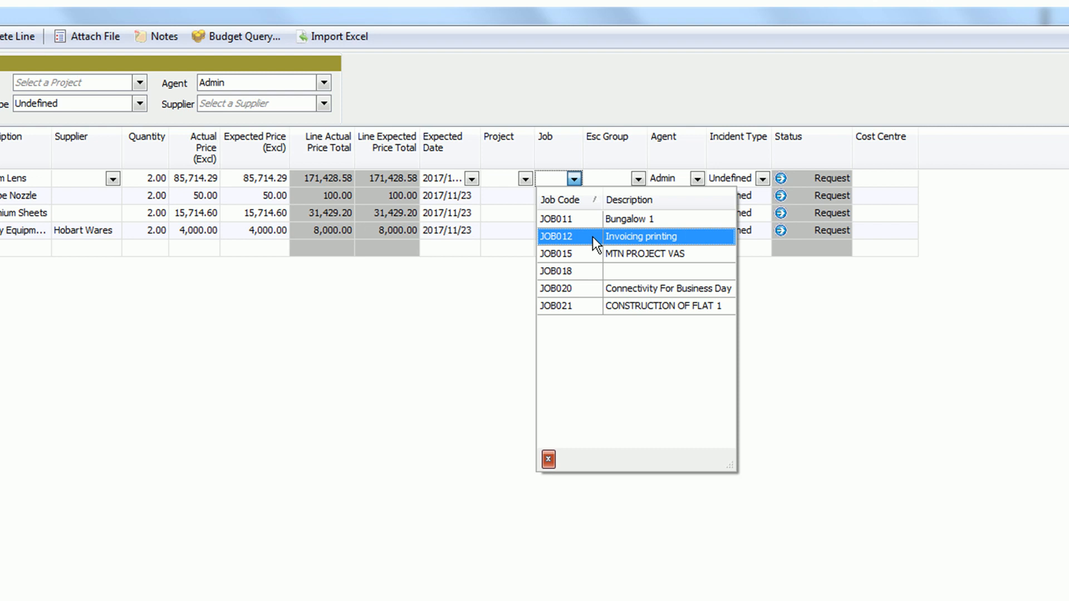
{"action": "left_click", "coordinate": [749, 102]}
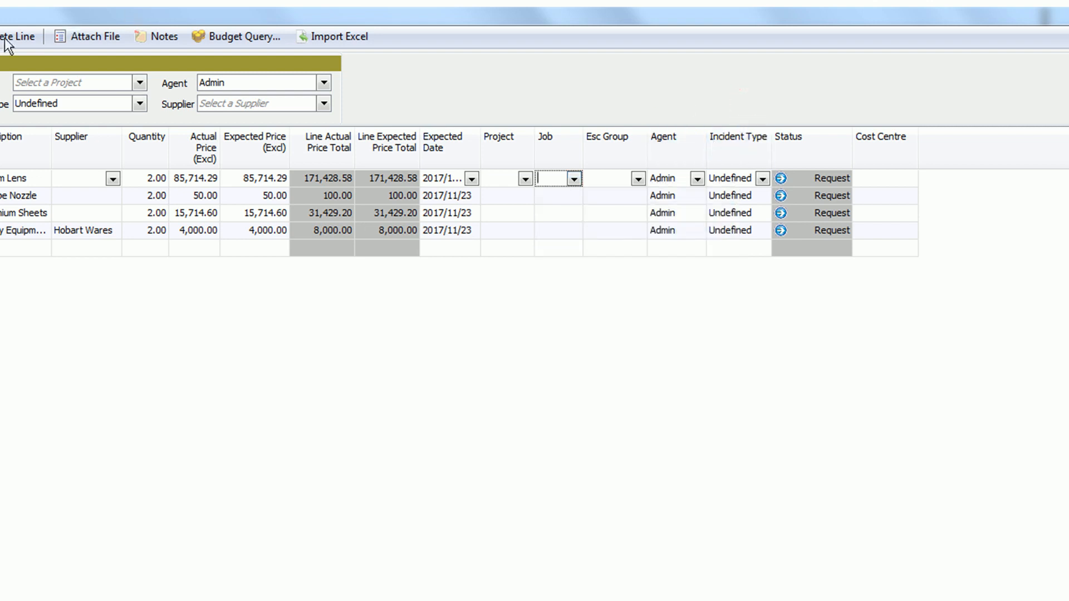
{"action": "left_click", "coordinate": [82, 35]}
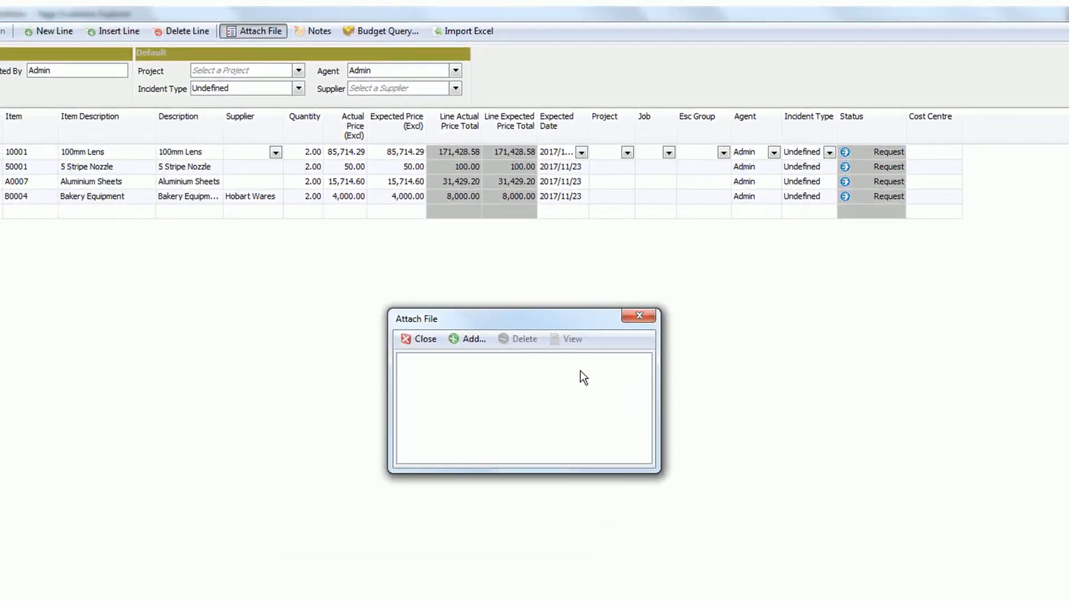
{"action": "left_click", "coordinate": [648, 316]}
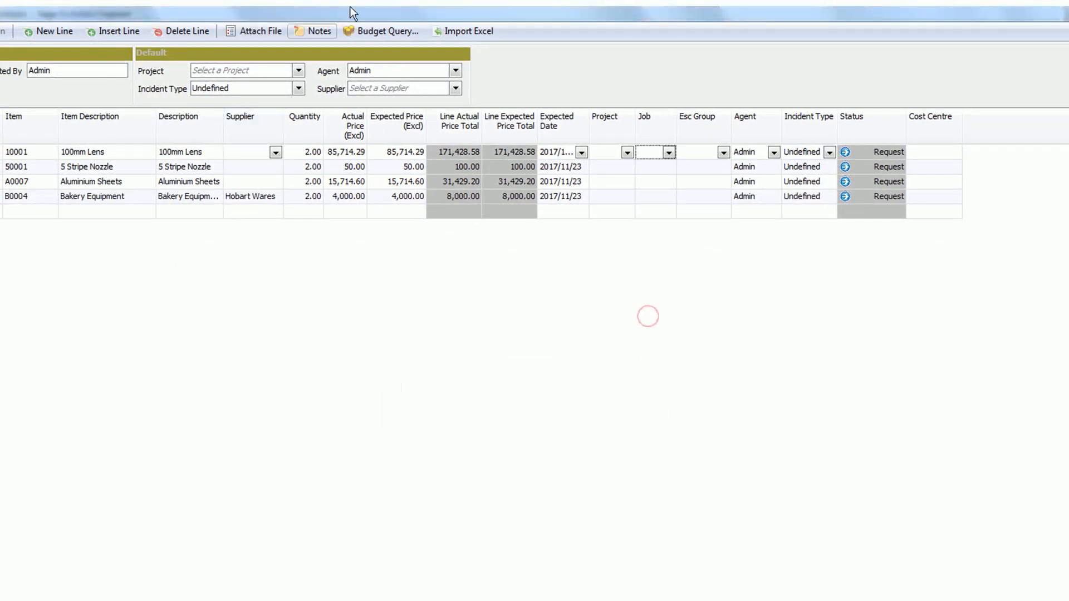
- Draft the sticky note "gfnhfgfhjgjhghjh" for the requisition and close the notes without saving
{"action": "left_click", "coordinate": [313, 32]}
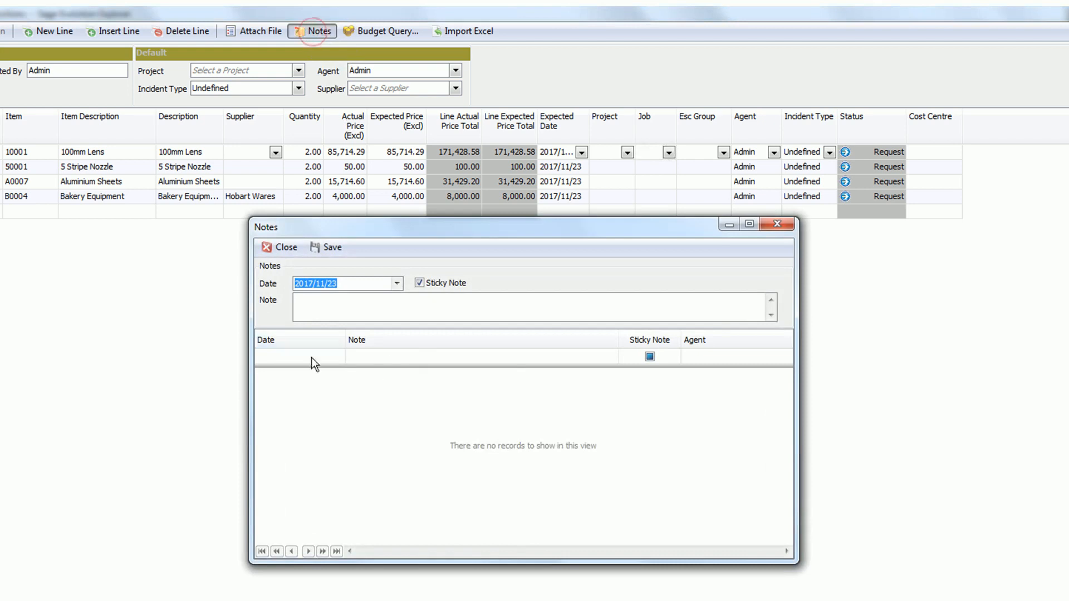
{"action": "left_click", "coordinate": [378, 417]}
{"action": "left_click", "coordinate": [362, 309]}
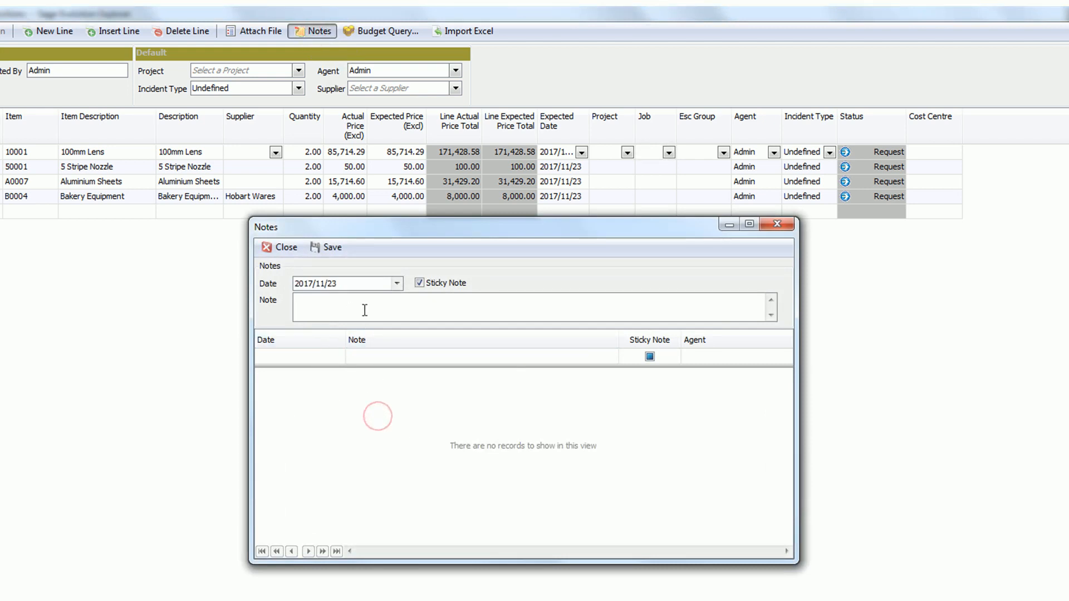
{"action": "type", "text": "gfnhfgfhjgjhghjh"}
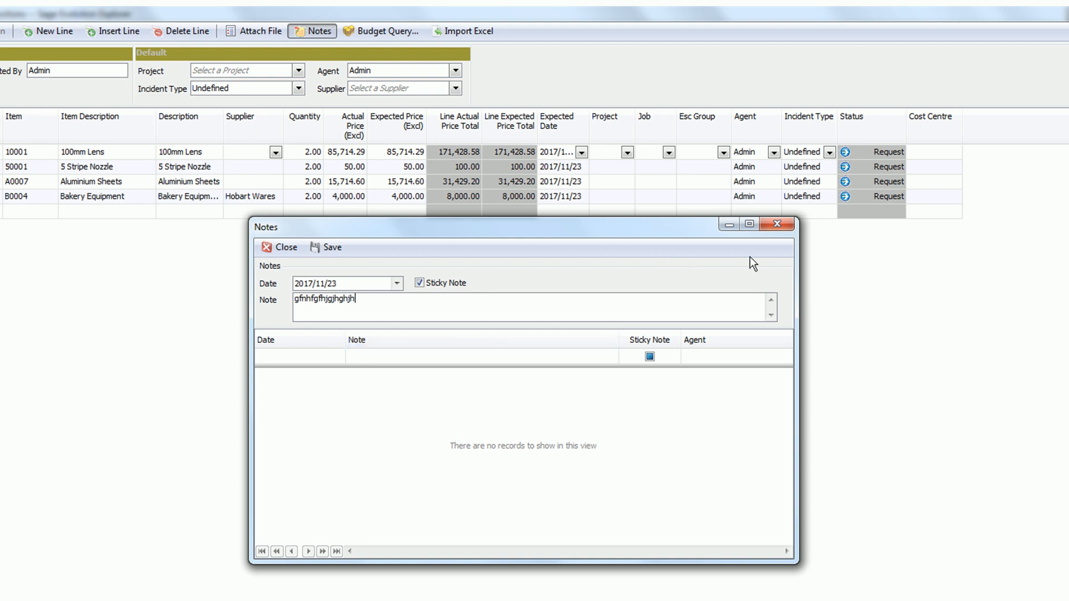
{"action": "left_click", "coordinate": [779, 225]}
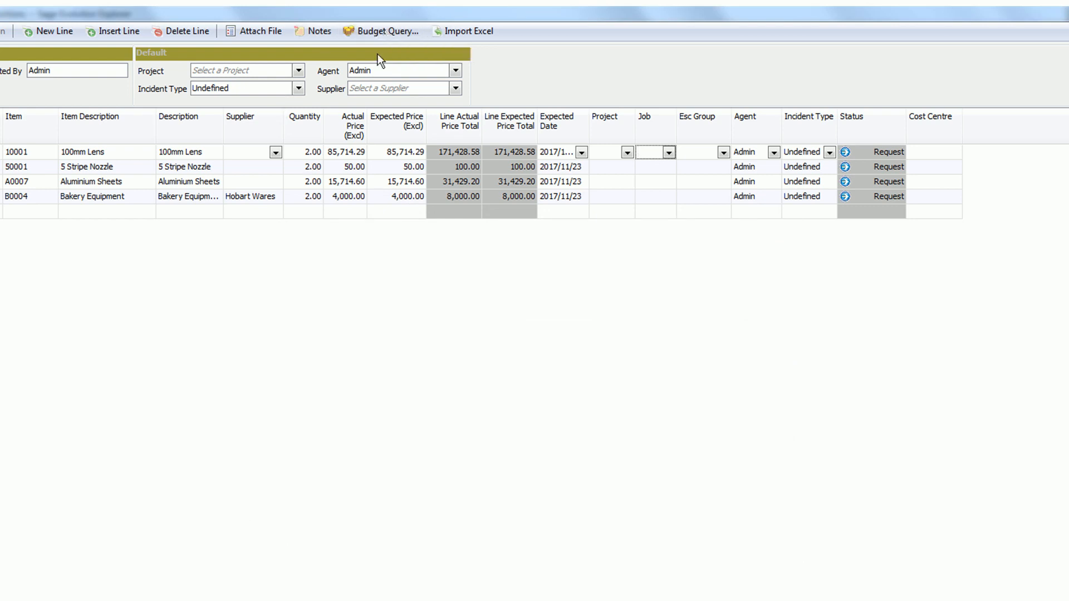
- Check the account budget enquiry for the 100mm Lens line and close it
{"action": "left_click", "coordinate": [385, 34]}
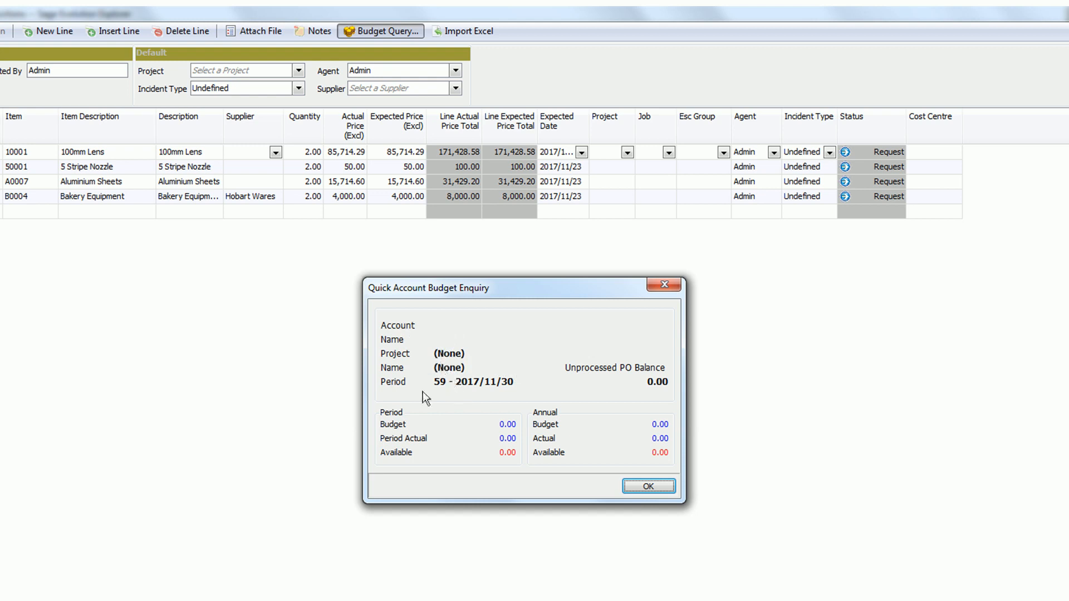
{"action": "left_click", "coordinate": [665, 283]}
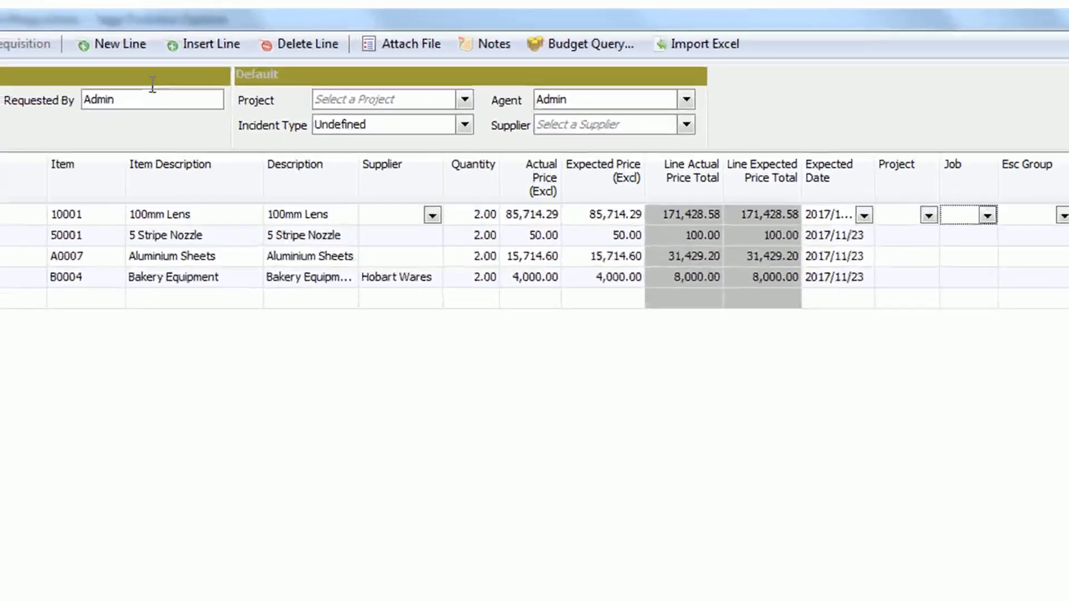
- Replace the requisition's Requested By entry with the name of the requesting department
{"action": "left_click", "coordinate": [142, 100]}
{"action": "key", "text": "BackSpace"}
{"action": "key", "text": "BackSpace"}
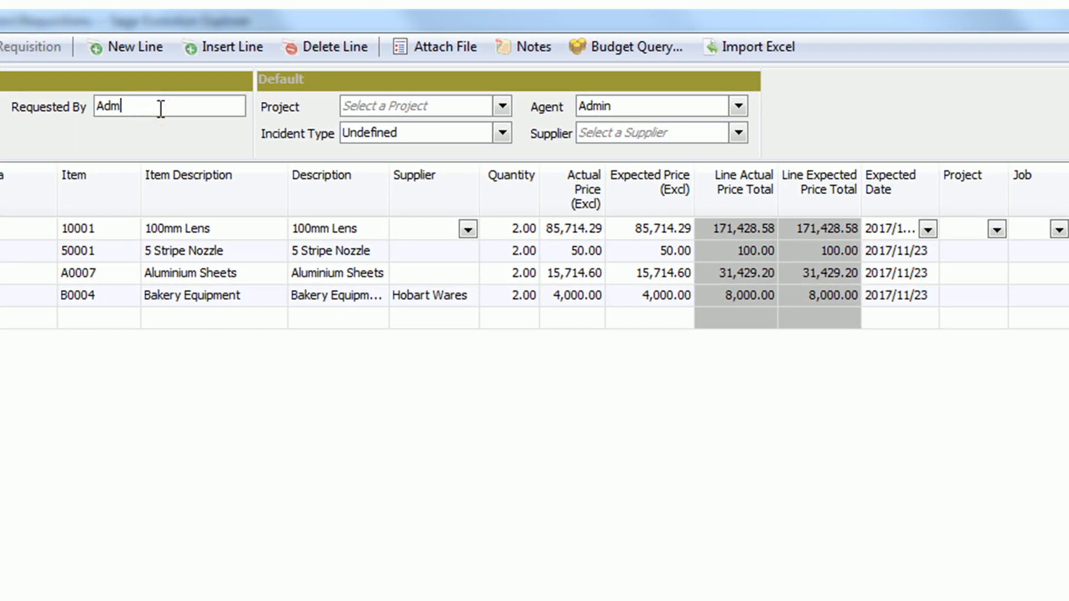
{"action": "key", "text": "BackSpace"}
{"action": "key", "text": "BackSpace"}
{"action": "key", "text": "BackSpace"}
{"action": "type", "text": "Musa's Dept"}
- Validate the requisition and post it
{"action": "left_click", "coordinate": [89, 31]}
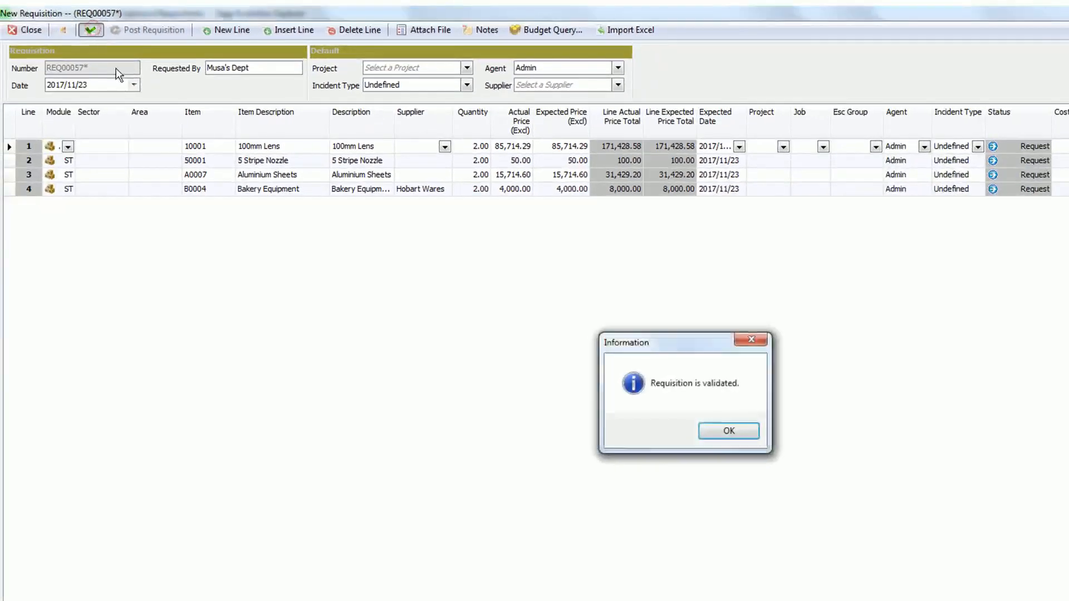
{"action": "left_click", "coordinate": [728, 432]}
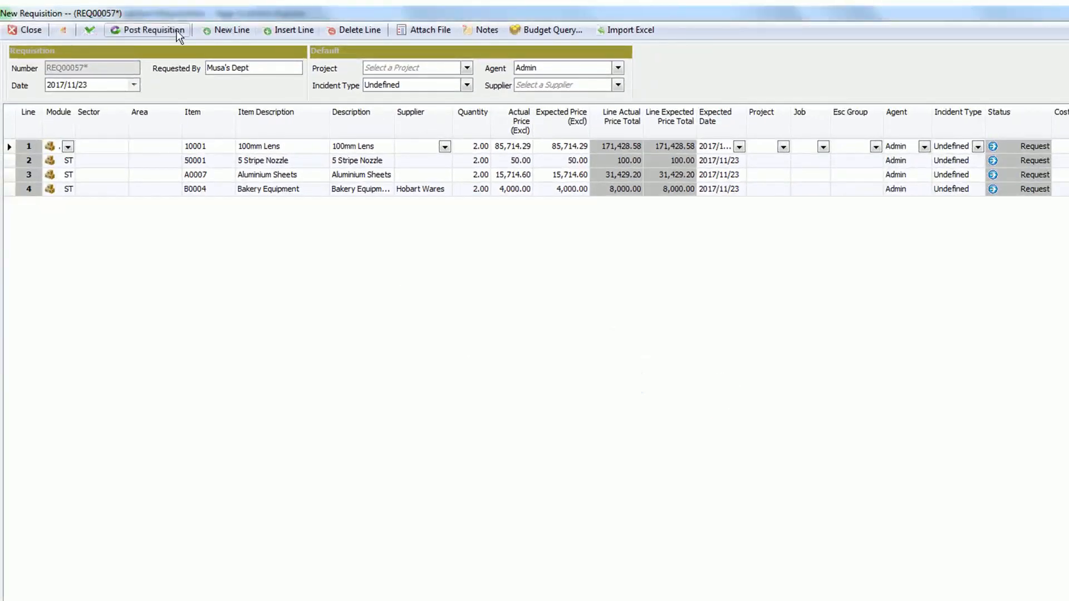
{"action": "left_click", "coordinate": [155, 32]}
{"action": "left_click", "coordinate": [712, 430]}
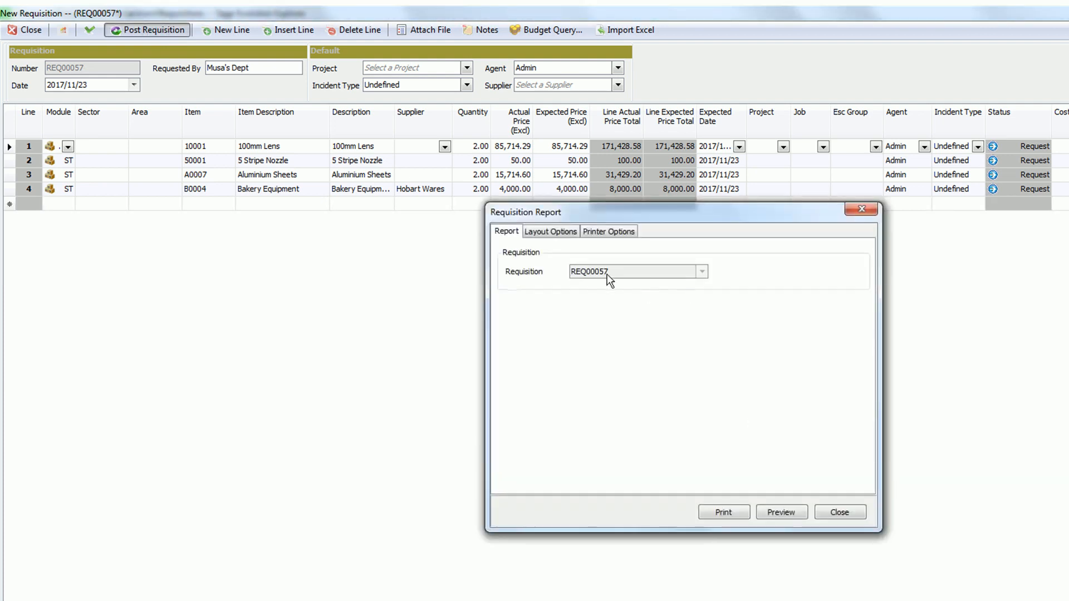
- Preview the posted requisition's report, close the report options and finish the posting
{"action": "left_click", "coordinate": [556, 226]}
{"action": "left_click", "coordinate": [508, 231]}
{"action": "left_click", "coordinate": [781, 512]}
{"action": "left_click", "coordinate": [846, 513]}
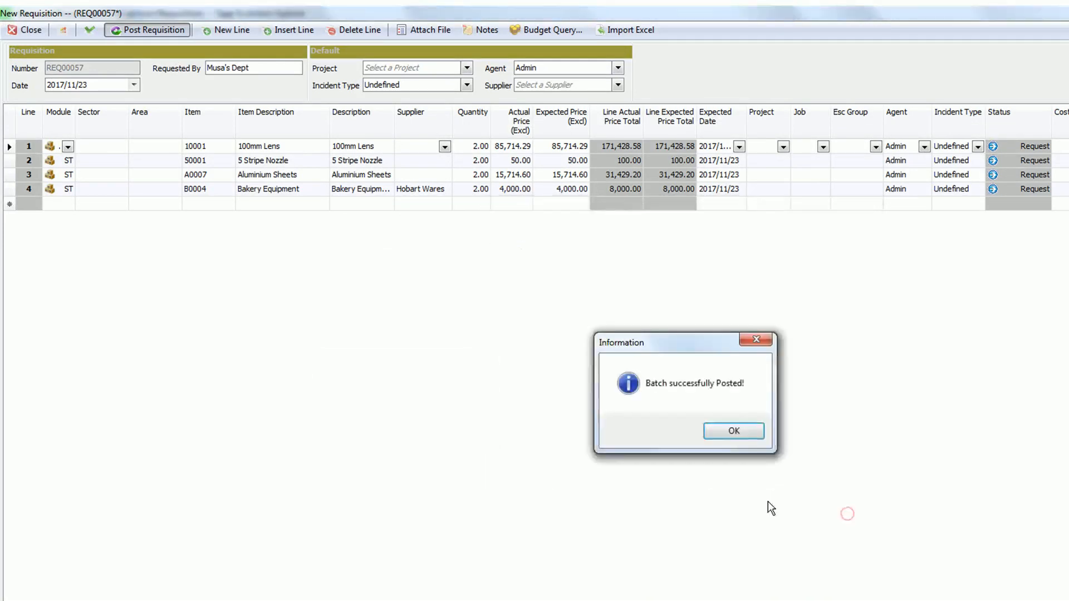
{"action": "left_click", "coordinate": [731, 429]}
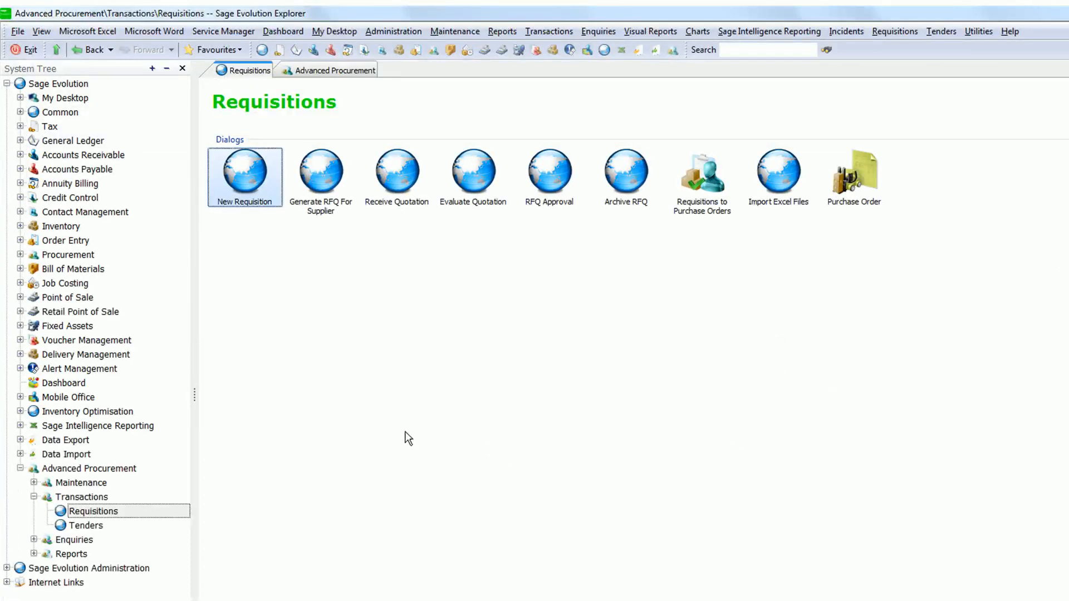
- Open the Requisition Incidents enquiry of Advanced Procurement
{"action": "left_click", "coordinate": [616, 401]}
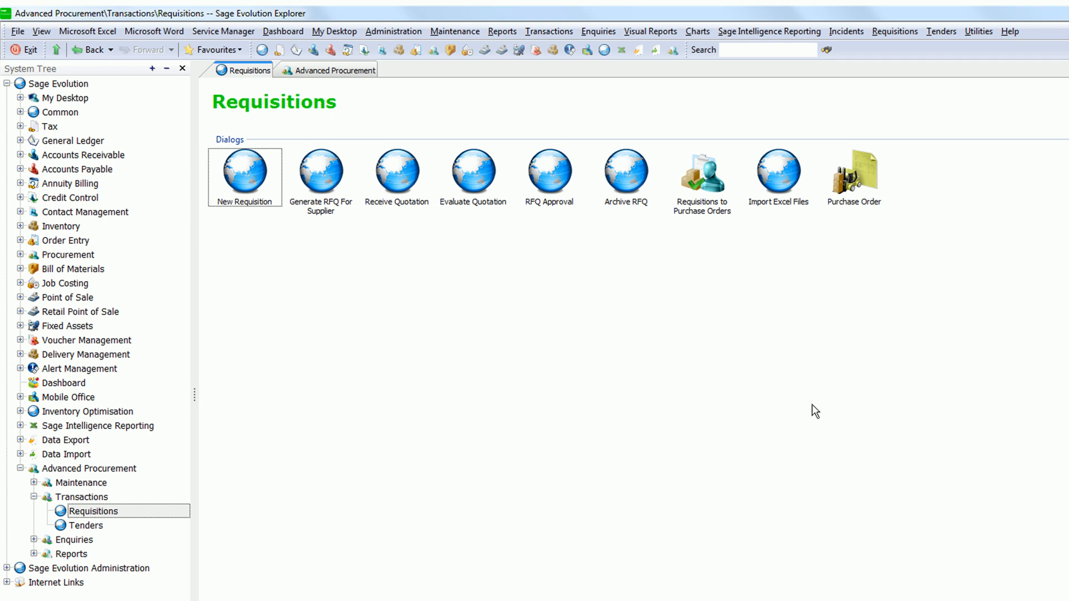
{"action": "left_click", "coordinate": [110, 470]}
{"action": "left_click", "coordinate": [880, 466]}
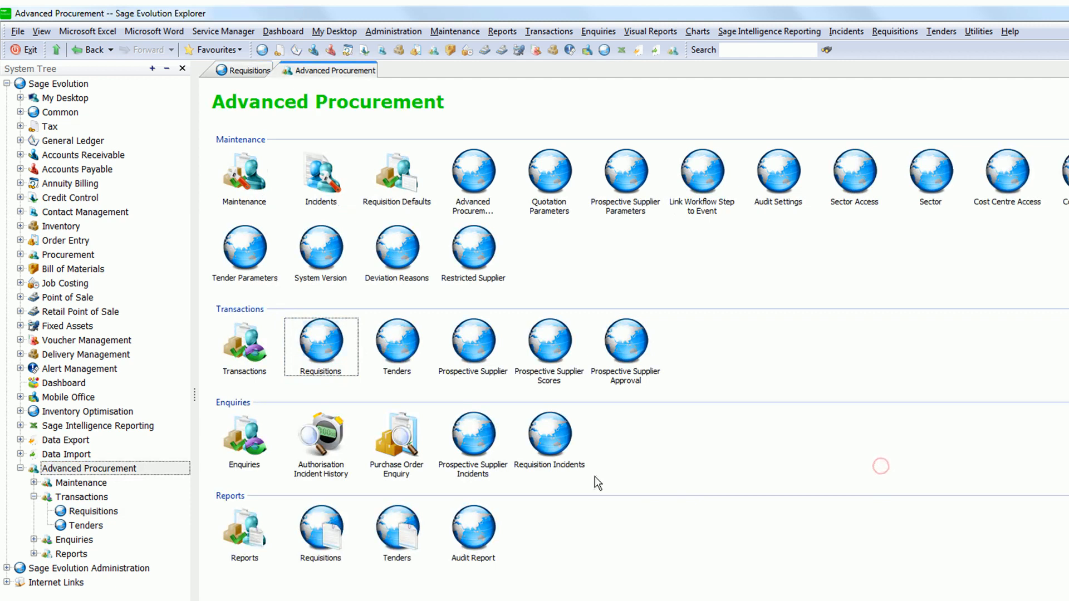
{"action": "double_click", "coordinate": [551, 460]}
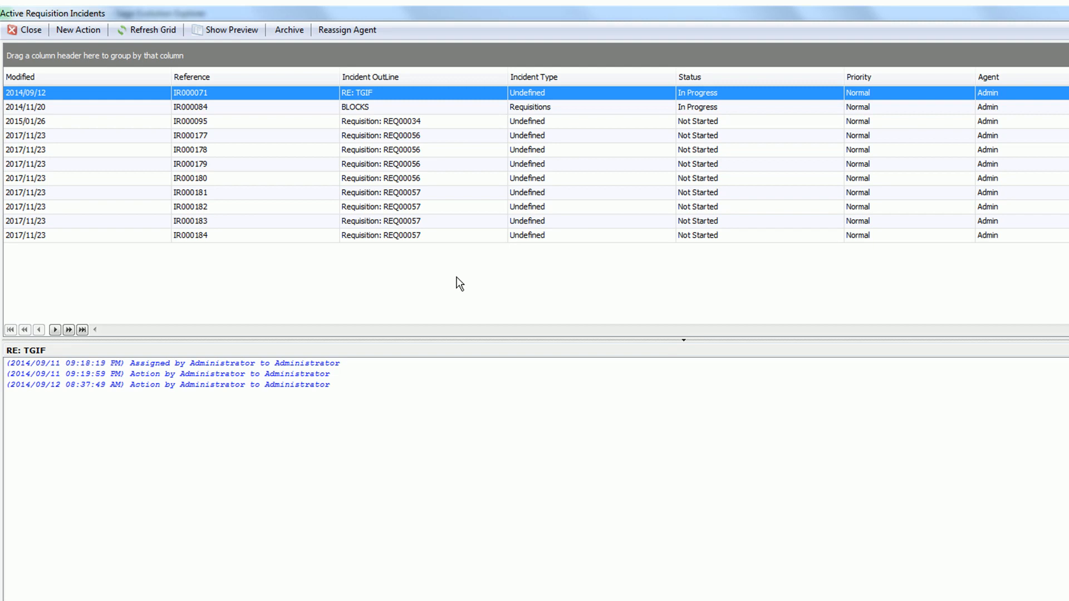
- Filter the active incidents by outline to the newly posted requisition and open its second incident for approval
{"action": "left_click", "coordinate": [447, 206]}
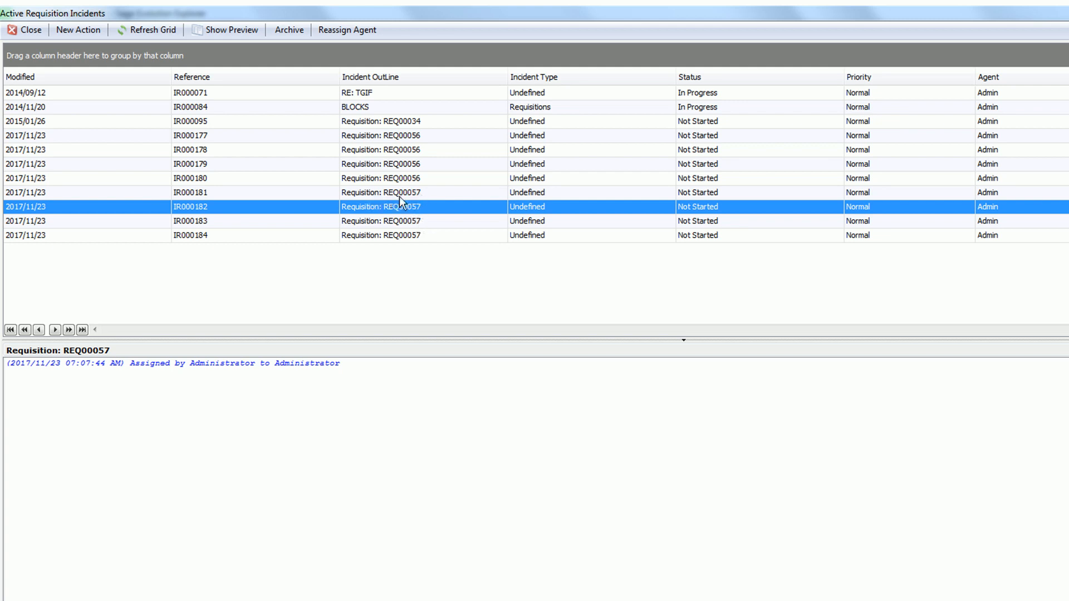
{"action": "left_click", "coordinate": [419, 190]}
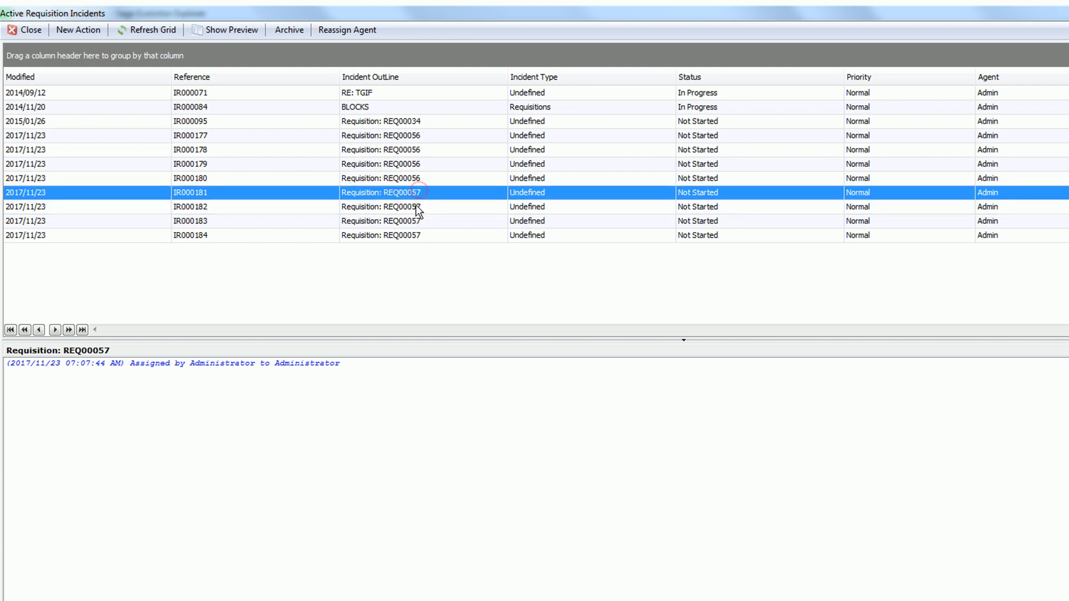
{"action": "left_click", "coordinate": [422, 221]}
{"action": "left_click", "coordinate": [427, 234]}
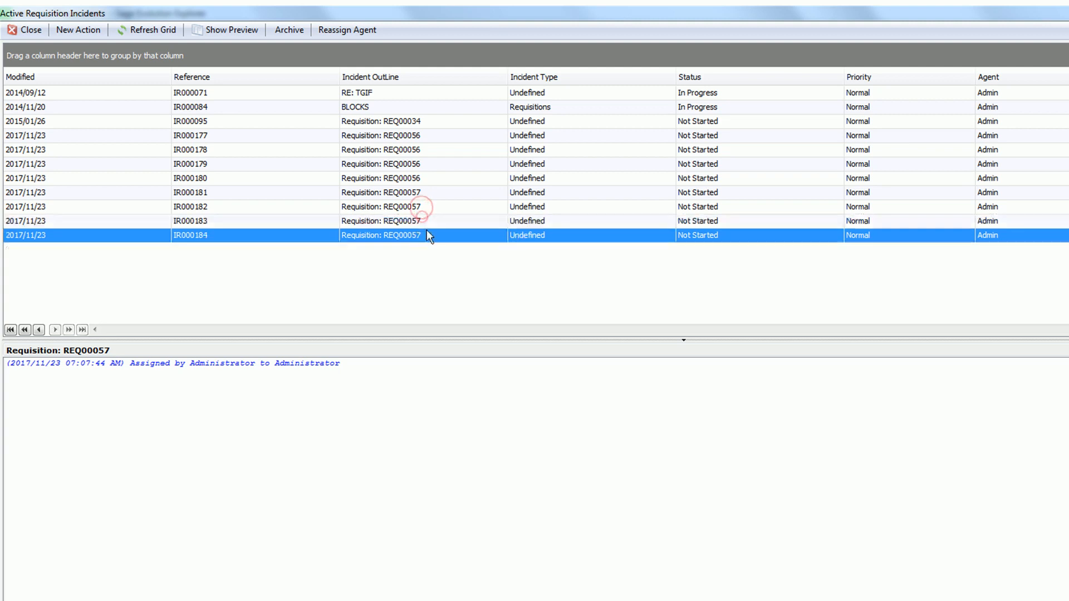
{"action": "left_click", "coordinate": [417, 178]}
{"action": "left_click", "coordinate": [423, 139]}
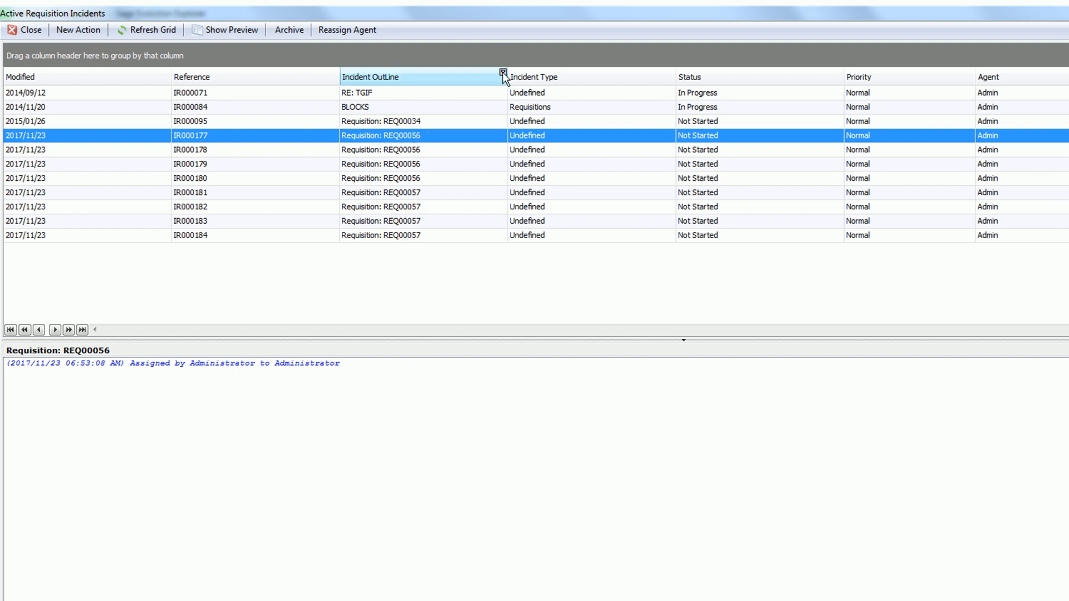
{"action": "left_click", "coordinate": [503, 72]}
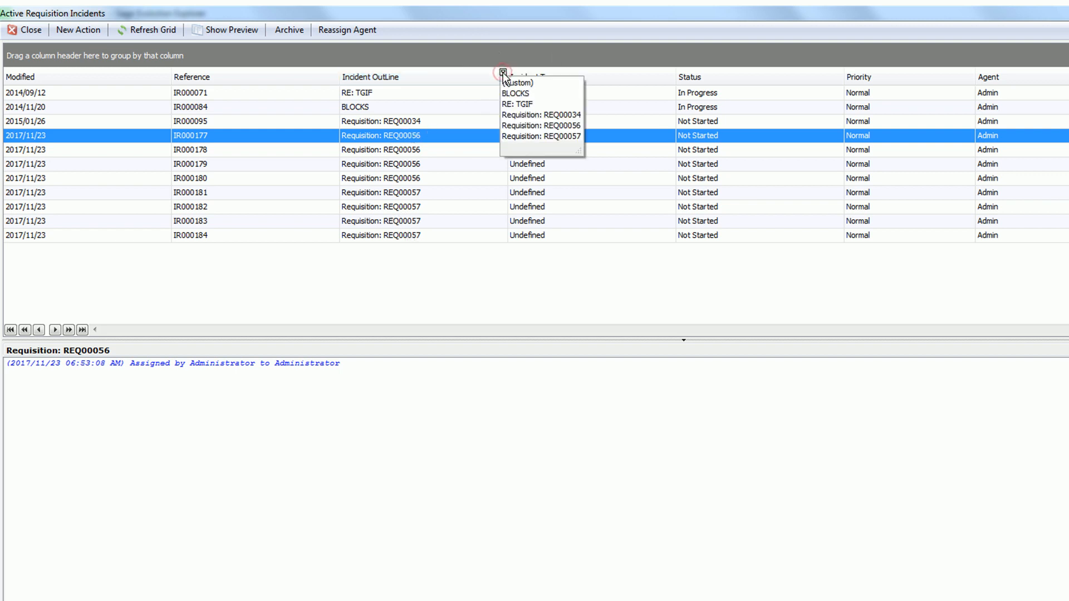
{"action": "left_click", "coordinate": [552, 137]}
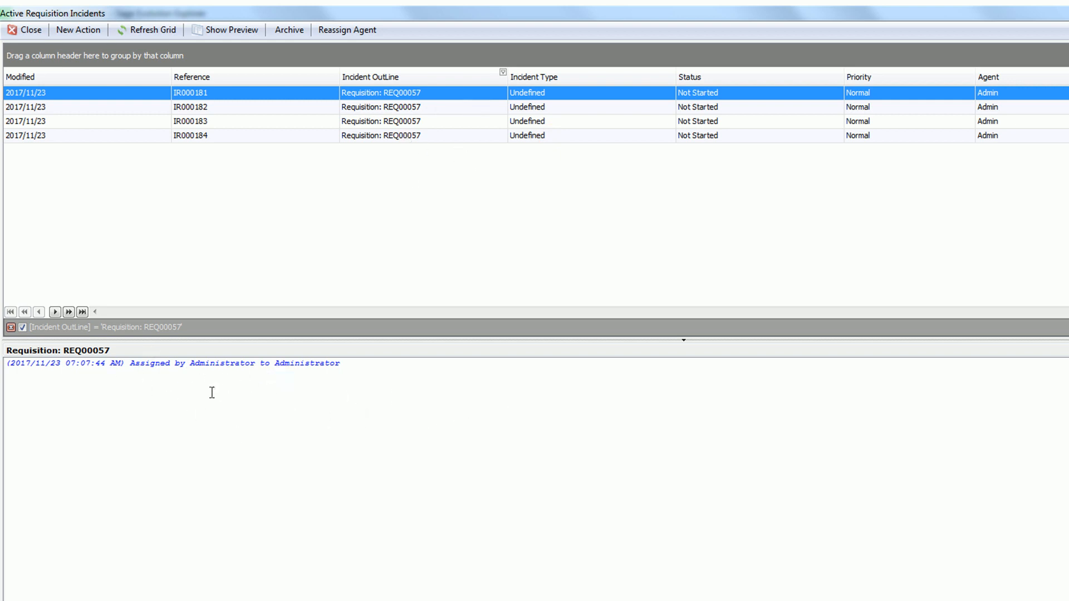
{"action": "left_click", "coordinate": [428, 108]}
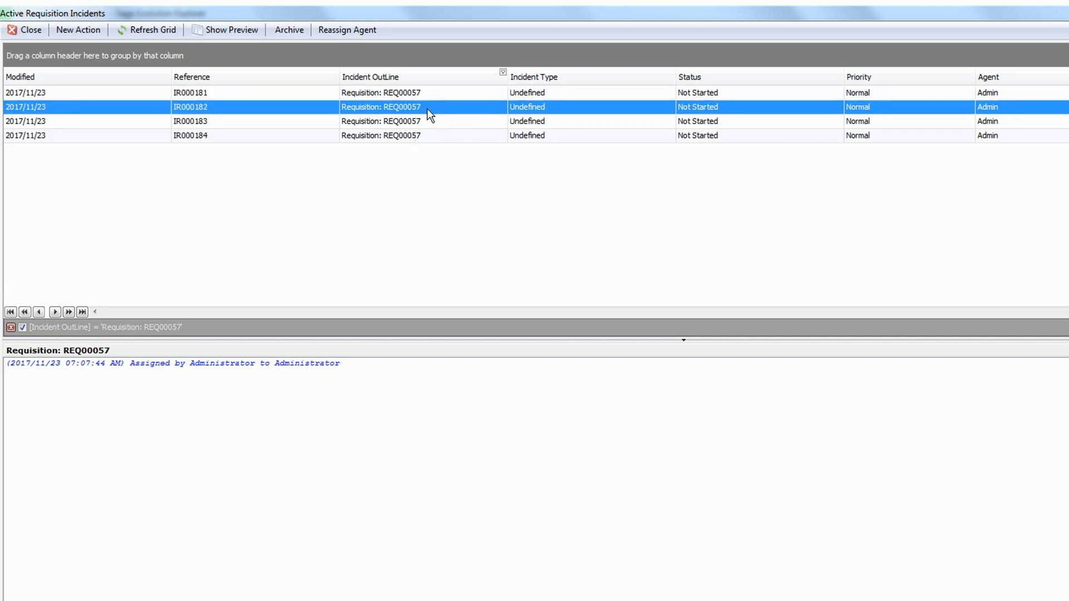
{"action": "double_click", "coordinate": [426, 109]}
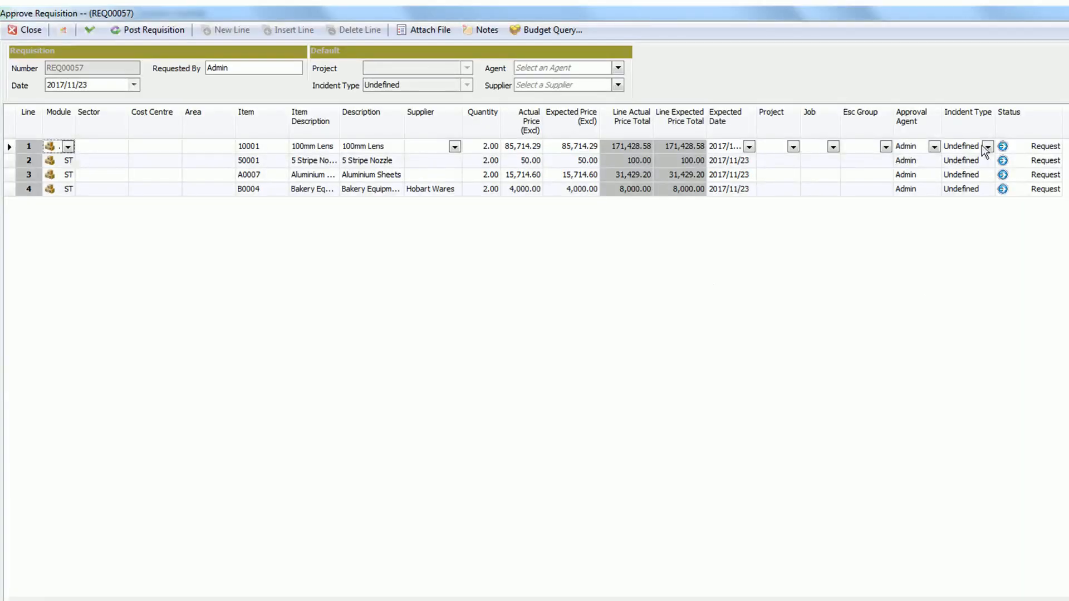
- Set the status of all four requisition lines to Approved for RFQ
{"action": "left_click", "coordinate": [1052, 147]}
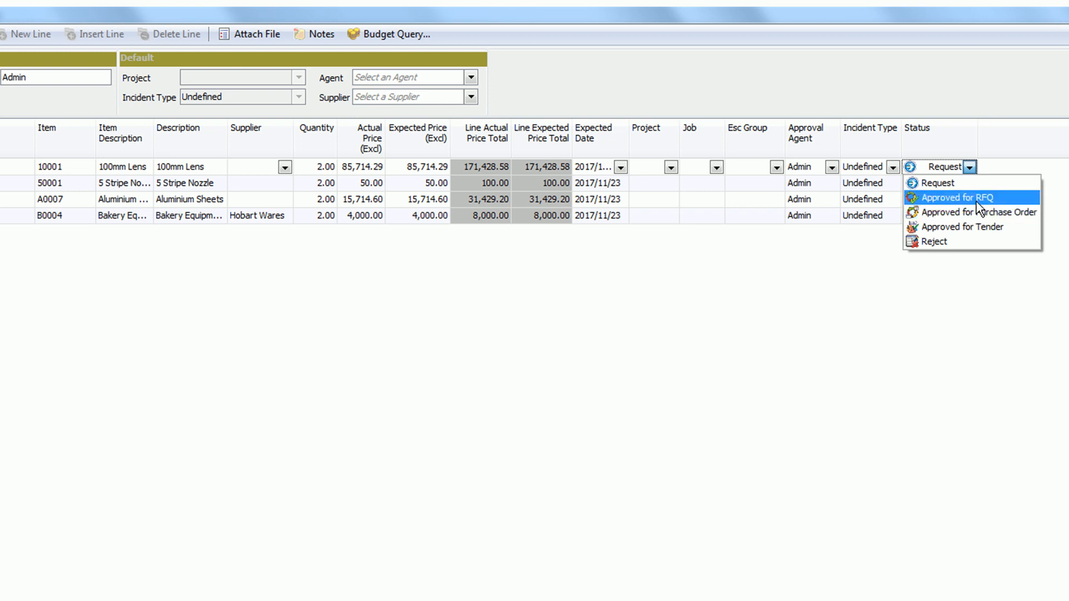
{"action": "left_click", "coordinate": [979, 198]}
{"action": "left_click", "coordinate": [948, 184]}
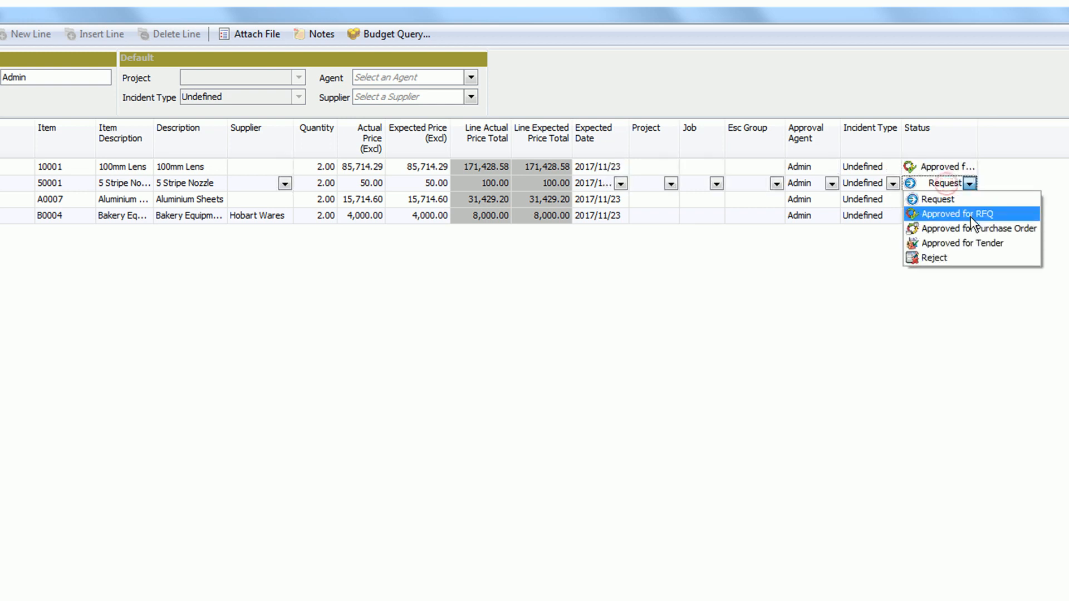
{"action": "left_click", "coordinate": [970, 215]}
{"action": "left_click", "coordinate": [969, 199]}
{"action": "left_click", "coordinate": [970, 231]}
{"action": "left_click", "coordinate": [969, 216]}
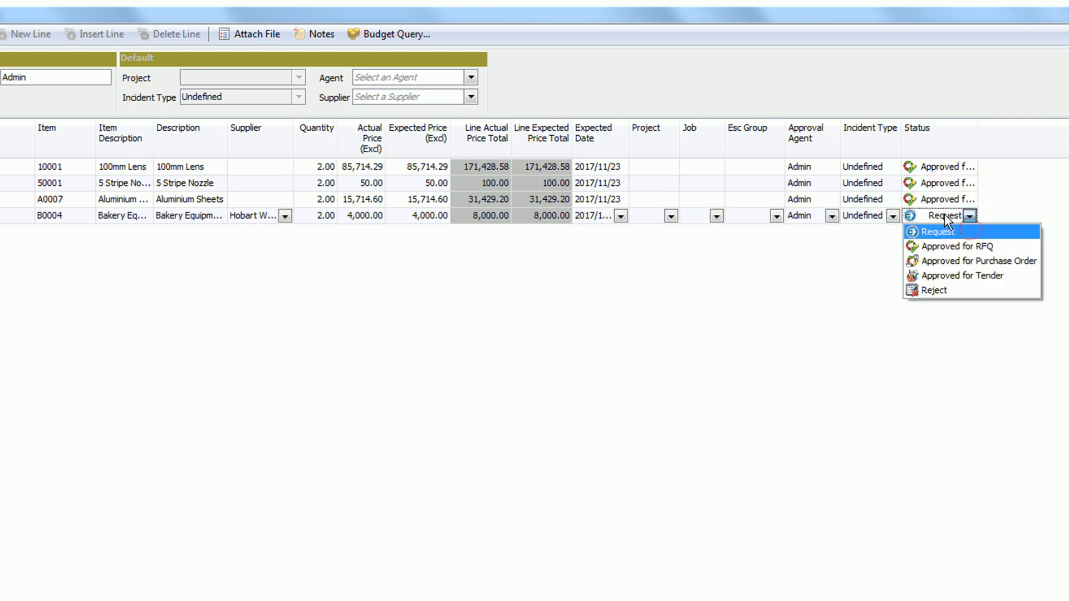
{"action": "left_click", "coordinate": [983, 246]}
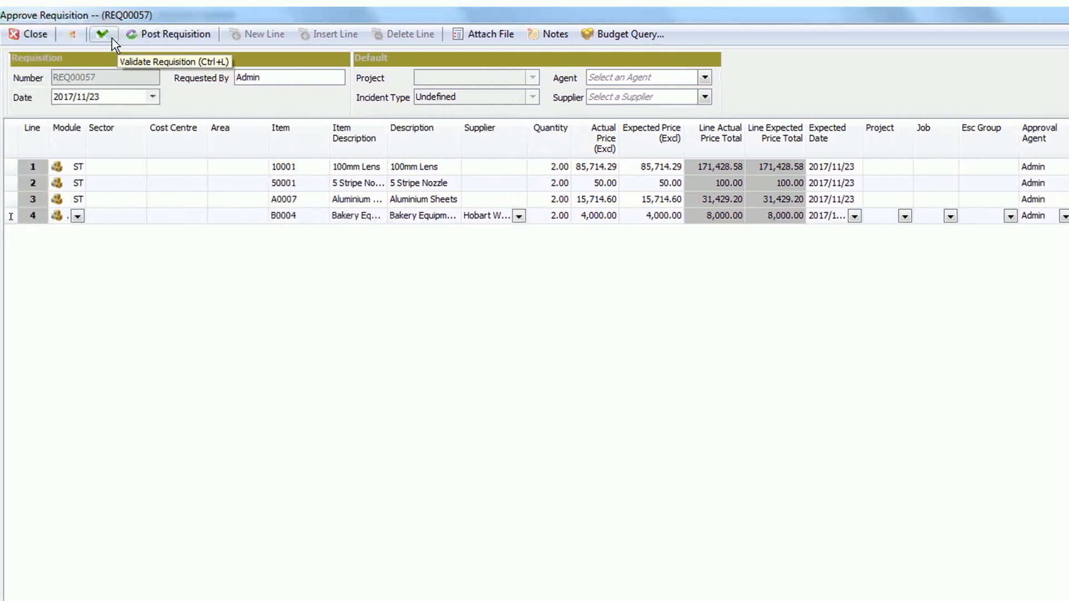
- Validate the approved requisition and post it
{"action": "left_click", "coordinate": [103, 37]}
{"action": "left_click", "coordinate": [829, 494]}
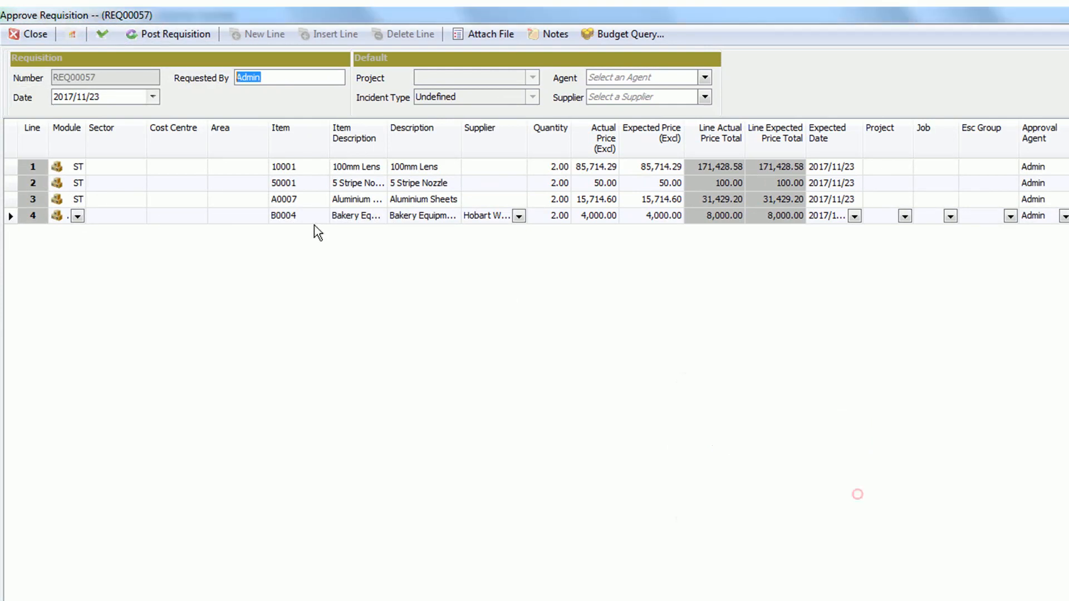
{"action": "left_click", "coordinate": [168, 37]}
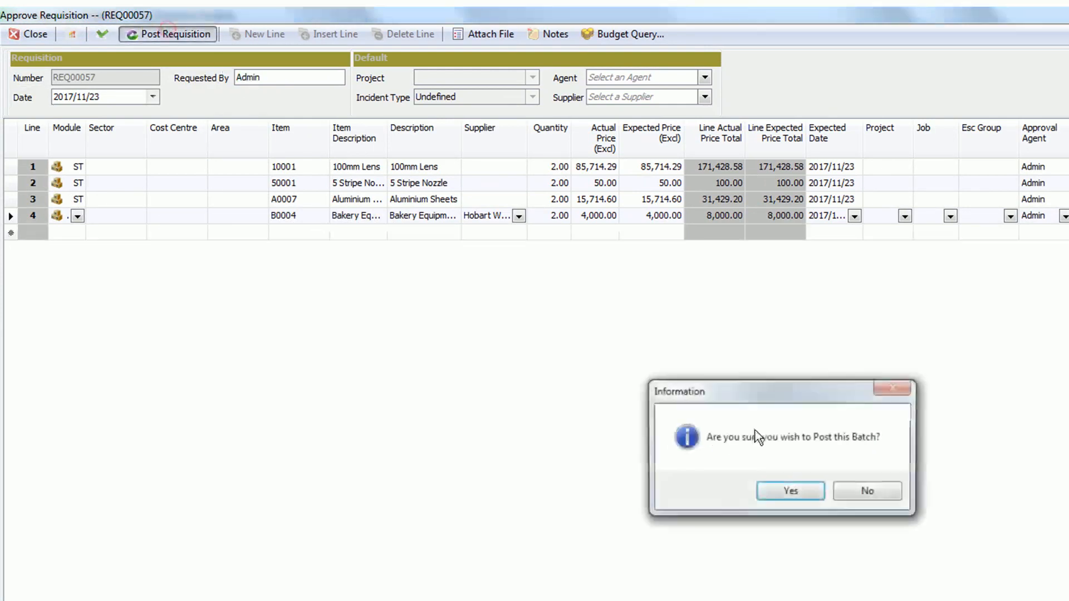
{"action": "left_click", "coordinate": [797, 491]}
{"action": "left_click", "coordinate": [826, 495]}
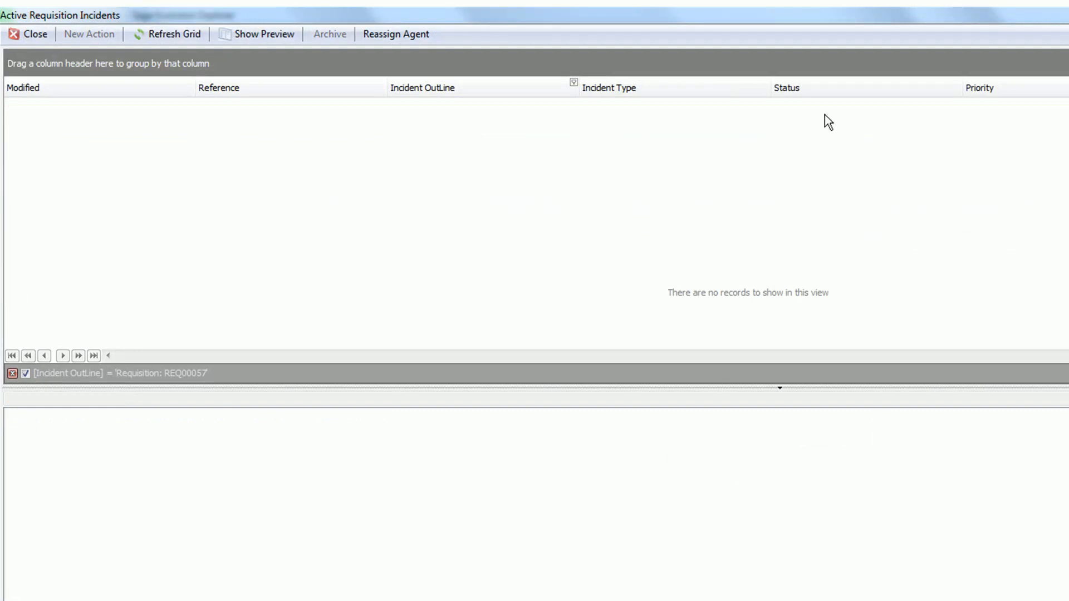
- Close the requisition incidents and open Generate RFQ For Supplier from the Requisitions transactions in a maximised window
{"action": "left_click", "coordinate": [35, 34]}
{"action": "left_click", "coordinate": [883, 499]}
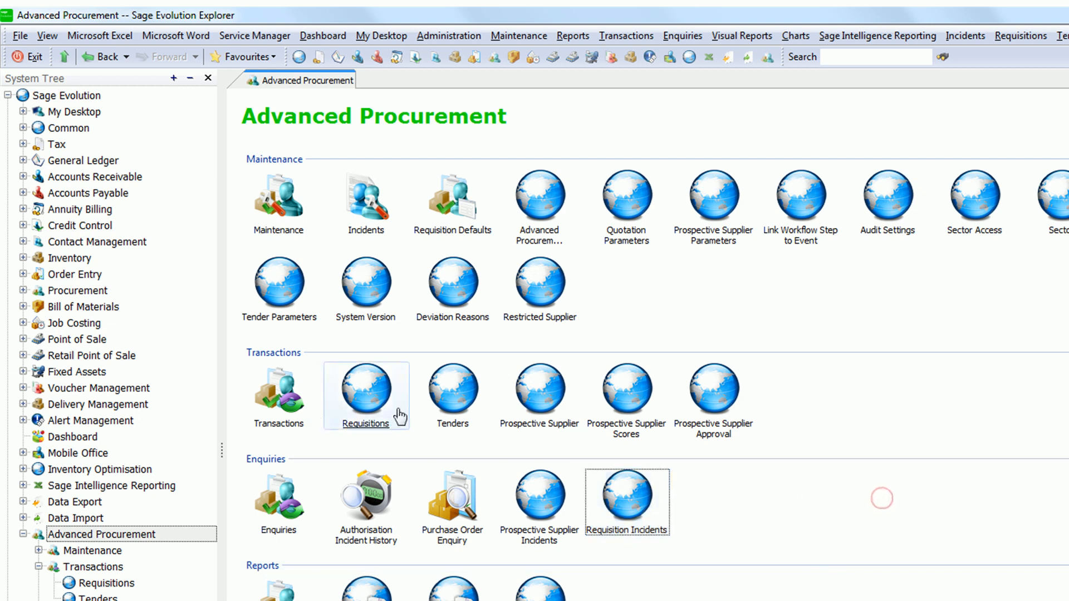
{"action": "double_click", "coordinate": [365, 389]}
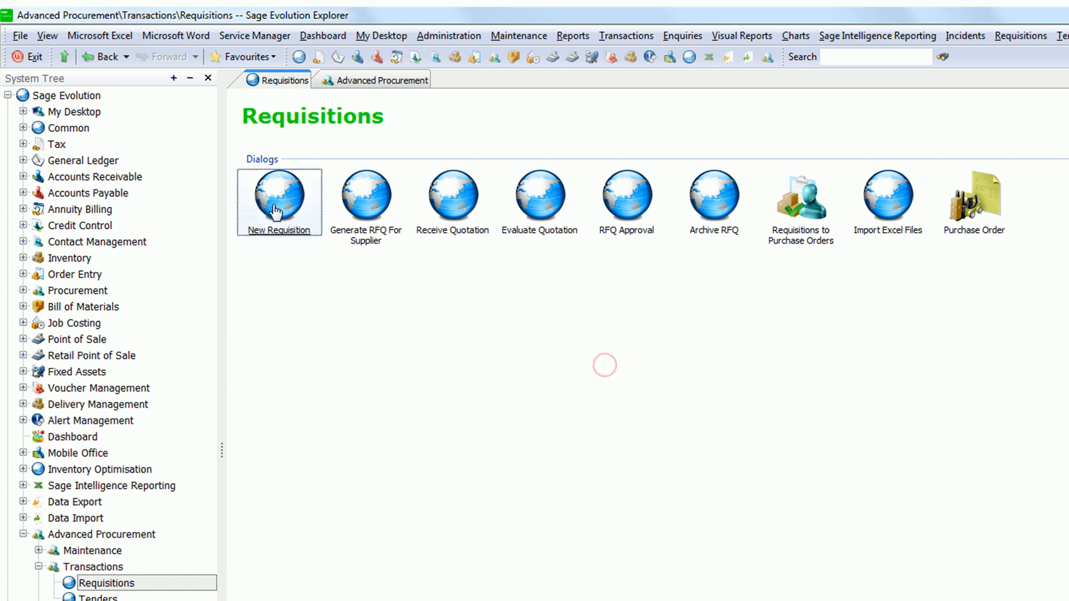
{"action": "left_click", "coordinate": [379, 240]}
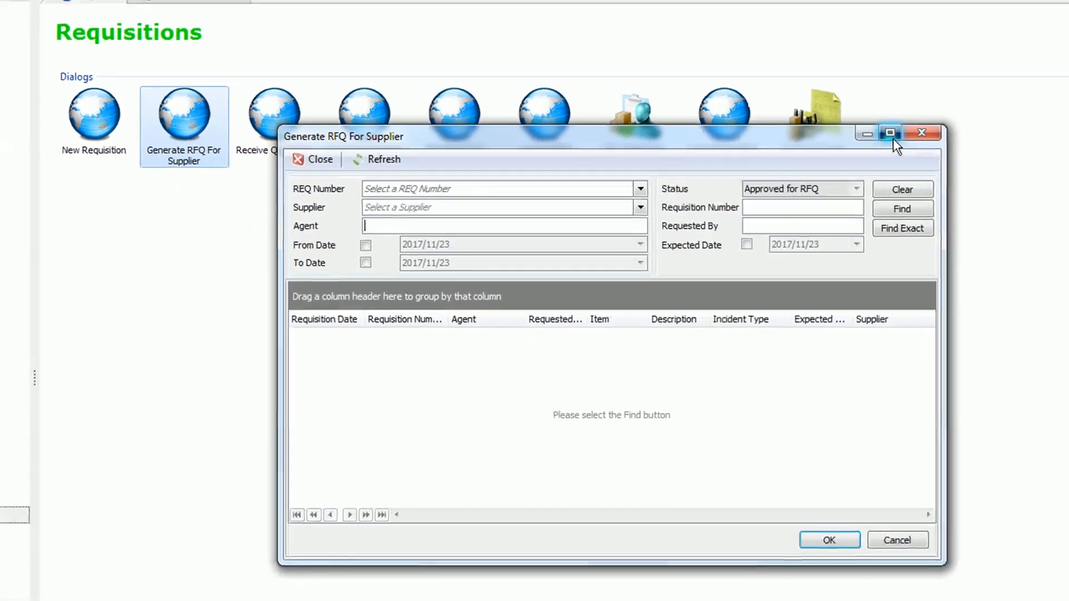
{"action": "left_click", "coordinate": [862, 117]}
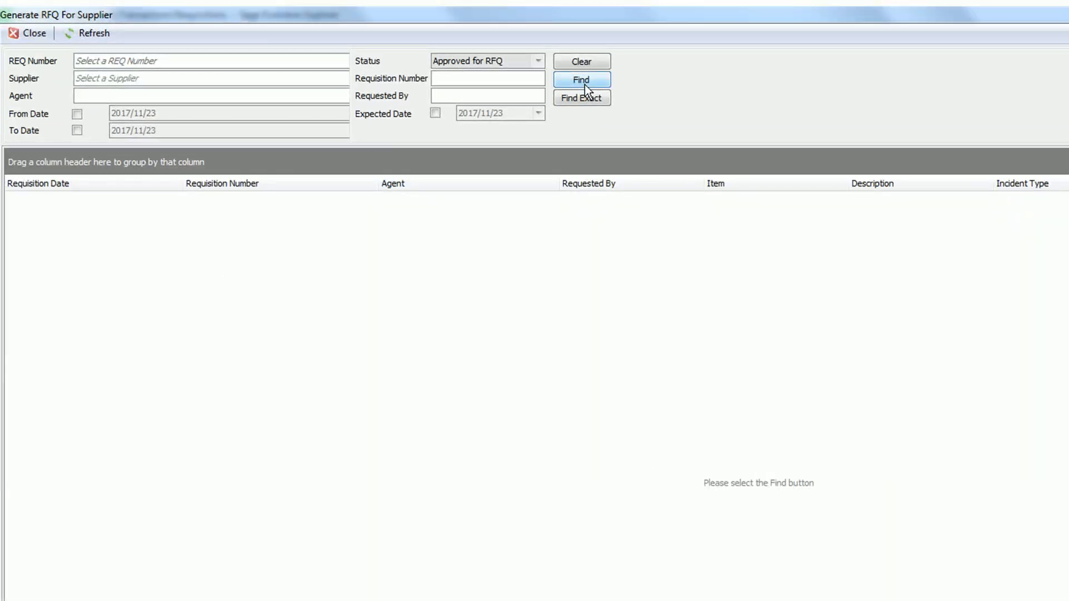
- Find the requisitions approved for RFQ and open the newly approved four-item requisition
{"action": "left_click", "coordinate": [585, 82]}
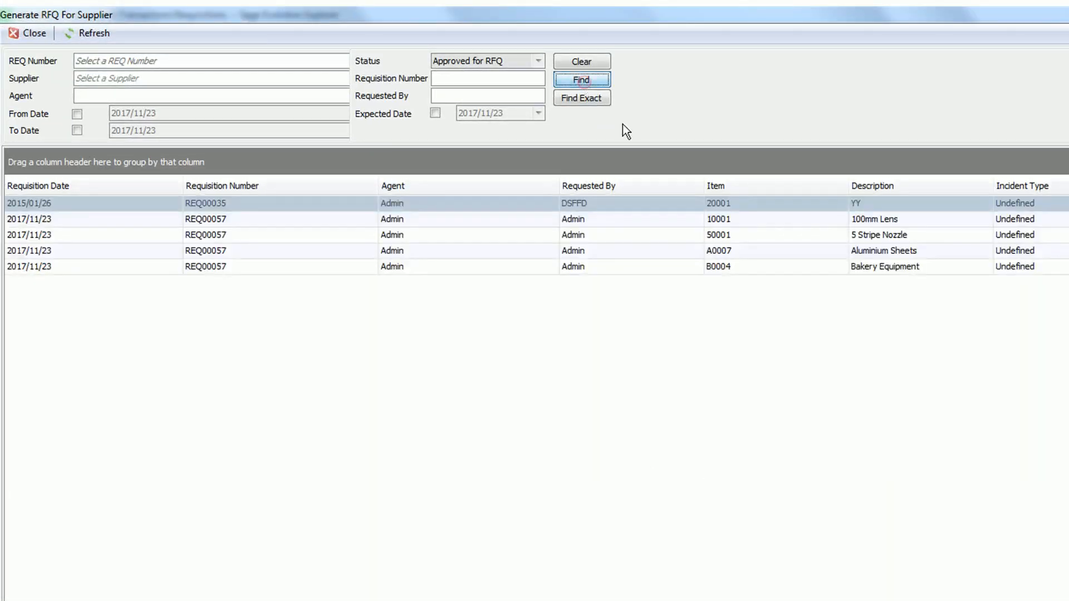
{"action": "left_click", "coordinate": [236, 218]}
{"action": "left_click", "coordinate": [239, 236]}
{"action": "left_click", "coordinate": [234, 251]}
{"action": "left_click", "coordinate": [242, 267]}
{"action": "left_click", "coordinate": [233, 251]}
{"action": "left_click", "coordinate": [228, 235]}
{"action": "left_click", "coordinate": [229, 219]}
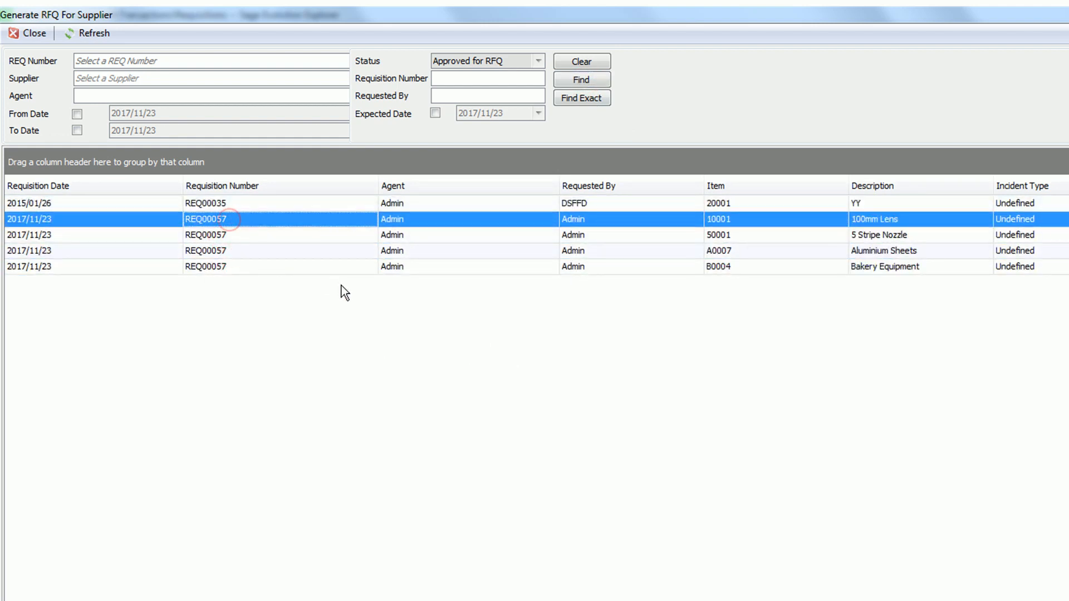
{"action": "double_click", "coordinate": [282, 252]}
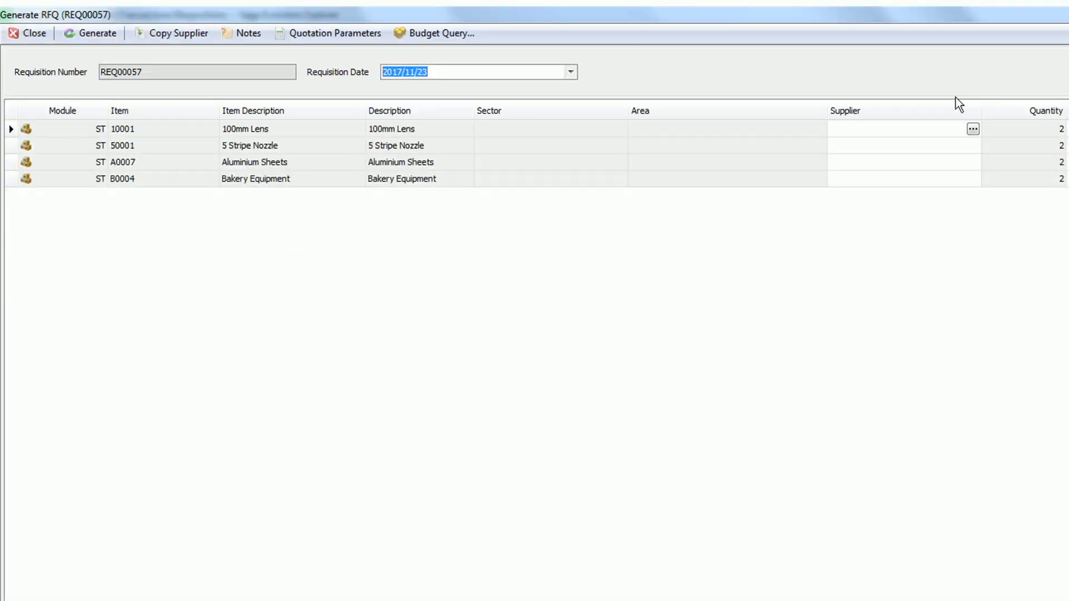
- Assign Supplier2, Supplier3, Supplier5 and Supplier8 to the 100mm Lens line and copy these suppliers to all lines
{"action": "left_click", "coordinate": [972, 129]}
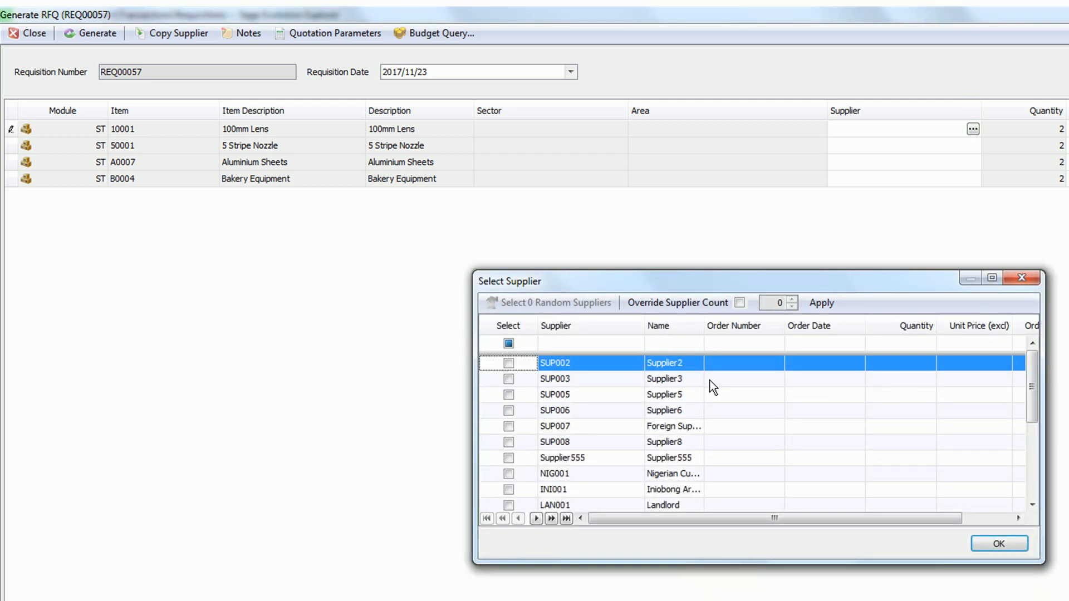
{"action": "left_click", "coordinate": [511, 362]}
{"action": "left_click", "coordinate": [509, 380]}
{"action": "left_click", "coordinate": [508, 395]}
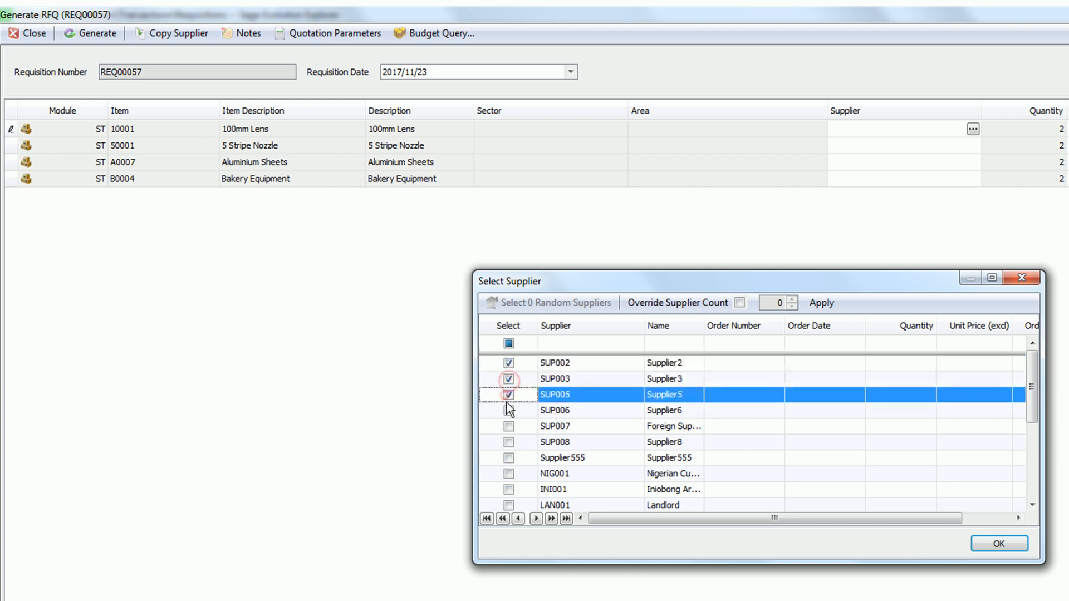
{"action": "left_click", "coordinate": [509, 442]}
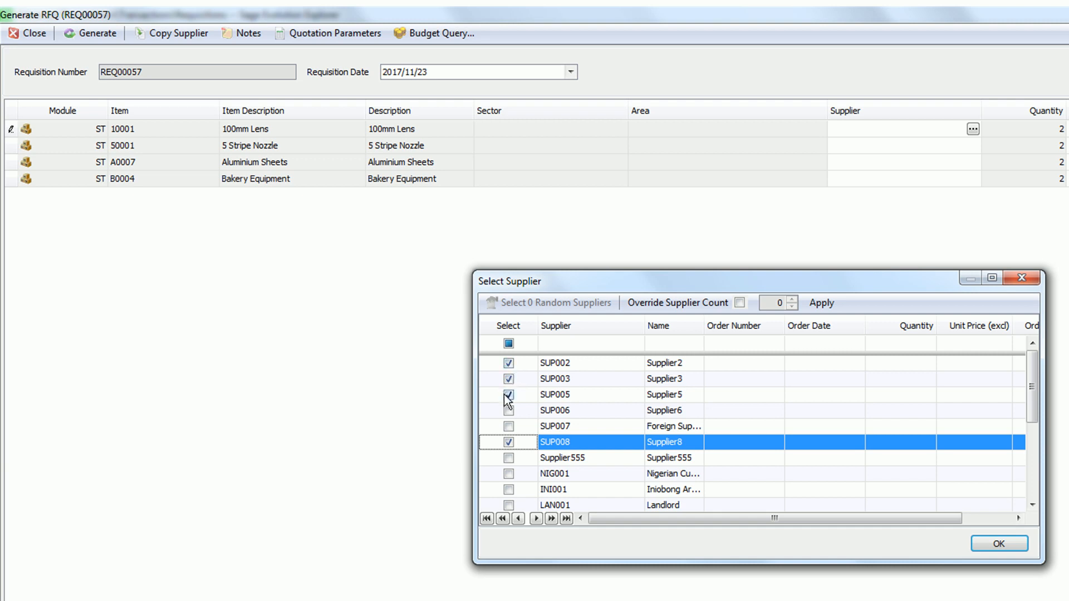
{"action": "left_click", "coordinate": [997, 543]}
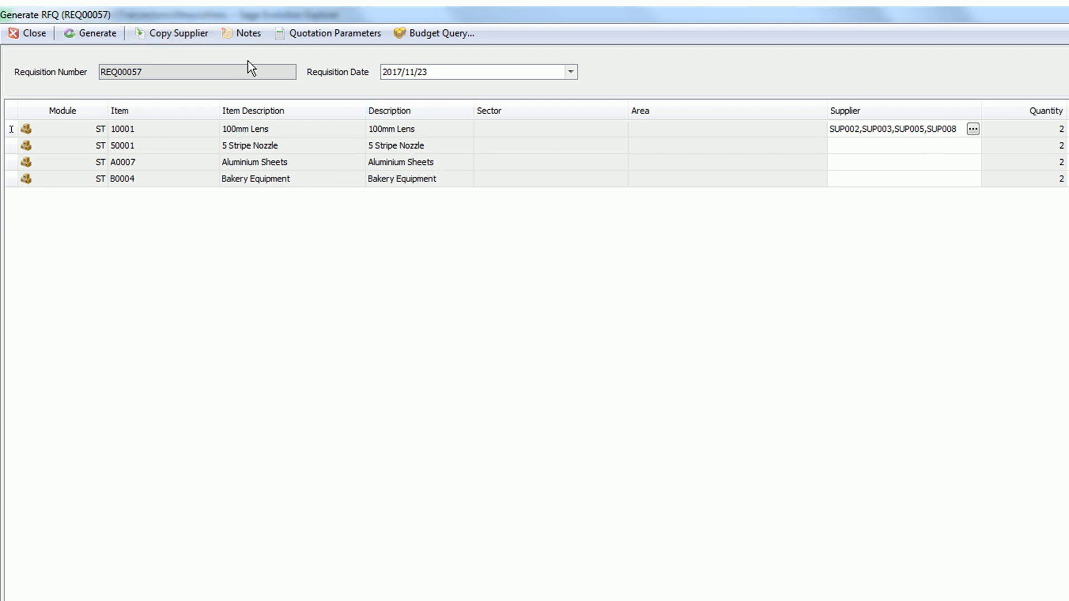
{"action": "left_click", "coordinate": [175, 33]}
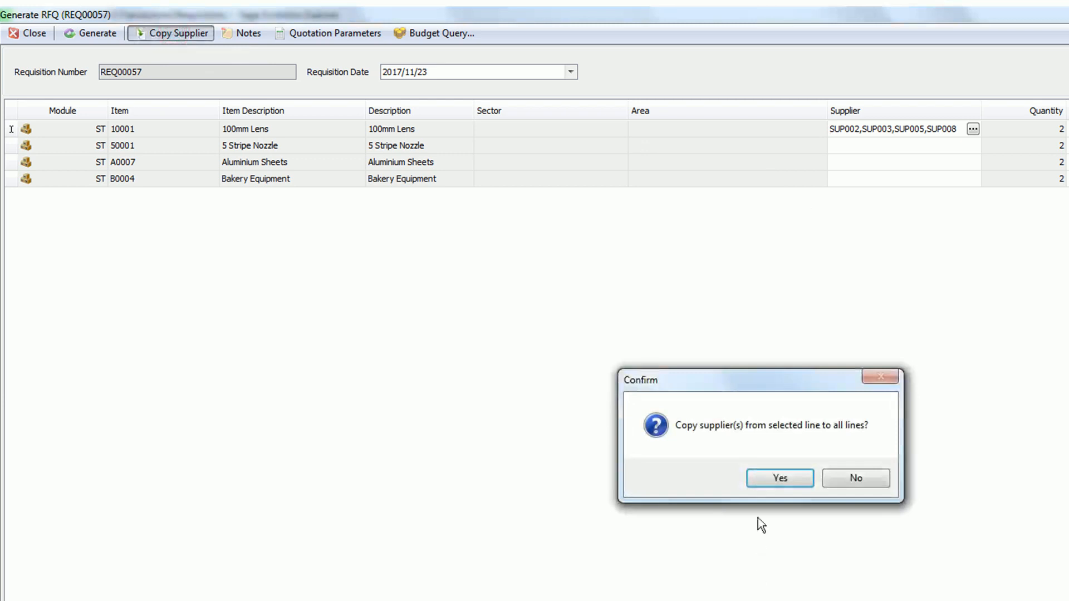
{"action": "left_click", "coordinate": [778, 478]}
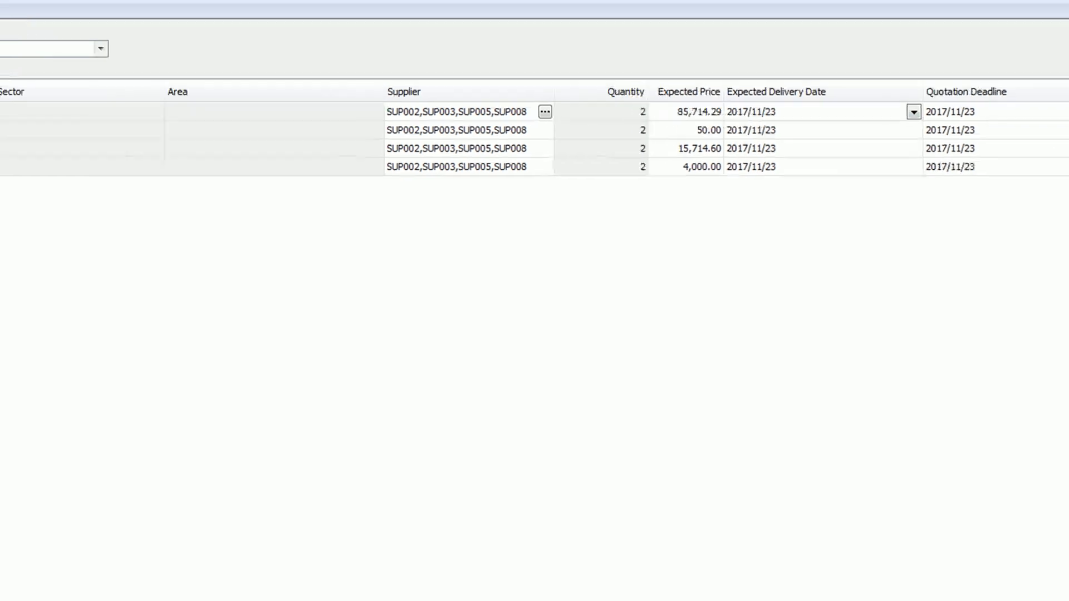
- Try to generate the request for quotation without specifying quotation parameters
{"action": "left_click", "coordinate": [115, 41]}
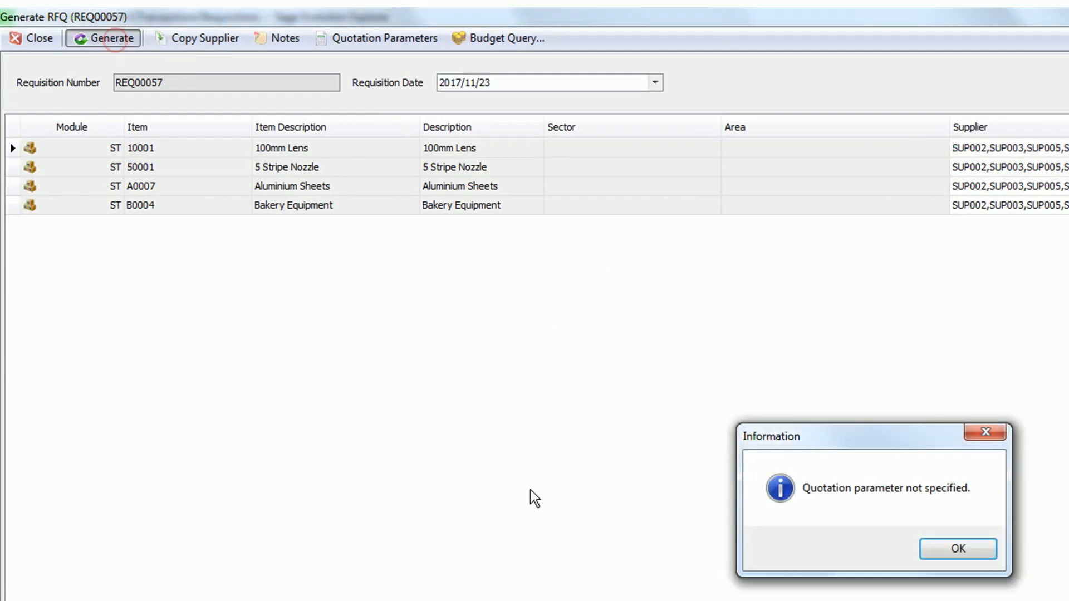
{"action": "left_click", "coordinate": [964, 550]}
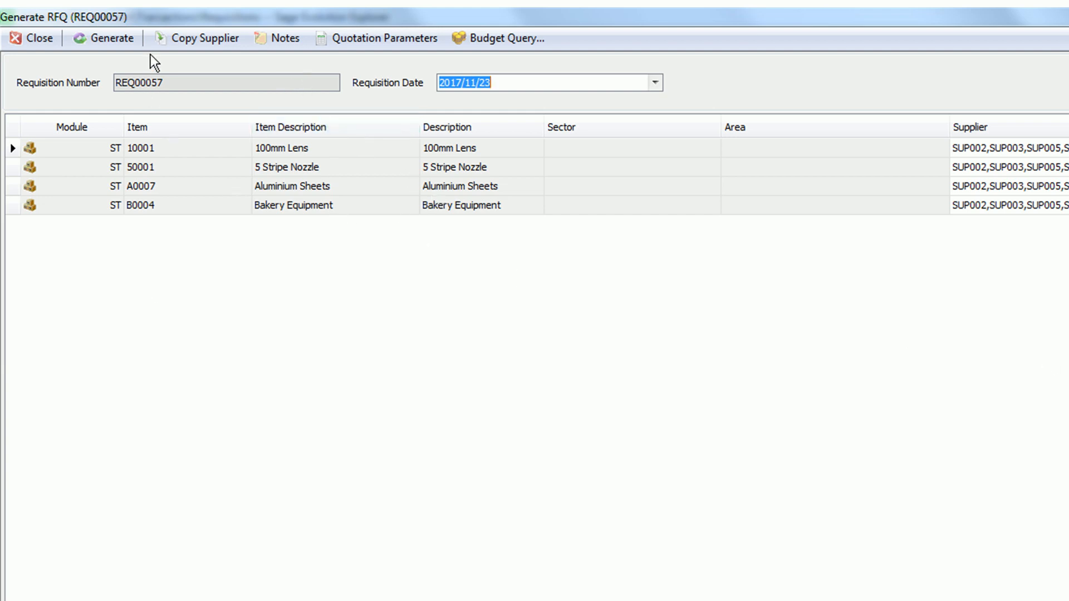
{"action": "left_click", "coordinate": [125, 39]}
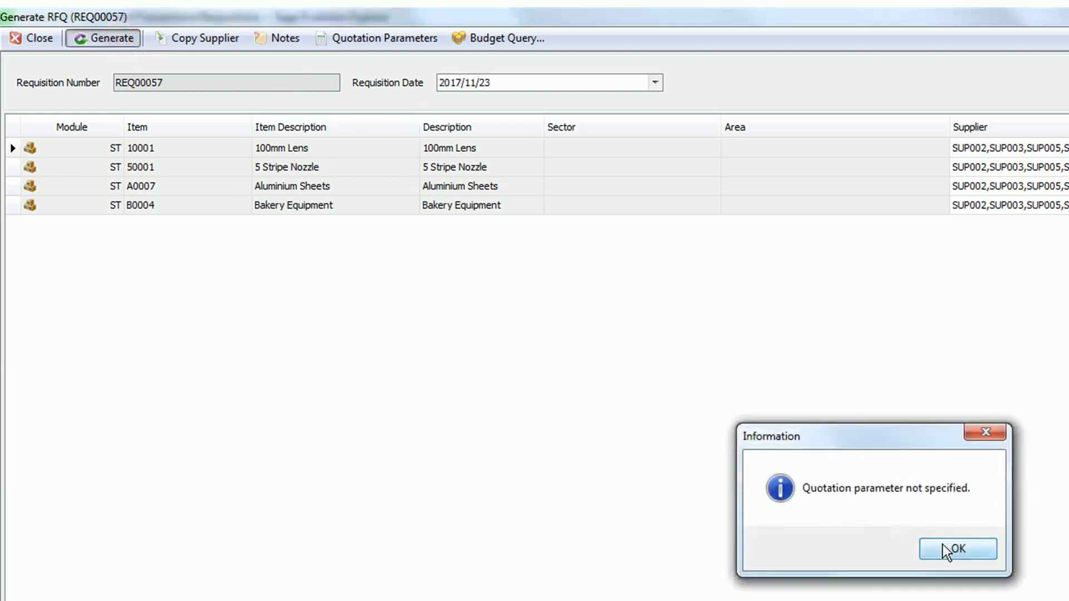
{"action": "left_click", "coordinate": [946, 549]}
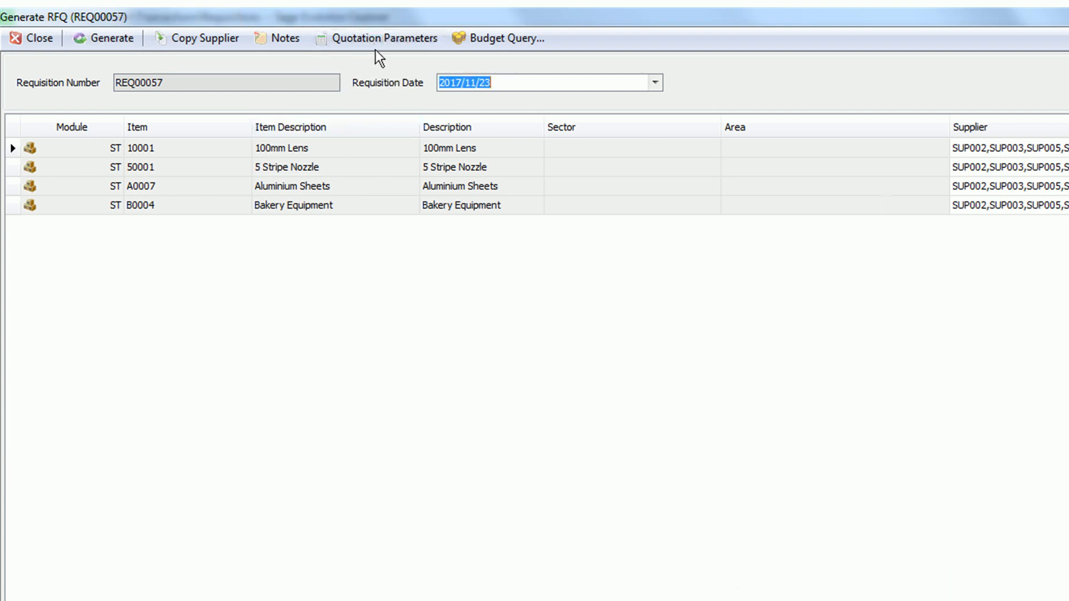
- Set the maximum score of the quotation parameters Govt Approved Company and 2days Lead Time to 50 each
{"action": "left_click", "coordinate": [384, 38]}
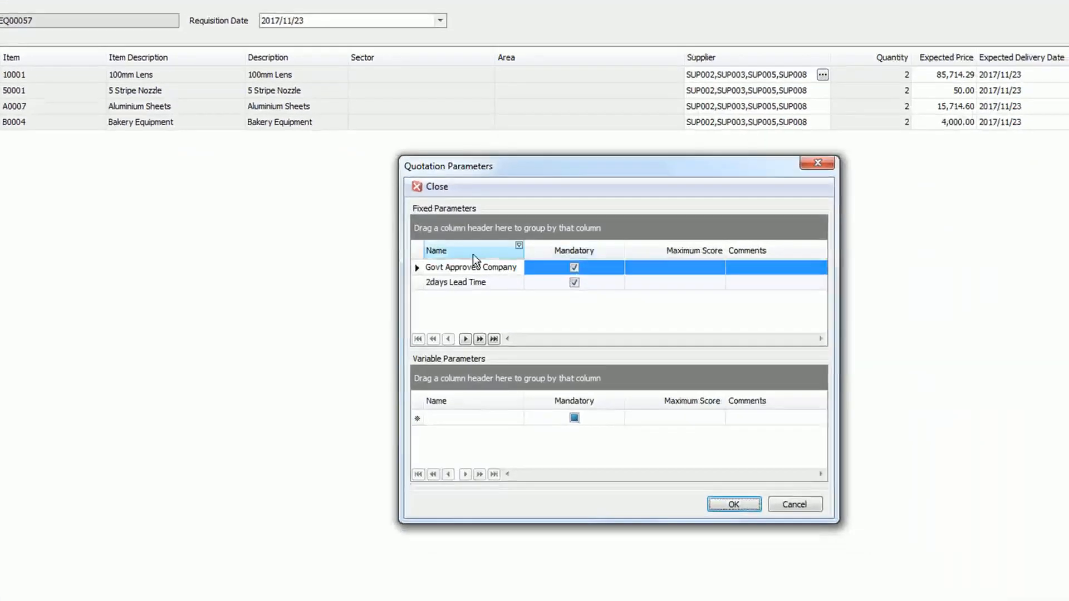
{"action": "left_click", "coordinate": [706, 267]}
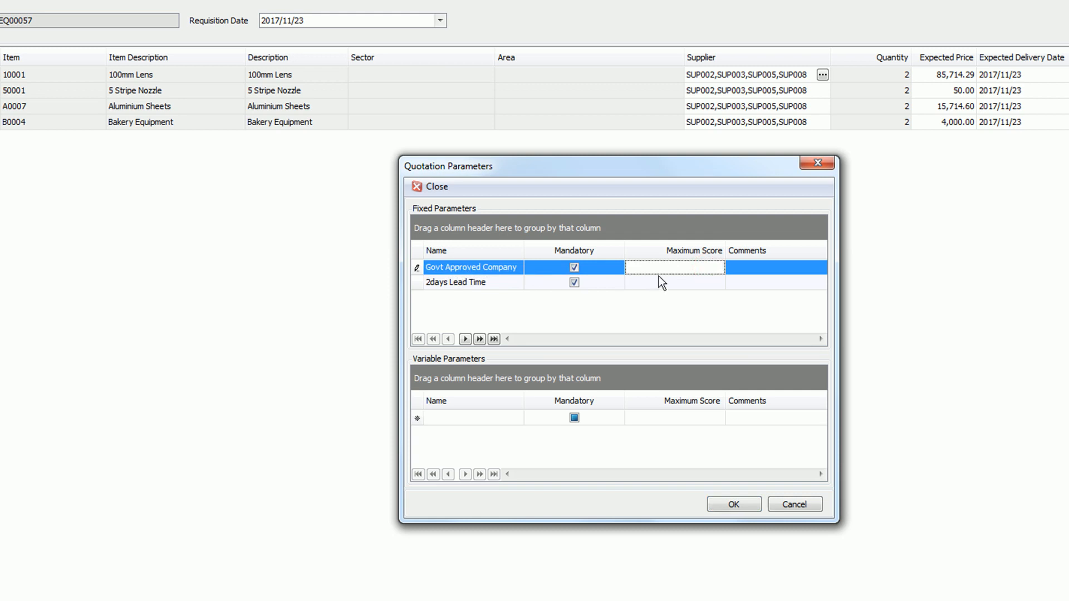
{"action": "type", "text": "50"}
{"action": "left_click", "coordinate": [701, 283]}
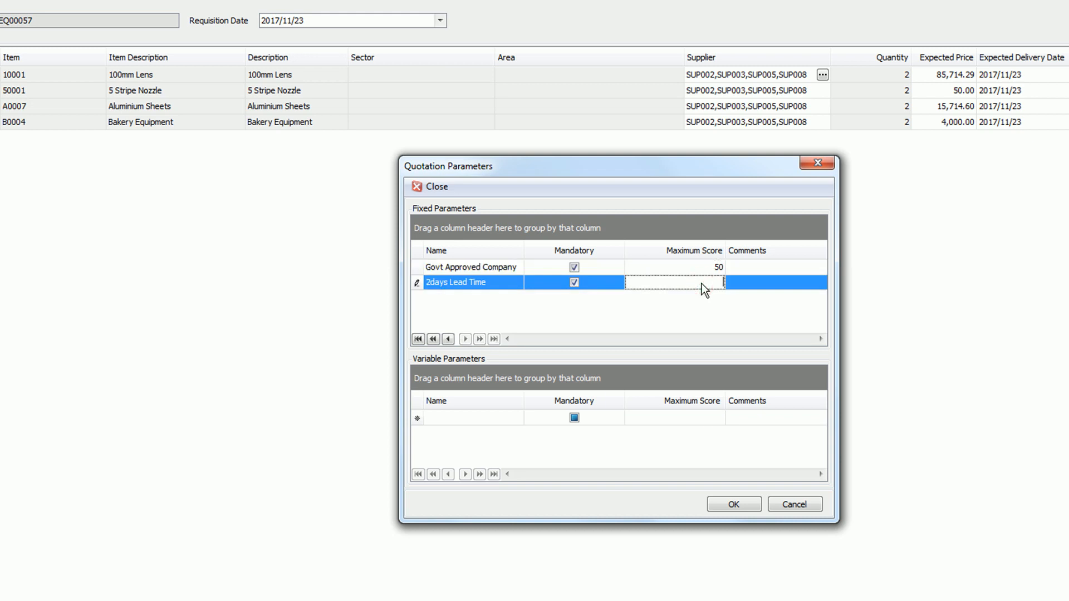
{"action": "type", "text": "50"}
{"action": "left_click", "coordinate": [732, 502]}
- Generate the request for quotation and review each supplier's form in the report preview, closing the preview and report options
{"action": "left_click", "coordinate": [72, 25]}
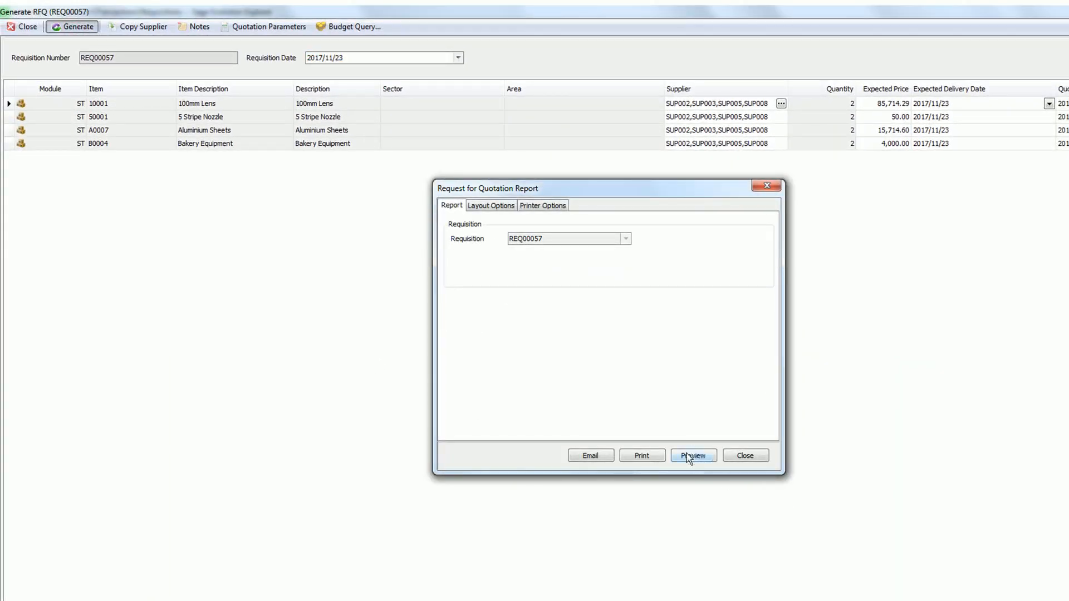
{"action": "left_click", "coordinate": [697, 456]}
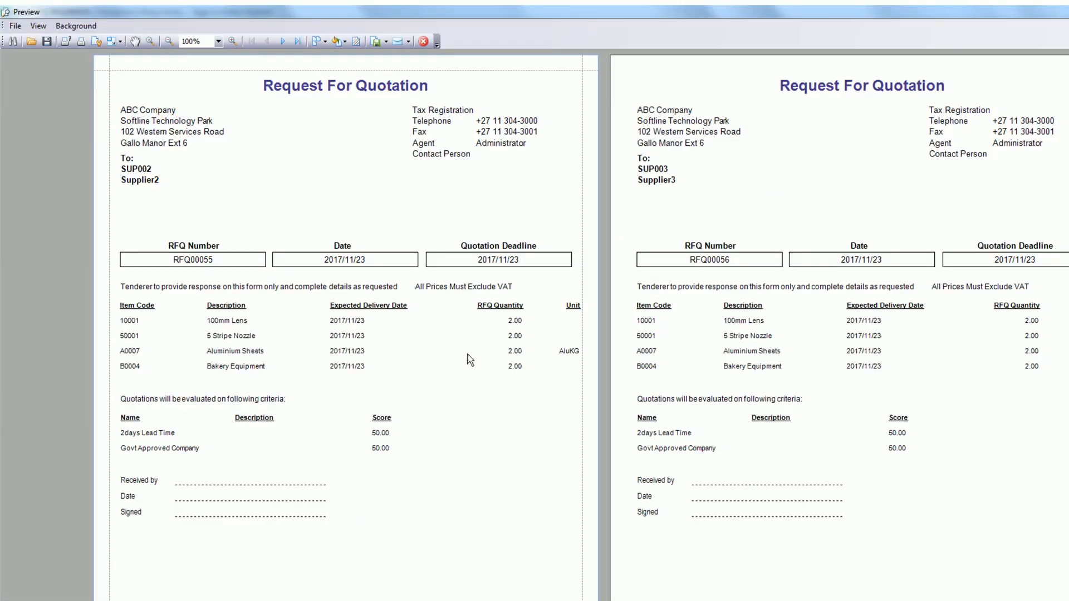
{"action": "scroll", "coordinate": [429, 351], "scroll_direction": "down", "scroll_amount": 10}
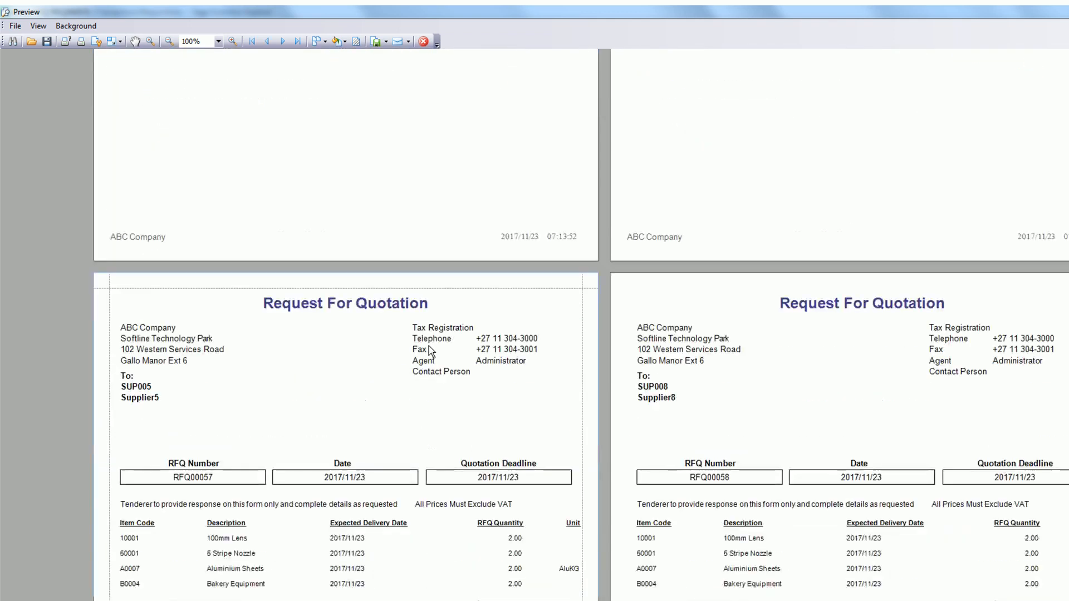
{"action": "scroll", "coordinate": [428, 350], "scroll_direction": "down", "scroll_amount": 5}
{"action": "scroll", "coordinate": [433, 353], "scroll_direction": "up", "scroll_amount": 5}
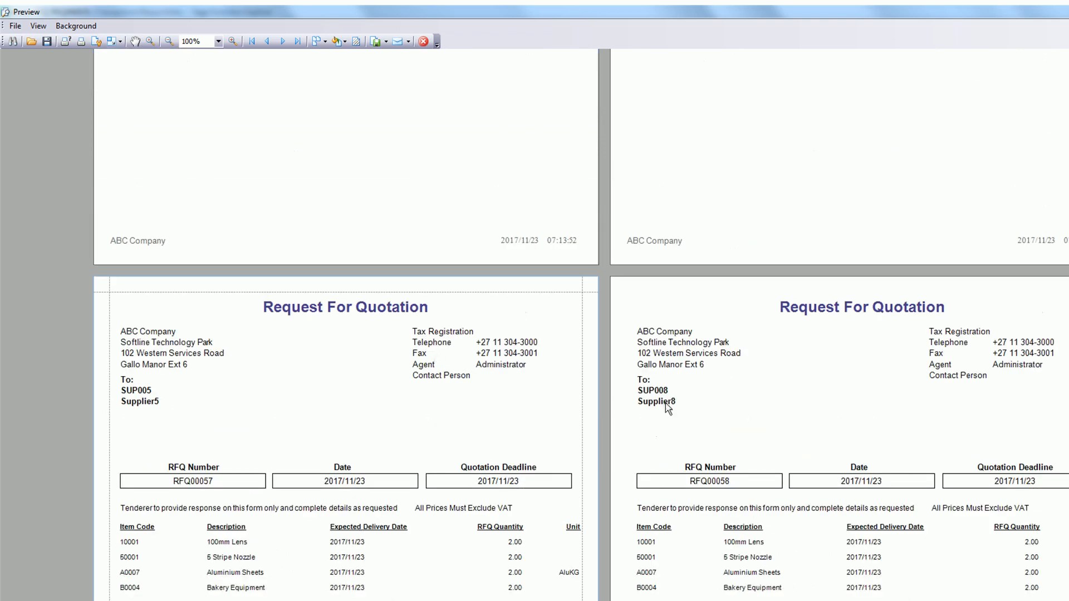
{"action": "scroll", "coordinate": [156, 379], "scroll_direction": "up", "scroll_amount": 7}
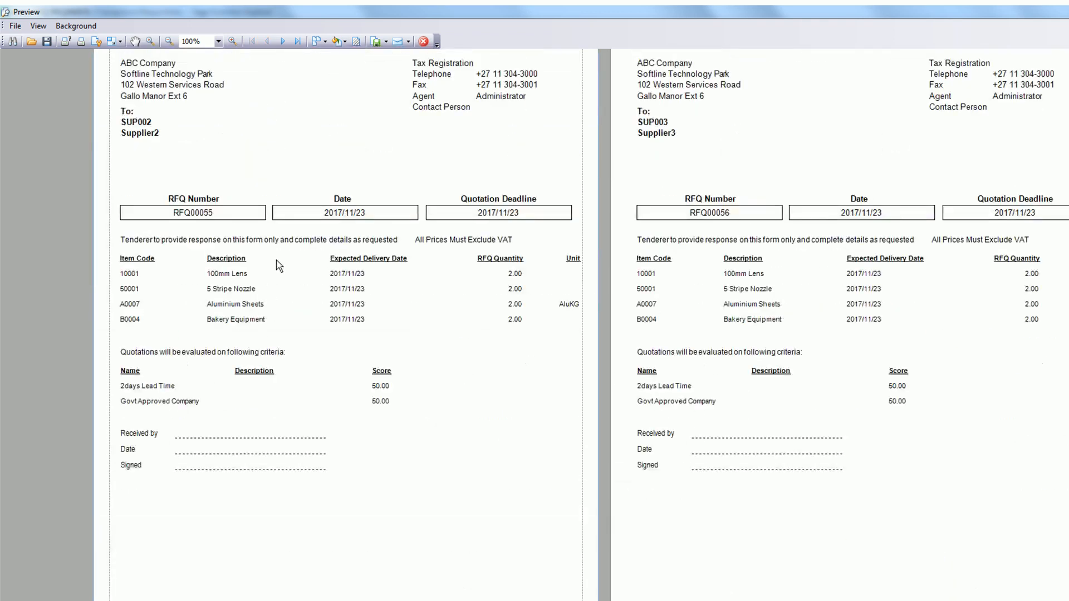
{"action": "scroll", "coordinate": [279, 267], "scroll_direction": "up", "scroll_amount": 1}
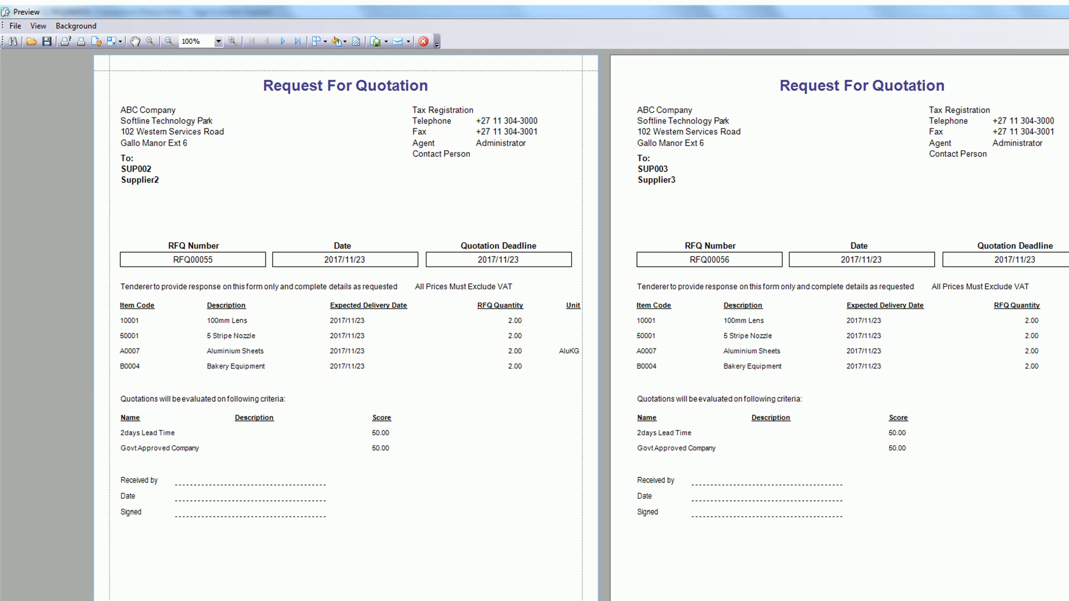
{"action": "key", "text": "alt+F4"}
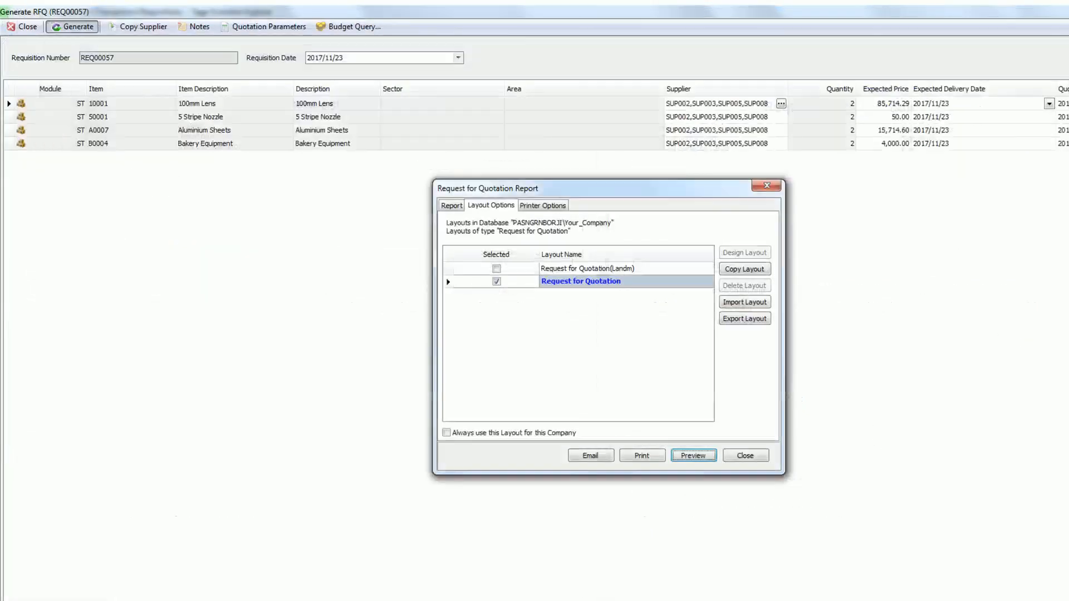
{"action": "left_click", "coordinate": [769, 187]}
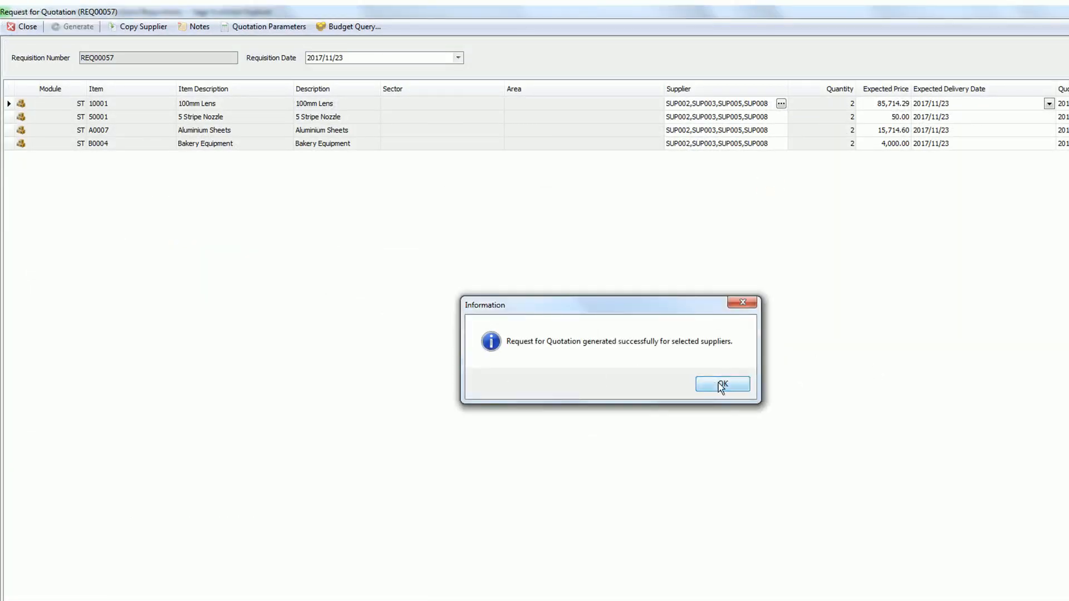
- Acknowledge the generated request for quotation and try to open the Excel file import for requisitions
{"action": "left_click", "coordinate": [720, 383]}
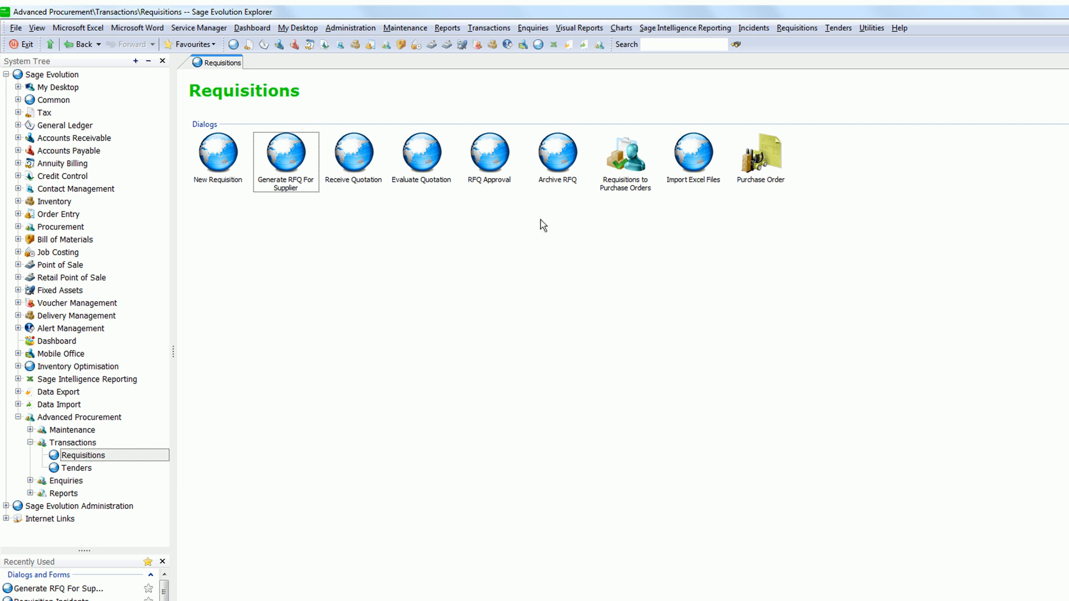
{"action": "left_click", "coordinate": [697, 181]}
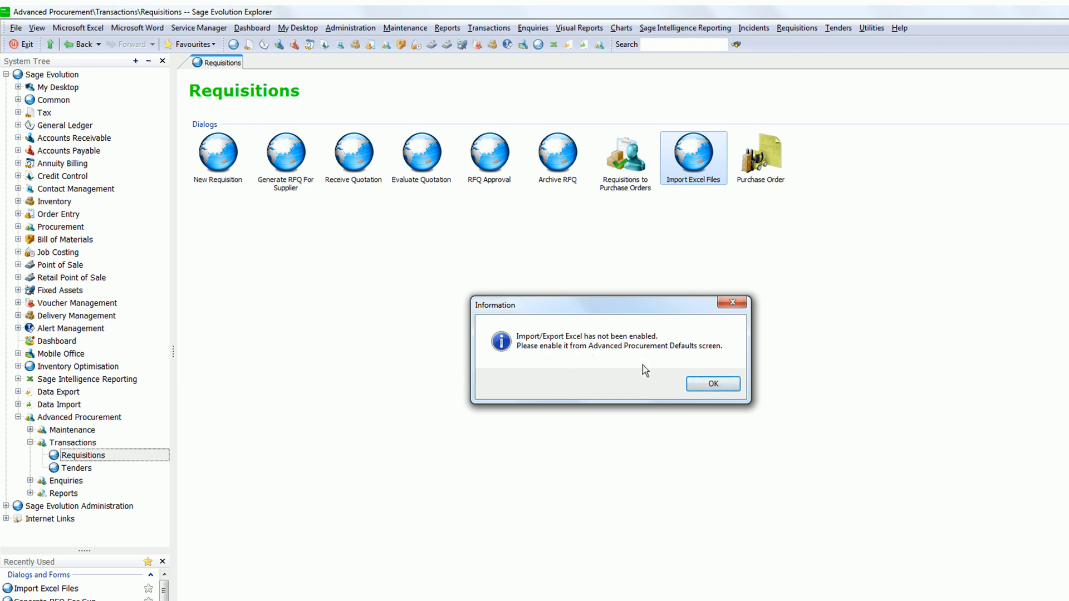
{"action": "left_click", "coordinate": [708, 383]}
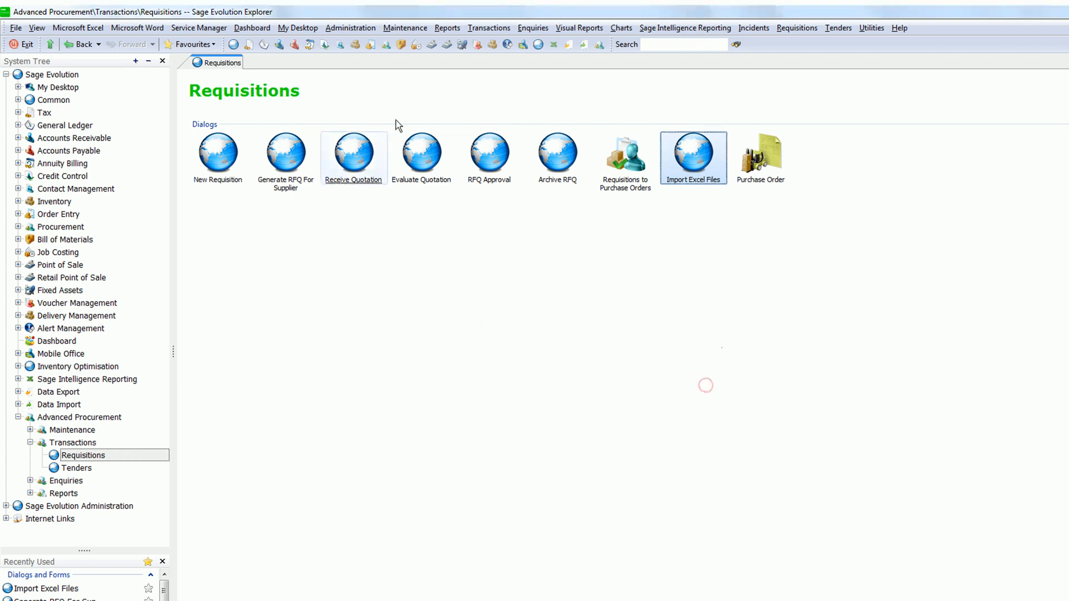
- Find the quotations with status Sent RFQ to suppliers in Receive Quotation and open the requisition from a Bakery Equipment line
{"action": "left_click", "coordinate": [359, 177]}
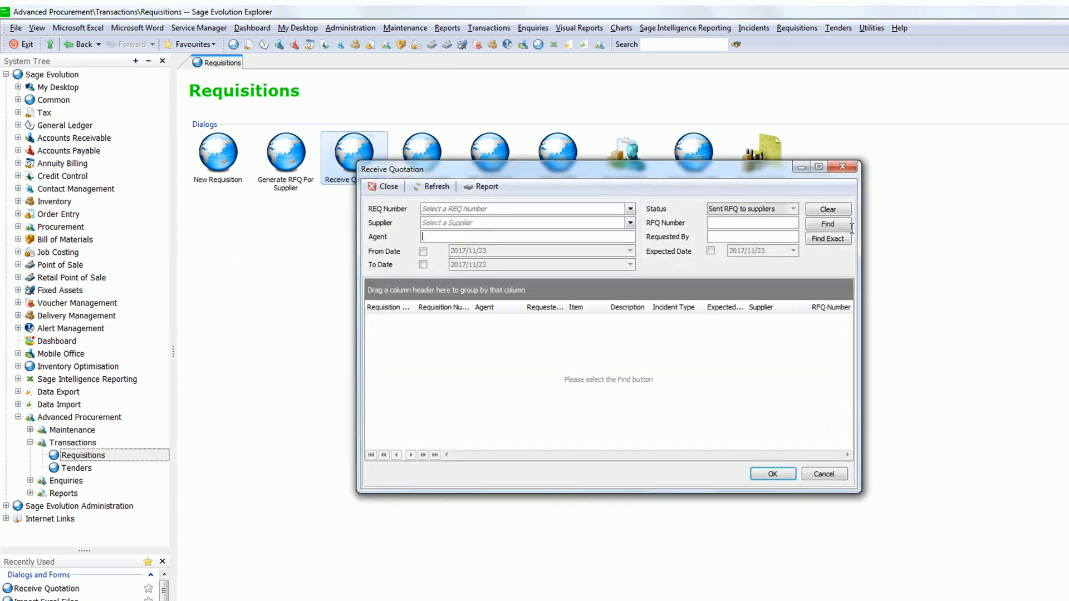
{"action": "left_click", "coordinate": [813, 169]}
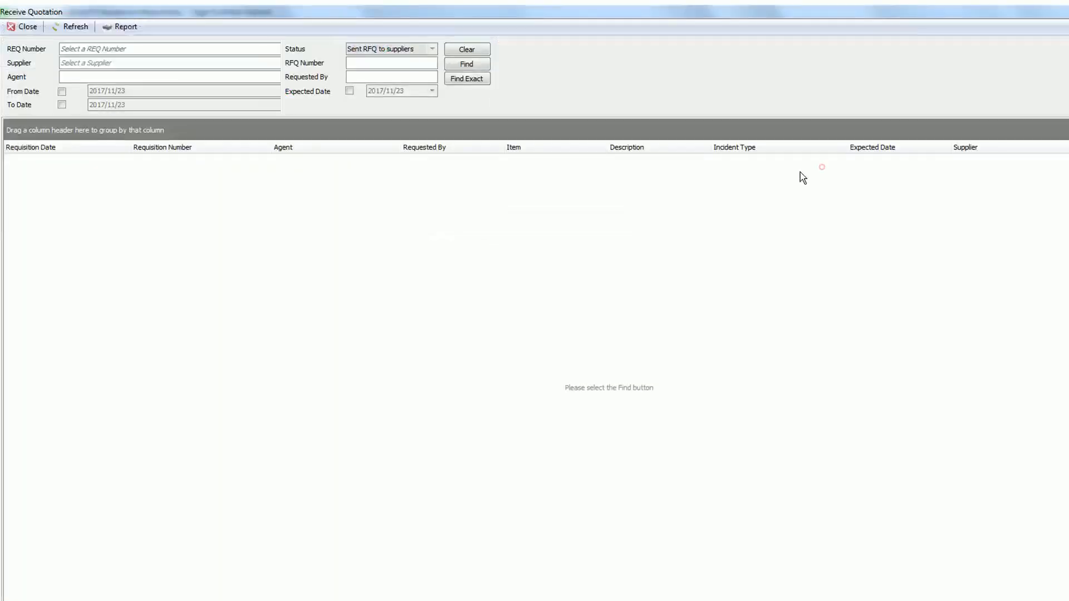
{"action": "left_click", "coordinate": [468, 65]}
{"action": "left_click", "coordinate": [314, 354]}
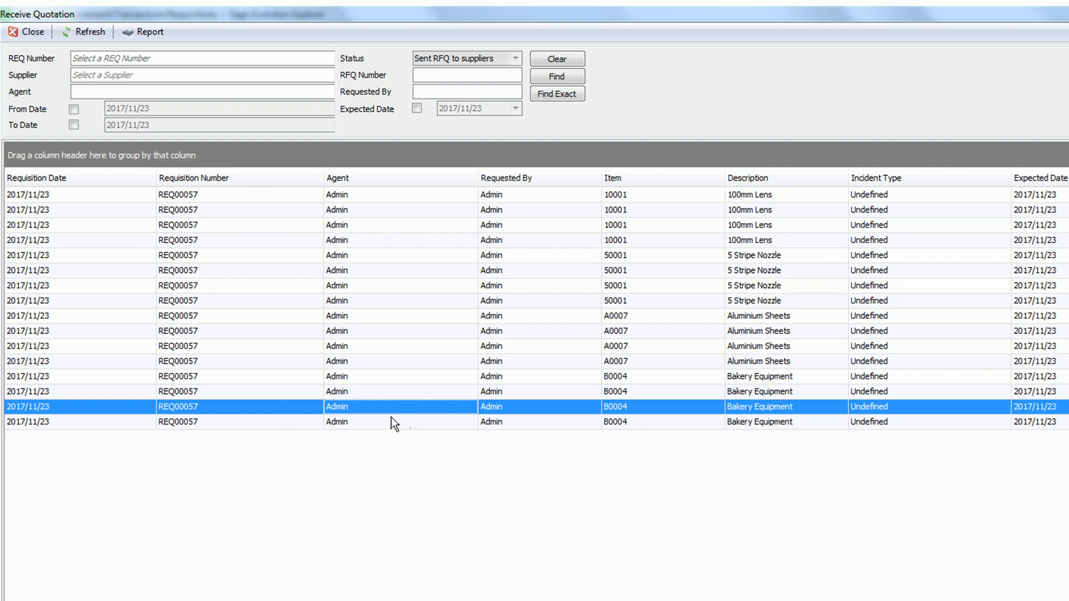
{"action": "double_click", "coordinate": [378, 405]}
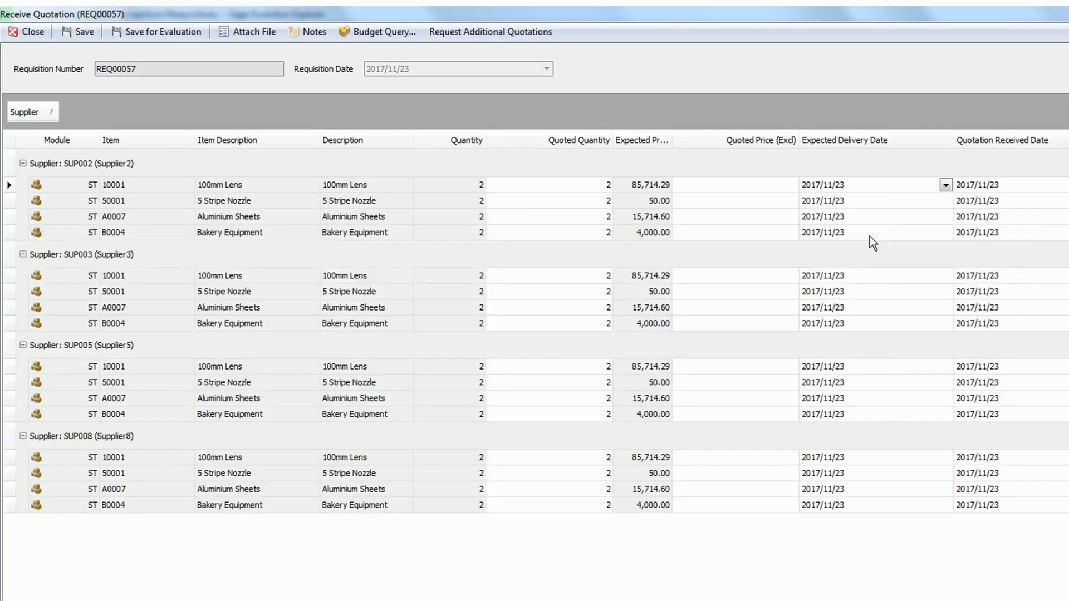
- Enter Supplier2's quoted prices: 70,000 for 100mm Lens, 60 for 5 Stripe Nozzle, 15,689 for Aluminium Sheets and 4,000 for Bakery Equipment
{"action": "left_click", "coordinate": [775, 202]}
{"action": "left_click", "coordinate": [778, 187]}
{"action": "type", "text": "70000"}
{"action": "left_click", "coordinate": [770, 200]}
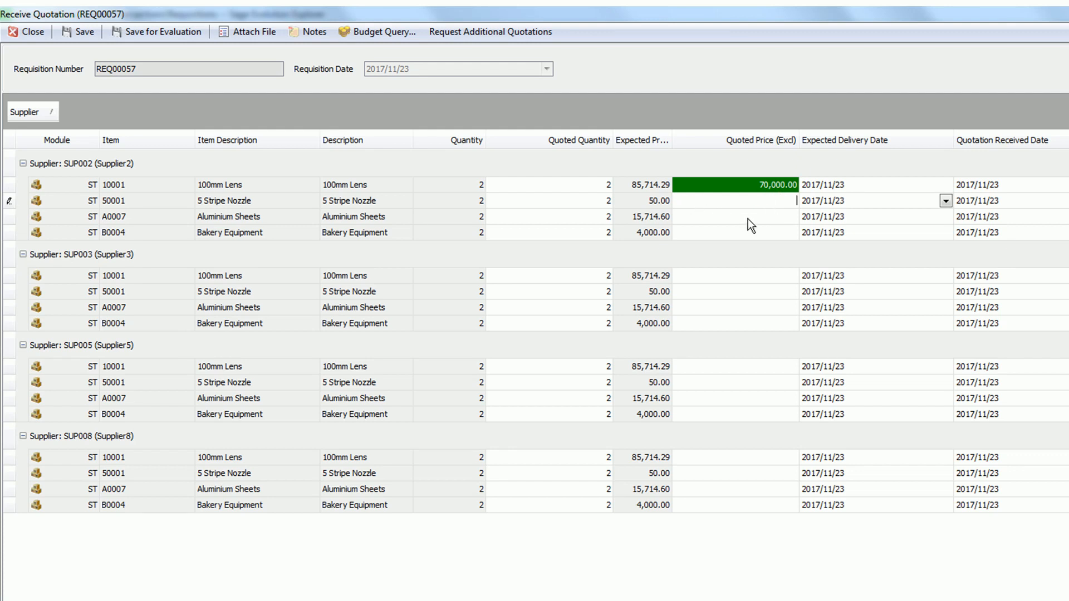
{"action": "type", "text": "60"}
{"action": "left_click", "coordinate": [769, 218]}
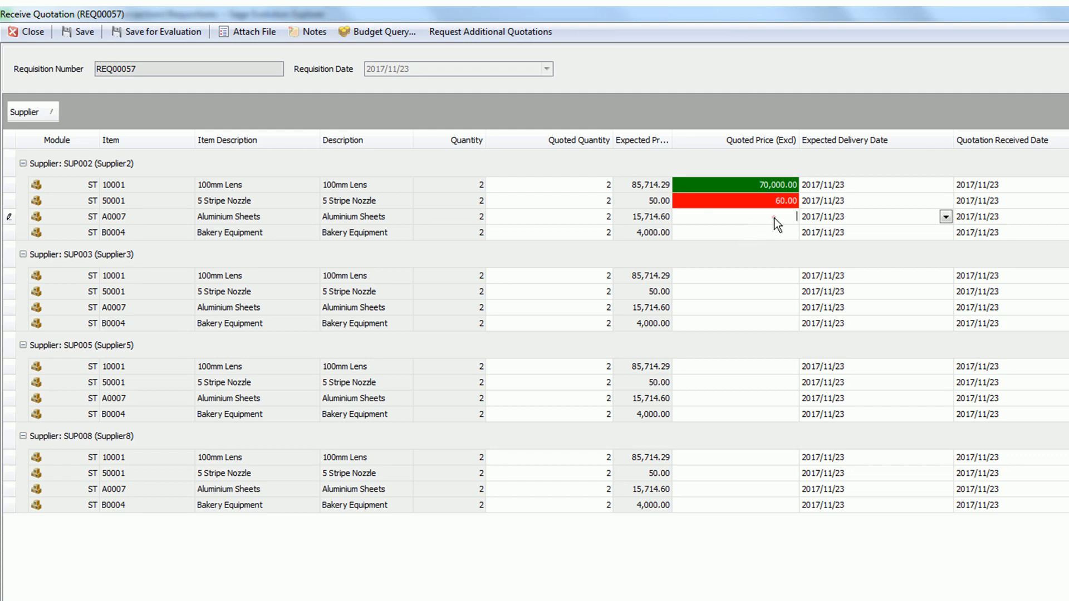
{"action": "type", "text": "156890"}
{"action": "left_click", "coordinate": [780, 231]}
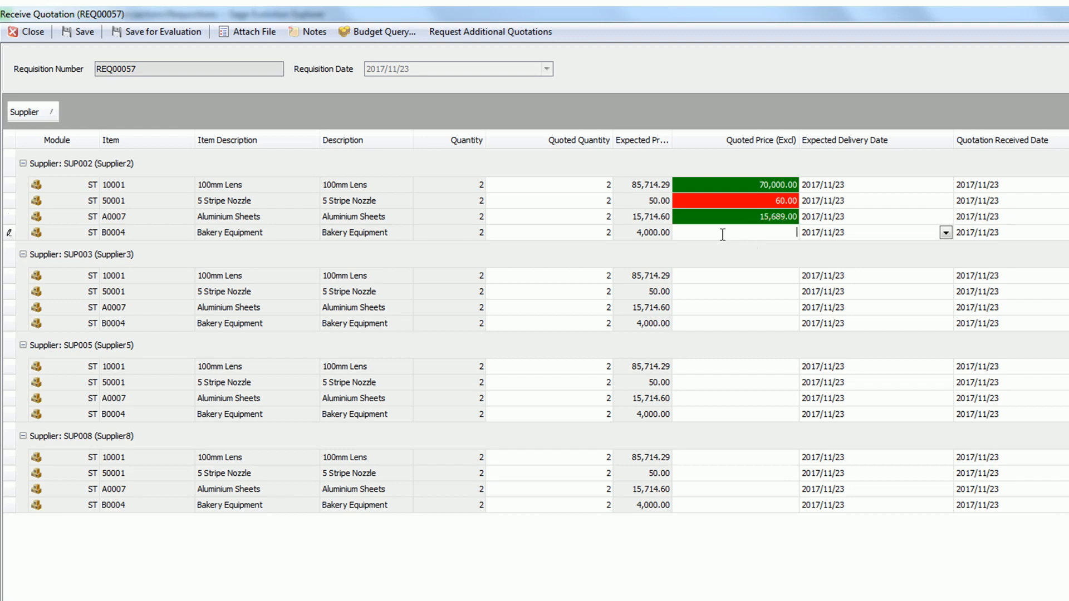
{"action": "type", "text": "4000"}
{"action": "left_click", "coordinate": [766, 277]}
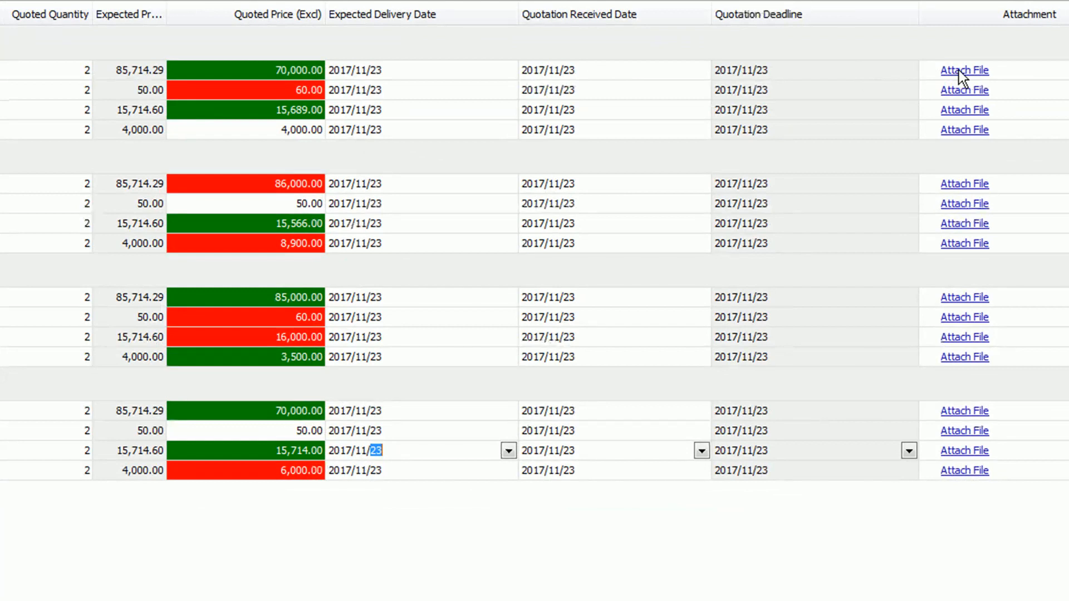
- View the file attachment options for Supplier2's 100mm Lens quotation and close them without adding a file
{"action": "left_click", "coordinate": [959, 70]}
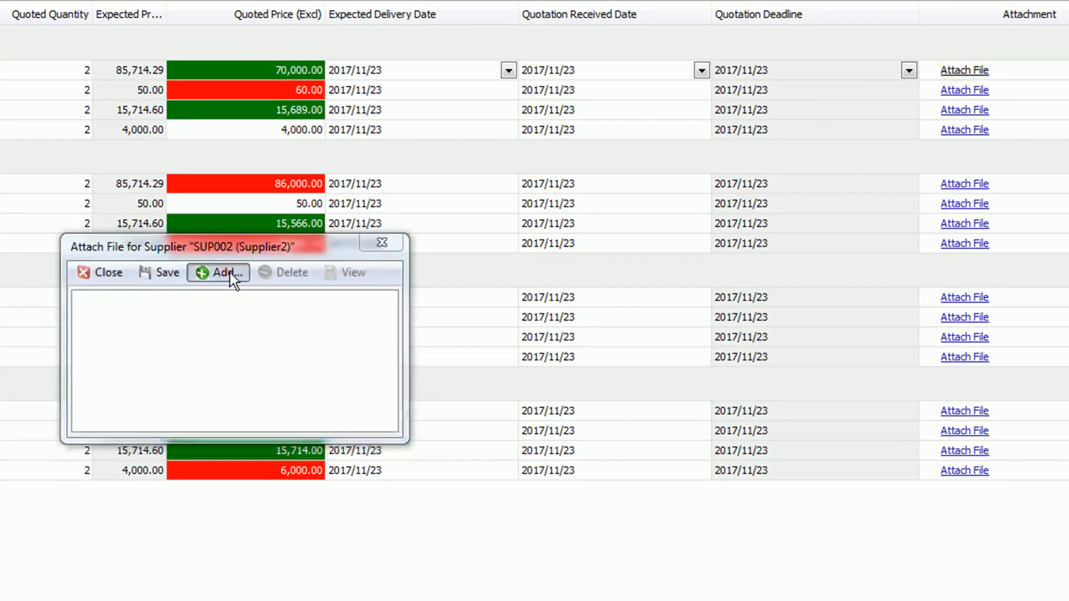
{"action": "left_click", "coordinate": [229, 272]}
{"action": "left_click", "coordinate": [964, 273]}
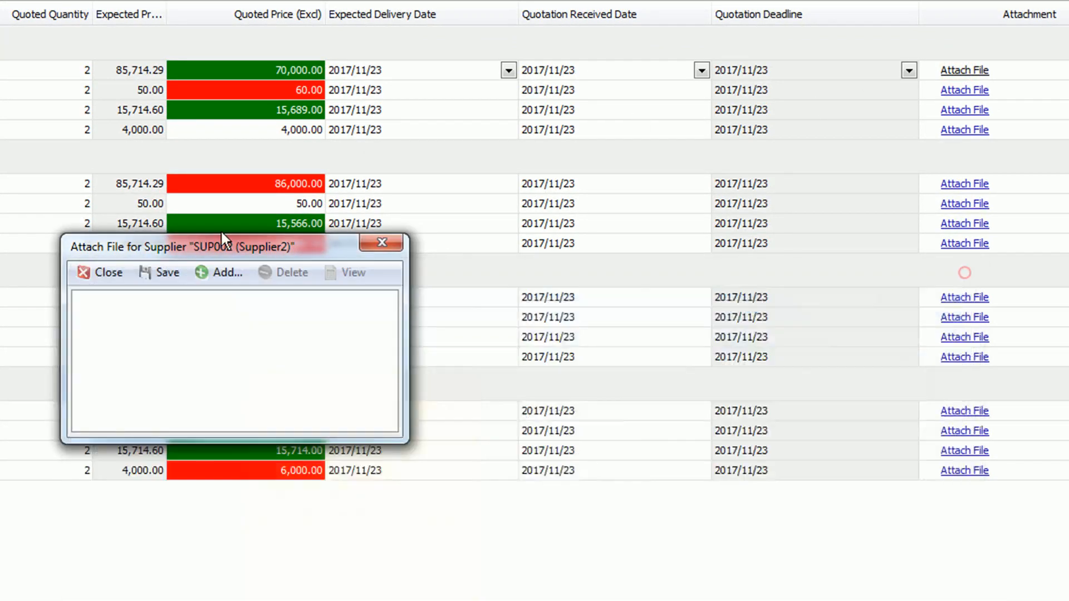
{"action": "left_click", "coordinate": [382, 243]}
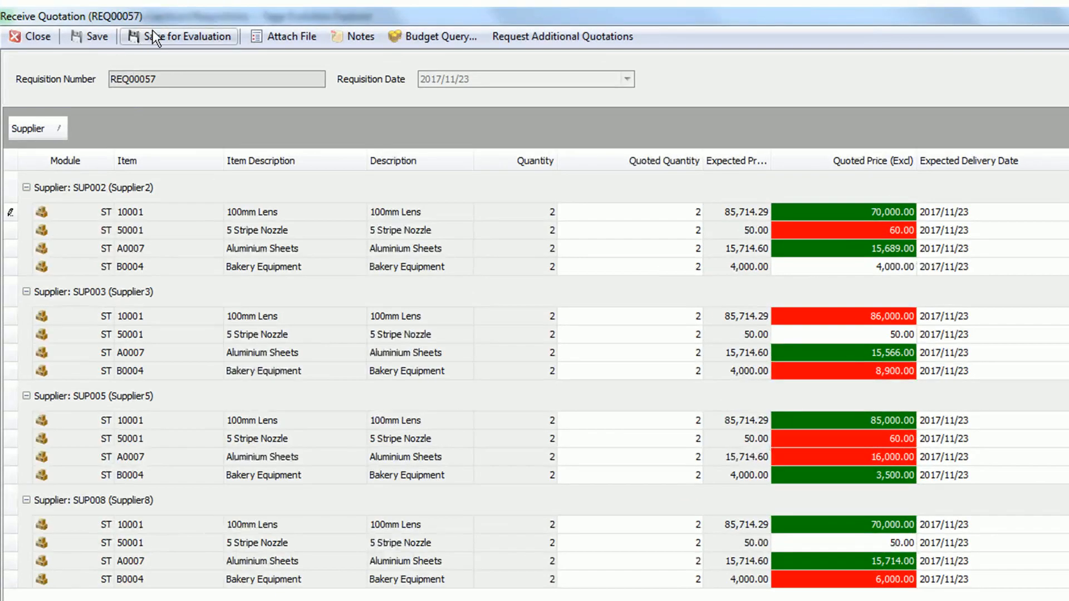
- Try to save the received quotations for evaluation without scoring the mandatory fixed parameters
{"action": "left_click", "coordinate": [185, 39]}
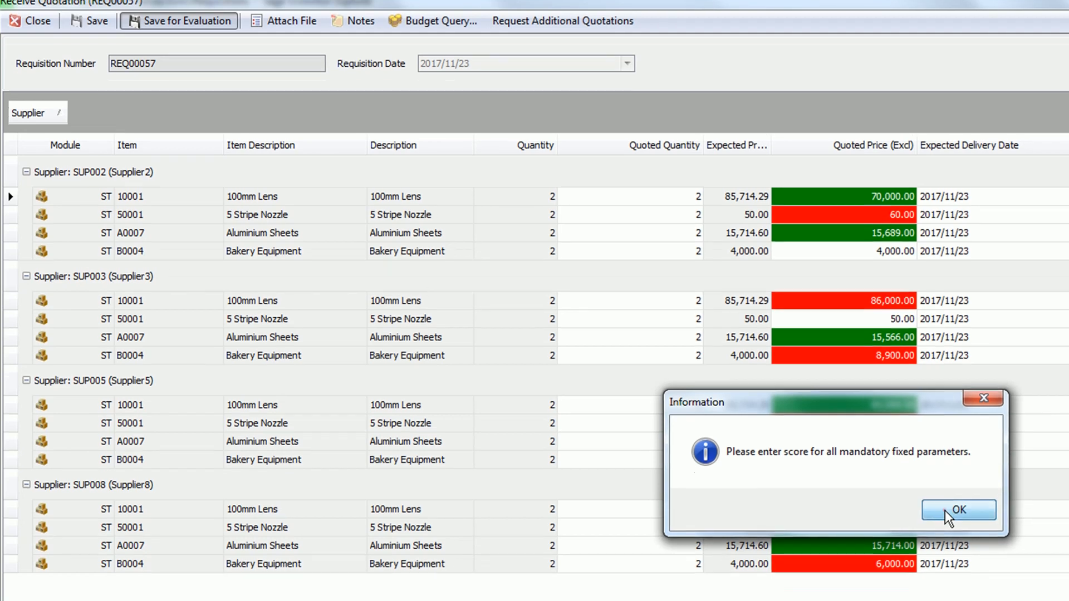
{"action": "left_click", "coordinate": [945, 528]}
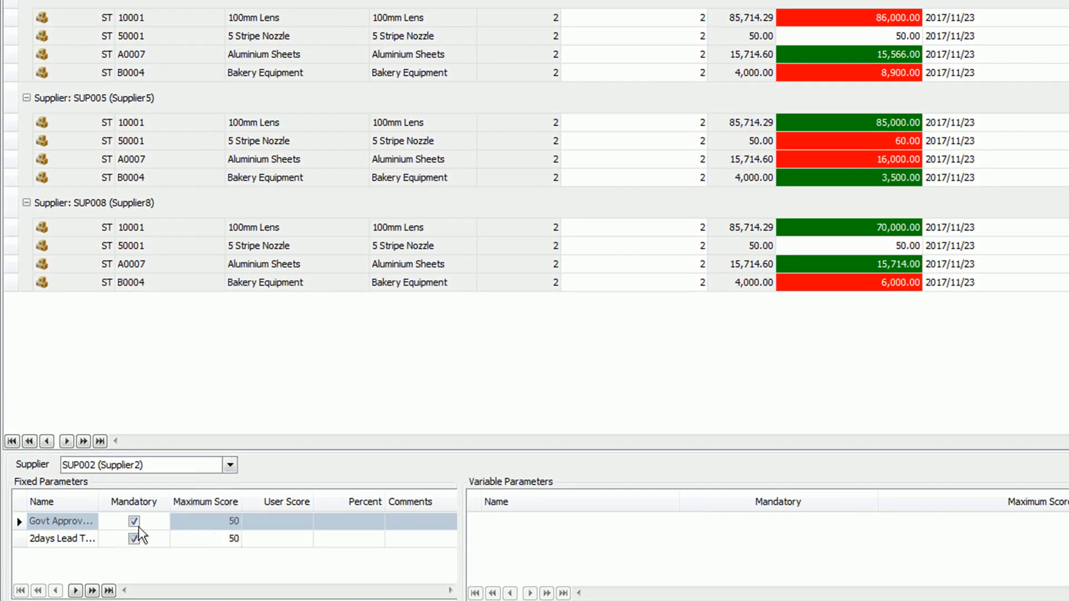
- Set Supplier2's user scores to 40 for Govt Approved Company and 30 for 2days Lead Time
{"action": "left_click", "coordinate": [285, 523]}
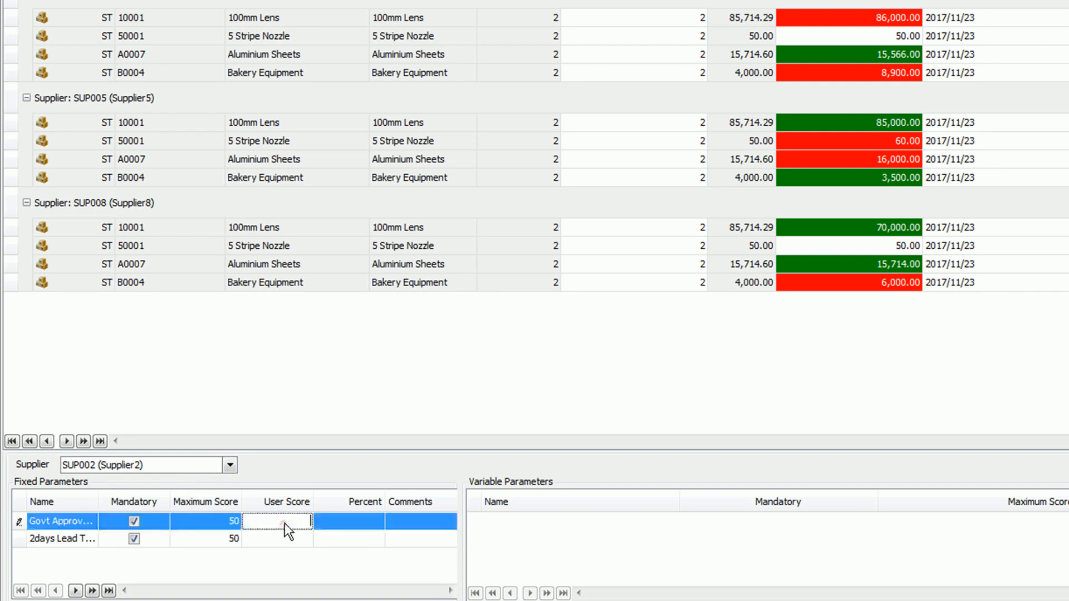
{"action": "left_click", "coordinate": [229, 465]}
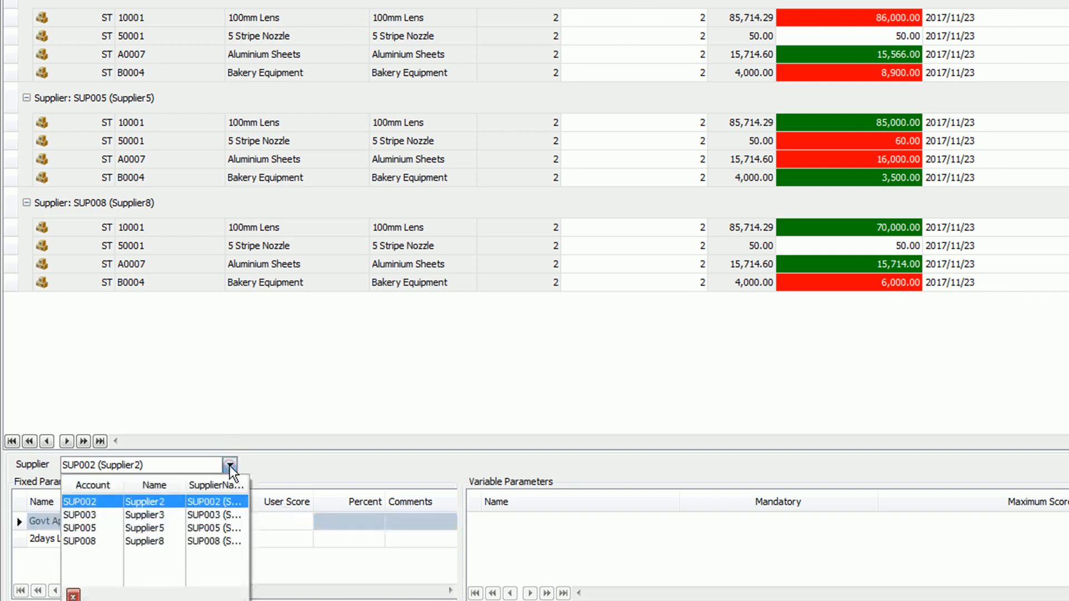
{"action": "left_click", "coordinate": [309, 476]}
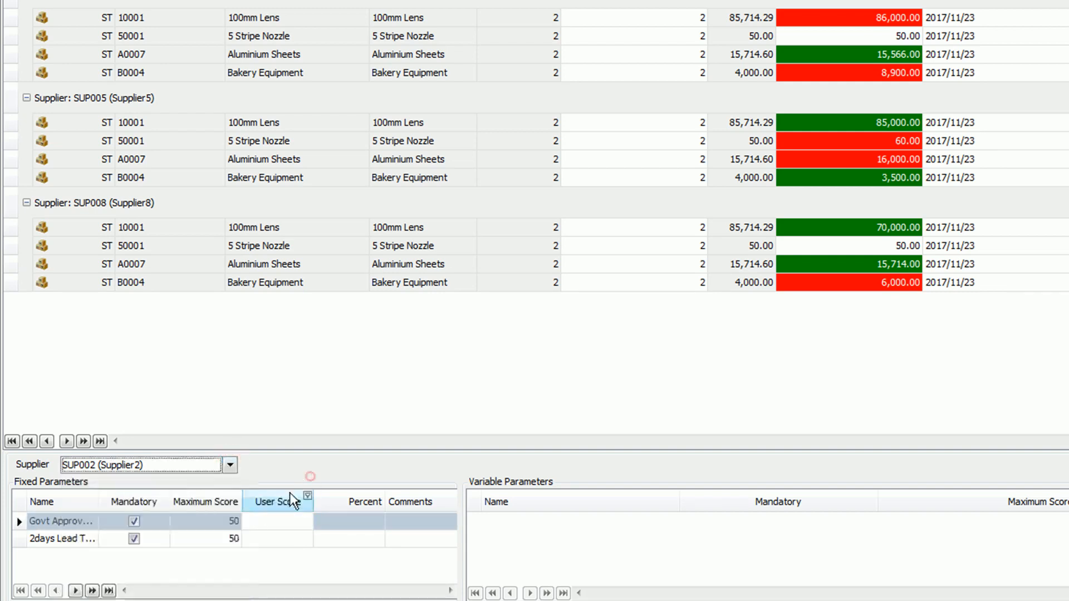
{"action": "left_click", "coordinate": [290, 521]}
{"action": "type", "text": "40"}
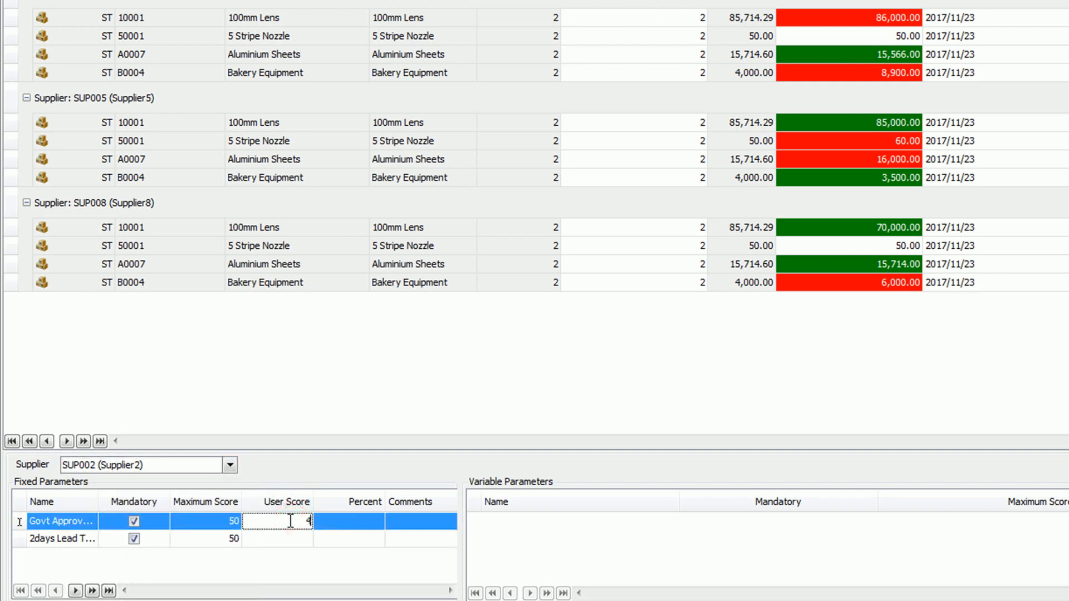
{"action": "left_click", "coordinate": [279, 539]}
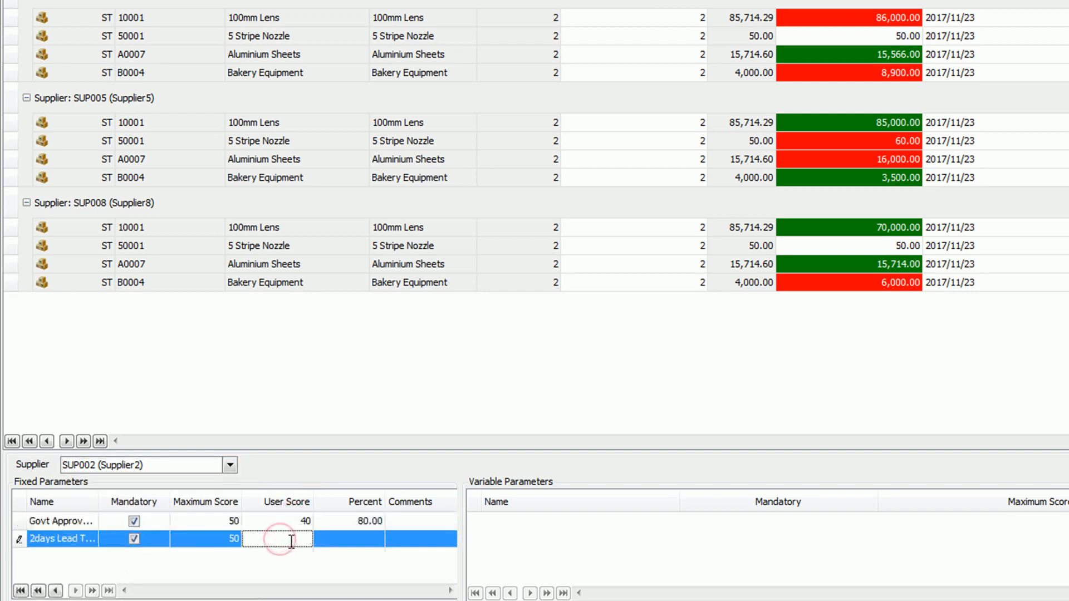
{"action": "type", "text": "30"}
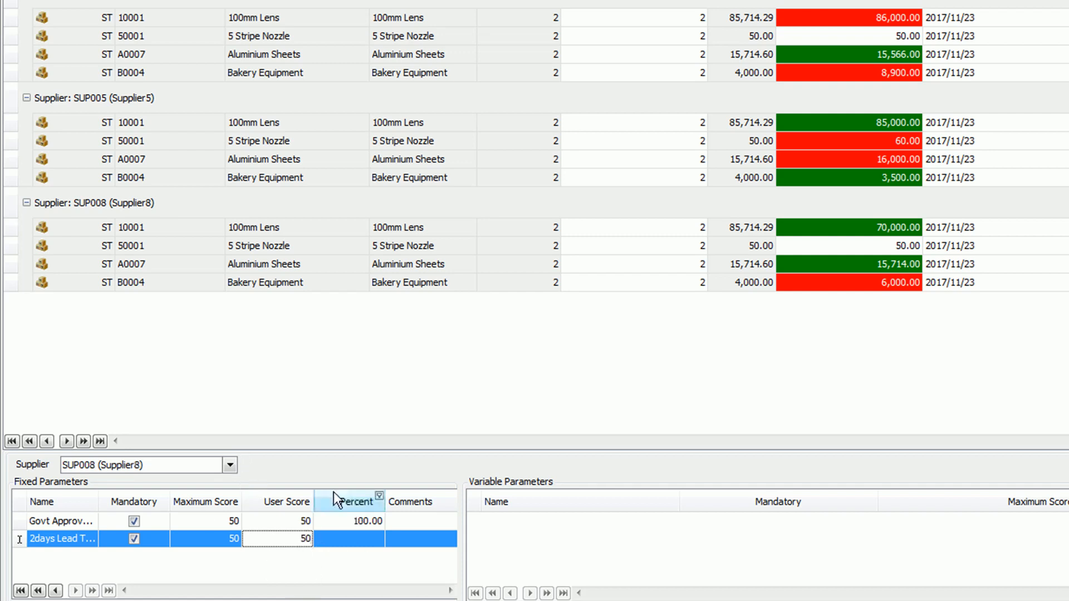
{"action": "left_click", "coordinate": [396, 450]}
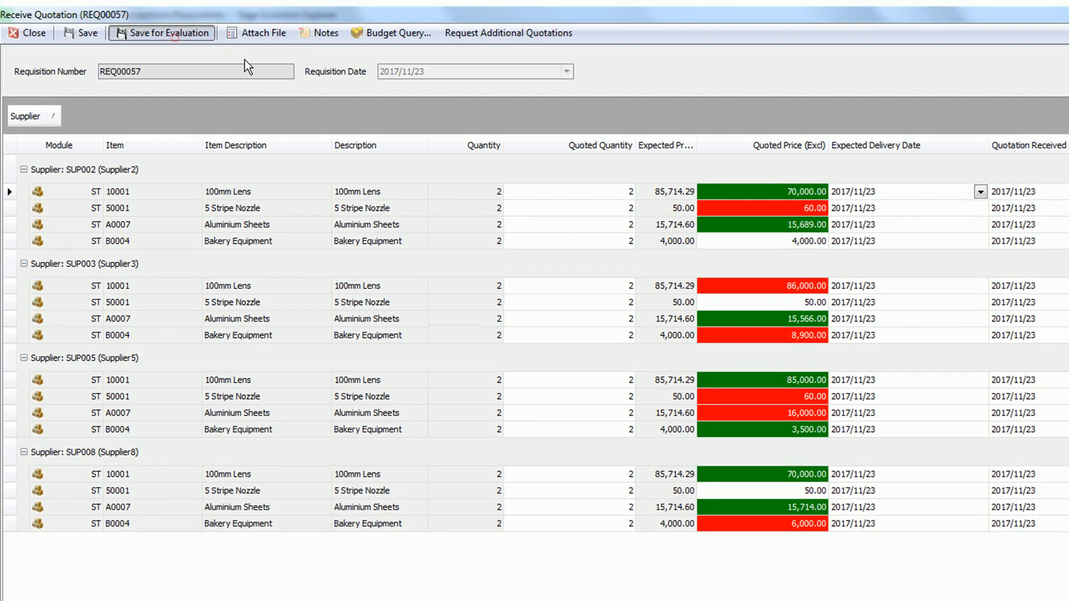
- Save the scored quotations for evaluation and acknowledge the confirmation
{"action": "left_click", "coordinate": [170, 33]}
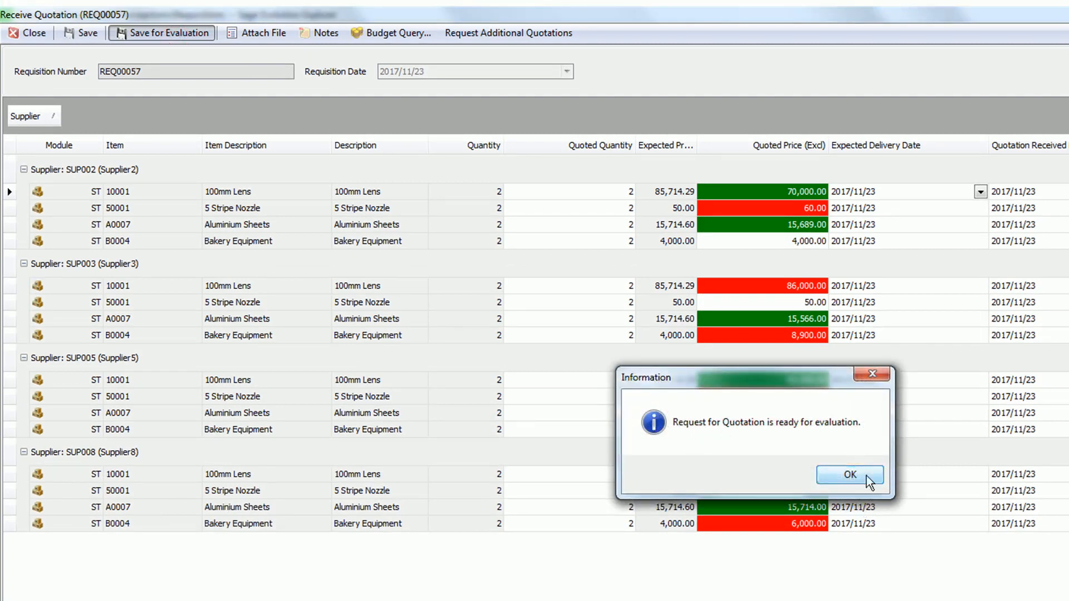
{"action": "left_click", "coordinate": [850, 475]}
{"action": "left_click", "coordinate": [673, 365]}
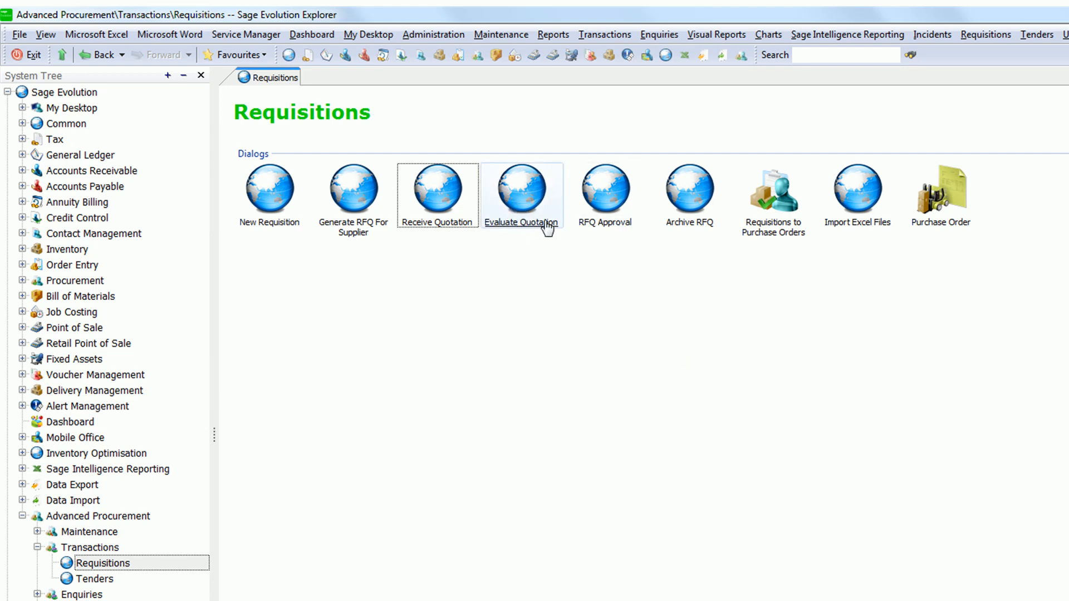
- Load the requisition's received quotations in Evaluate Quotation and maximize the window
{"action": "left_click", "coordinate": [526, 226]}
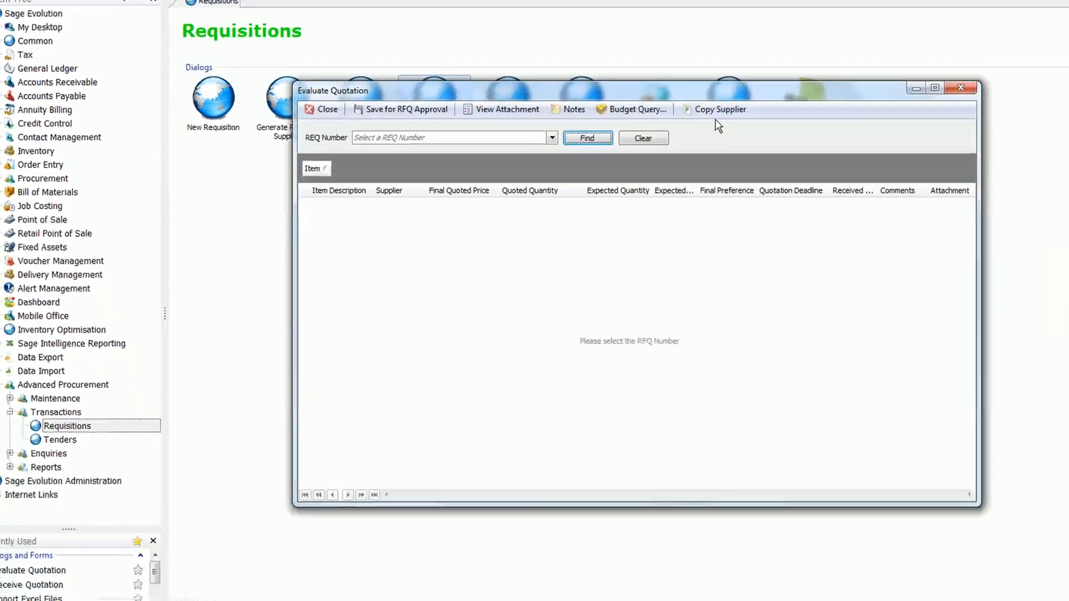
{"action": "left_click", "coordinate": [549, 136]}
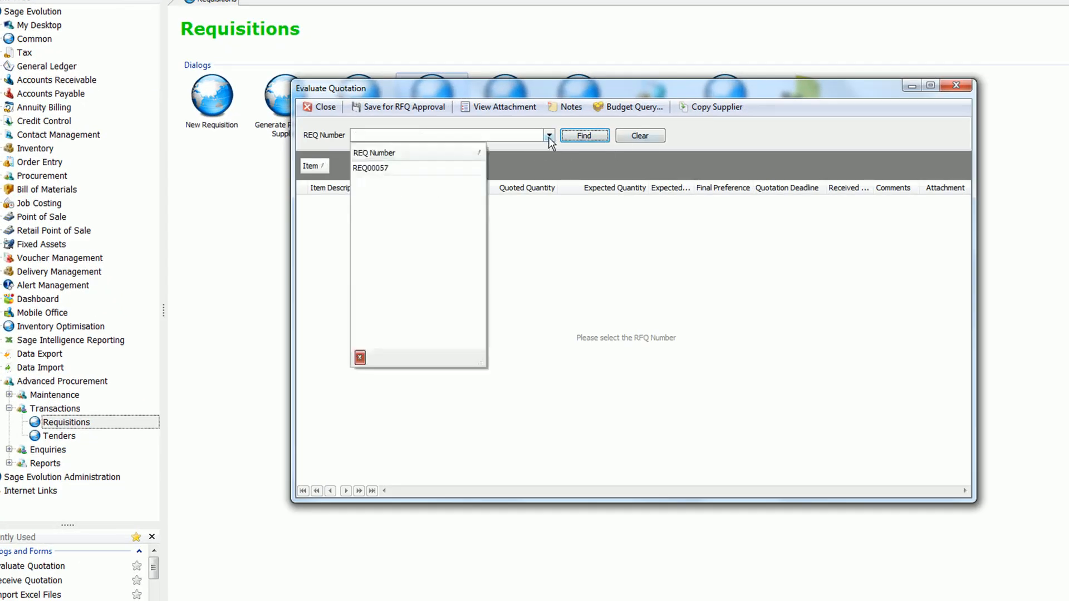
{"action": "left_click", "coordinate": [412, 167]}
{"action": "left_click", "coordinate": [584, 136]}
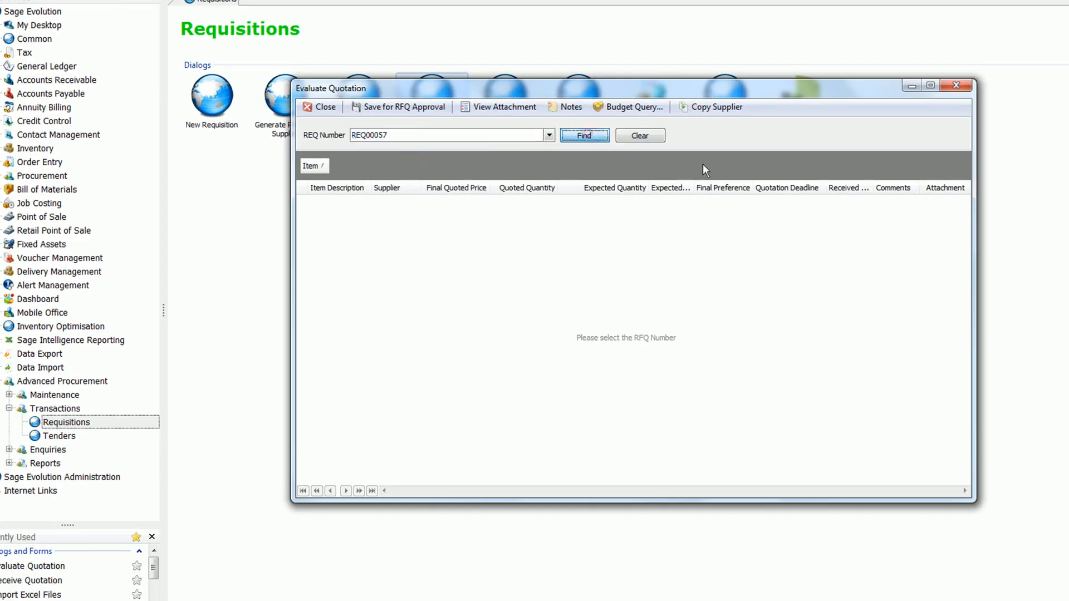
{"action": "left_click", "coordinate": [930, 85]}
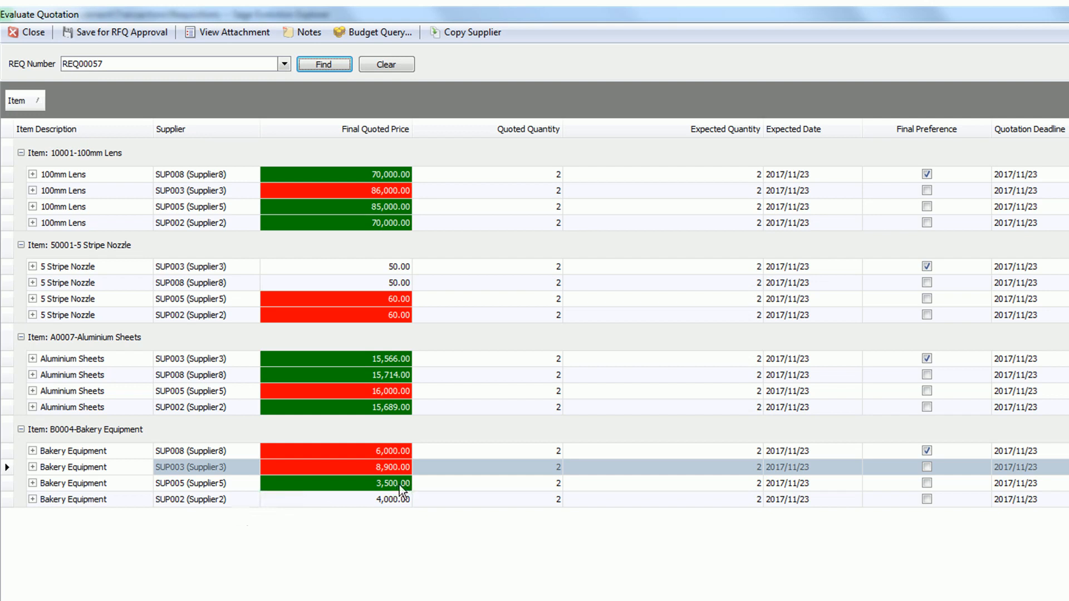
- Choose Supplier5 as the final preference for Bakery Equipment, accepting the logged deviation from the system's selection
{"action": "left_click", "coordinate": [926, 483]}
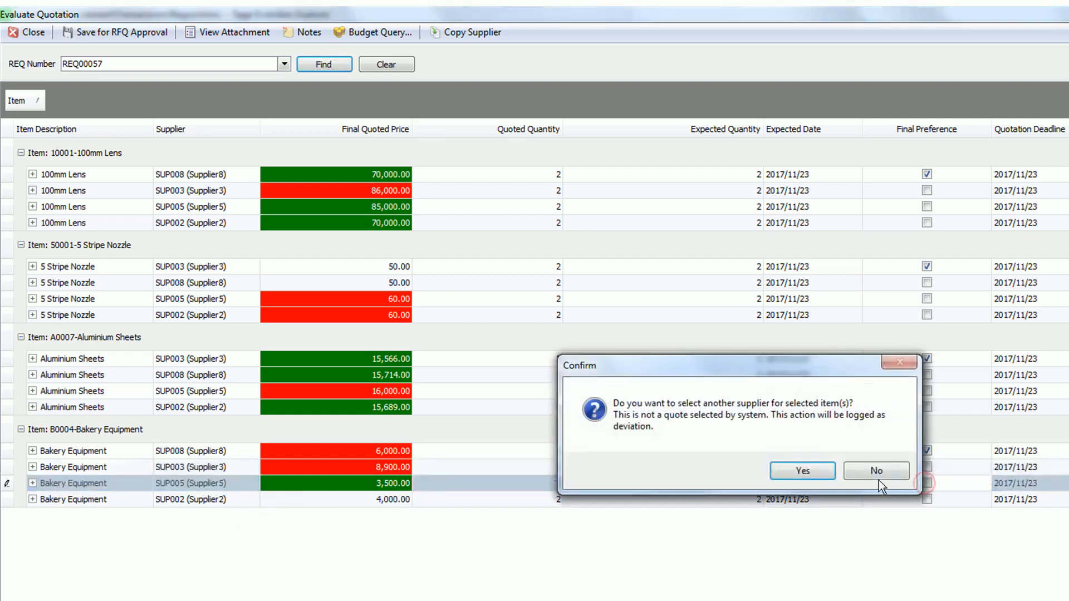
{"action": "left_click", "coordinate": [802, 472]}
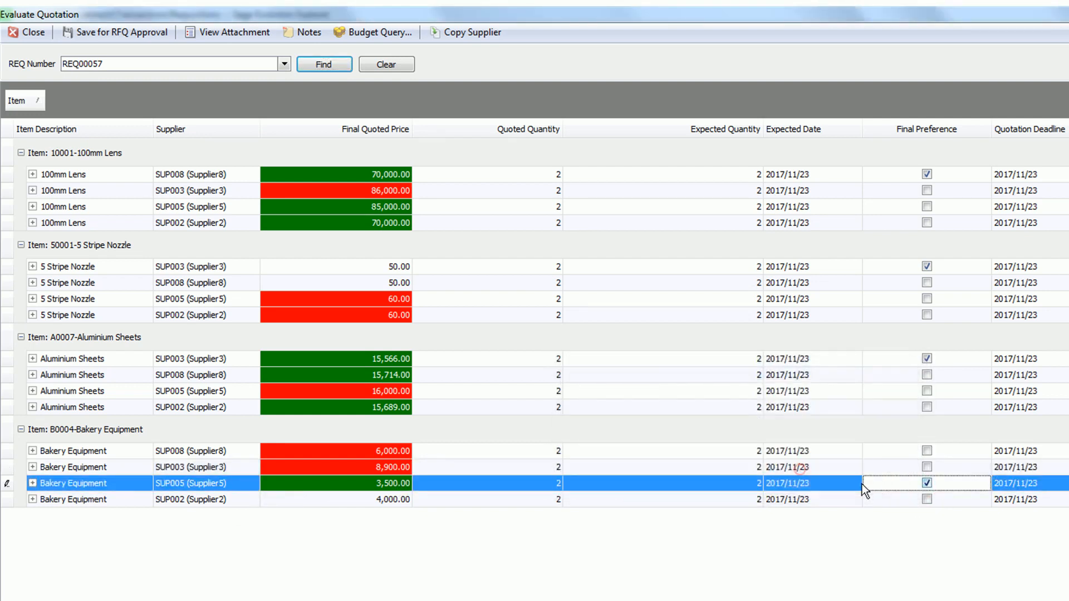
{"action": "left_click", "coordinate": [927, 451]}
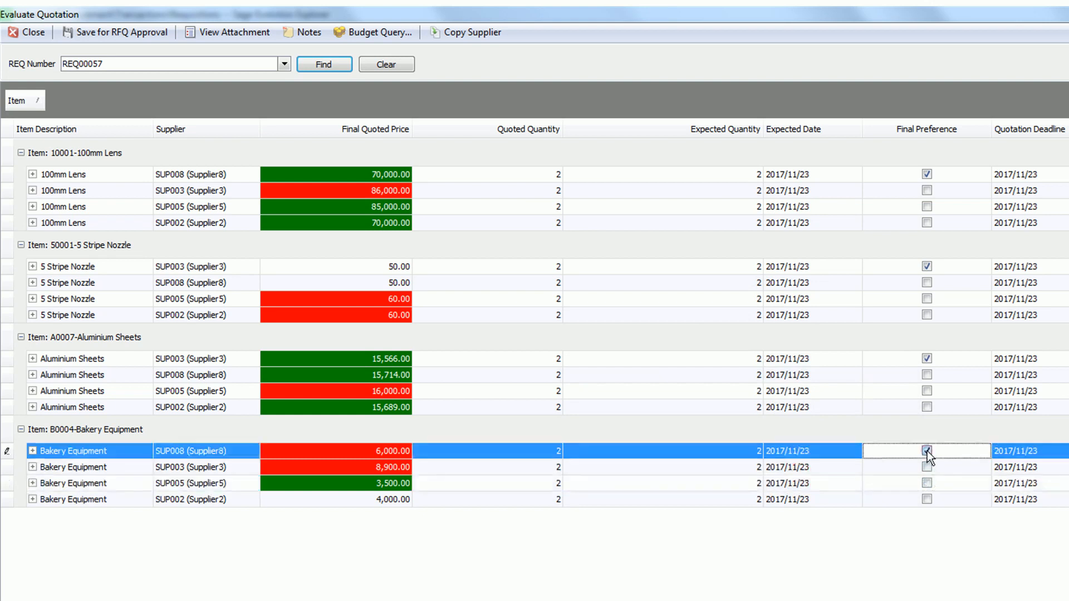
{"action": "left_click", "coordinate": [926, 483]}
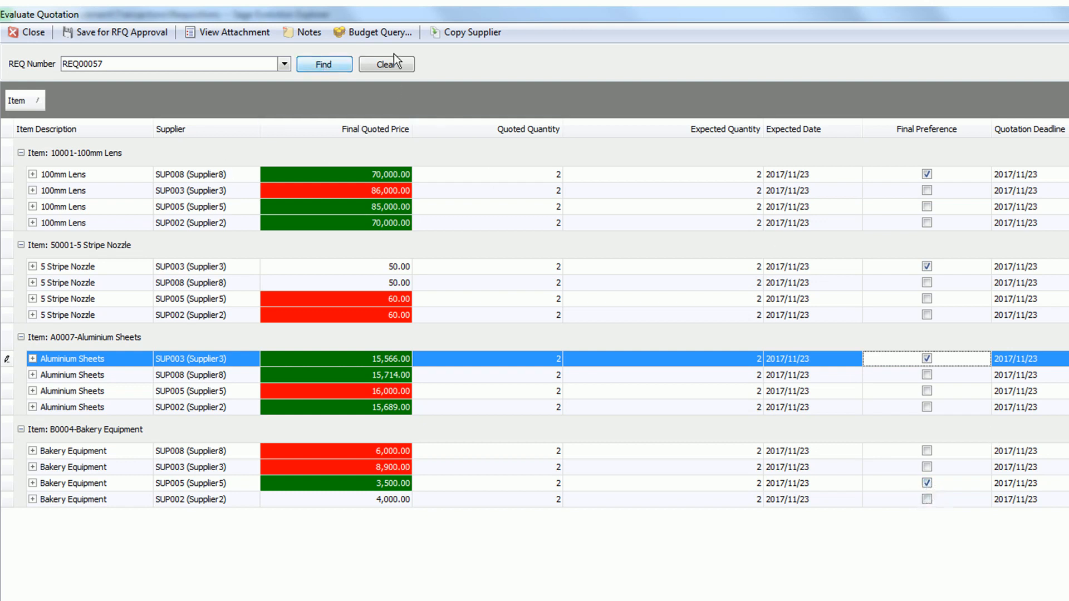
- Submit the evaluated quotations for RFQ approval with Admin as the approval agent
{"action": "left_click", "coordinate": [119, 32]}
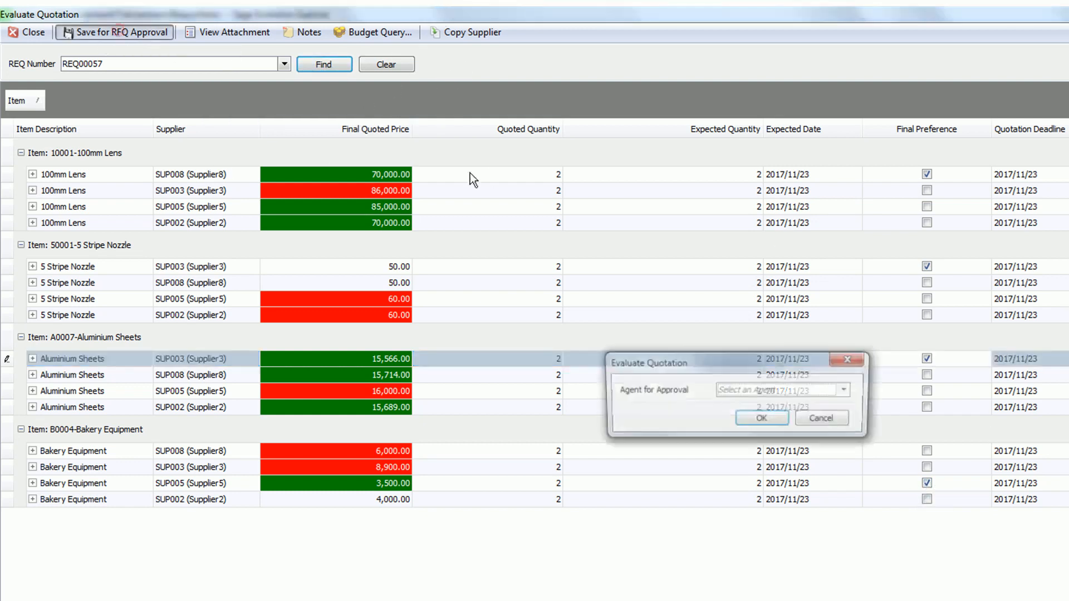
{"action": "left_click", "coordinate": [846, 391]}
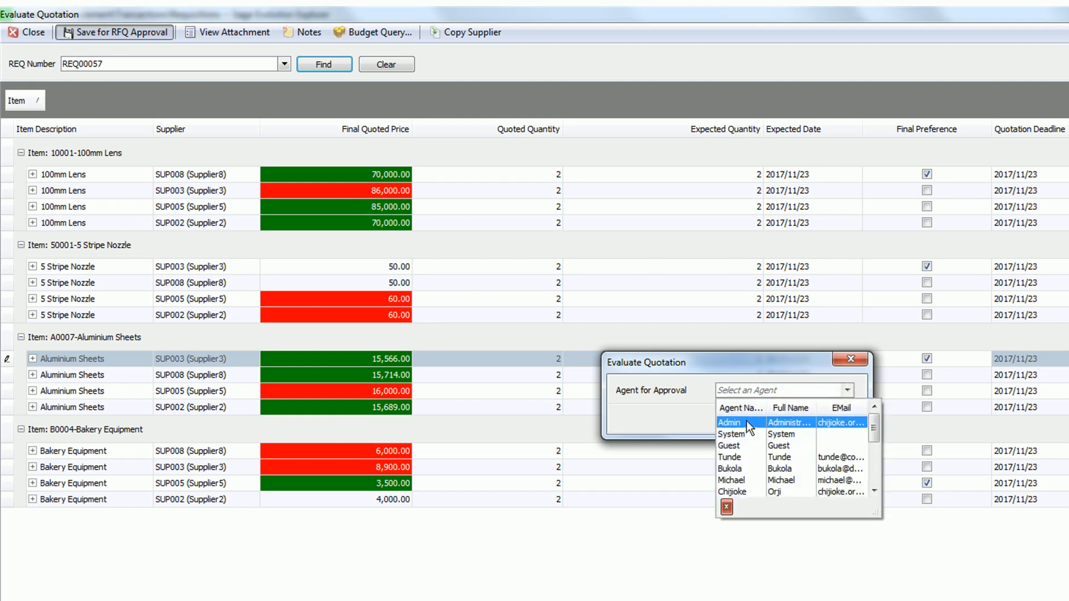
{"action": "left_click", "coordinate": [761, 423]}
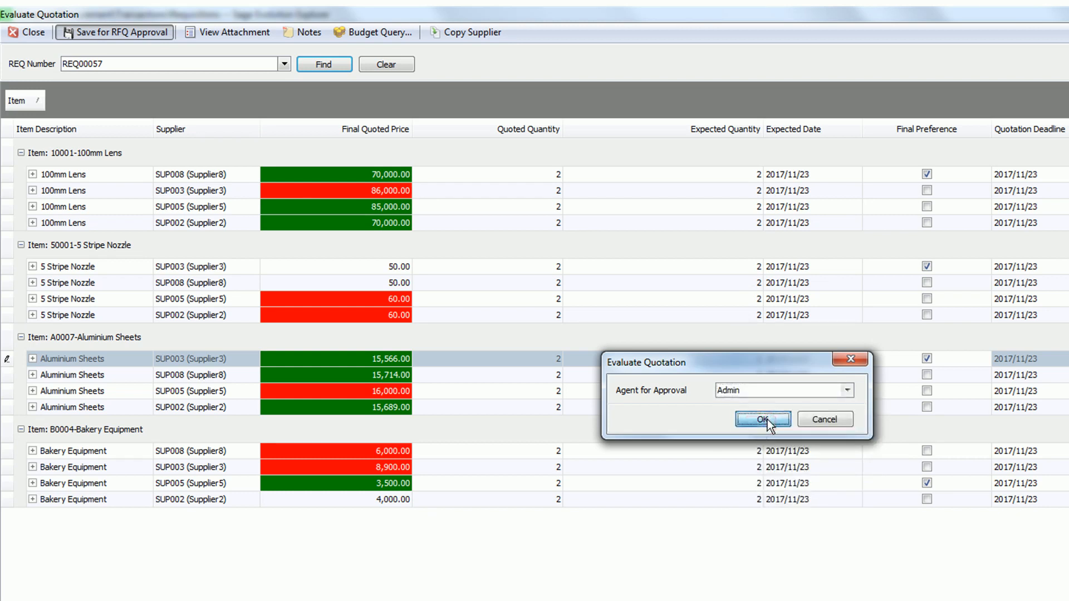
{"action": "left_click", "coordinate": [766, 419]}
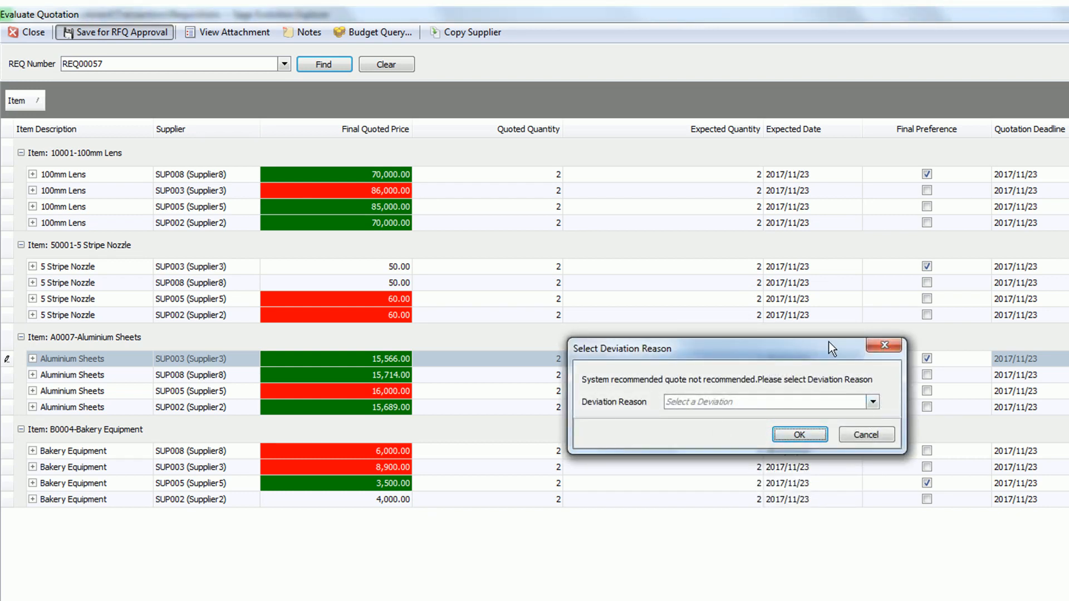
- Give the deviation reason "To ratify any minor breaches of the procurement processes." and confirm it
{"action": "left_click_drag", "start_coordinate": [834, 352], "coordinate": [826, 355]}
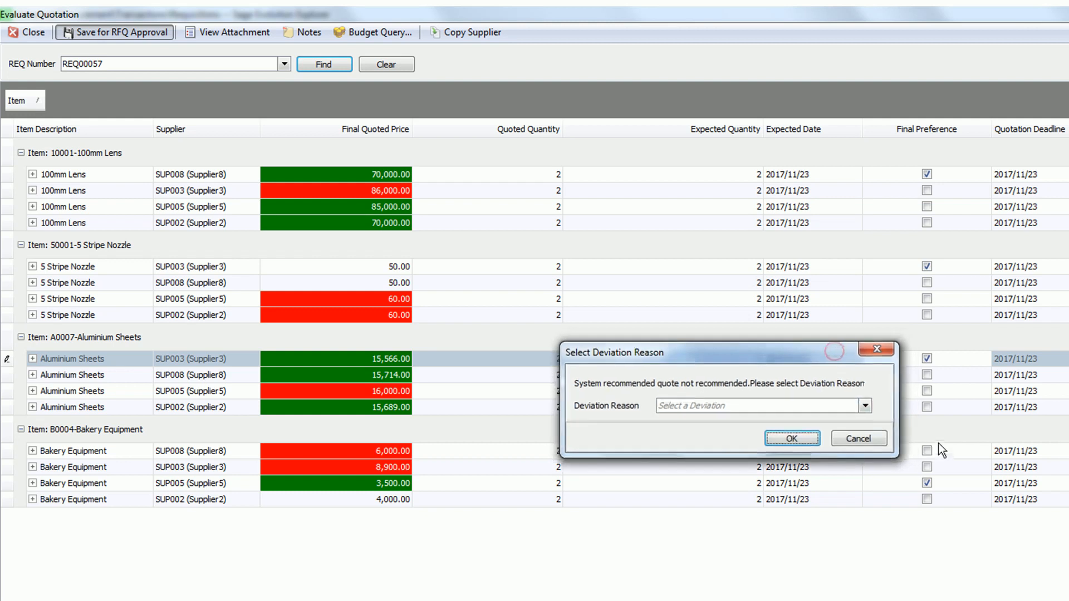
{"action": "left_click", "coordinate": [866, 410]}
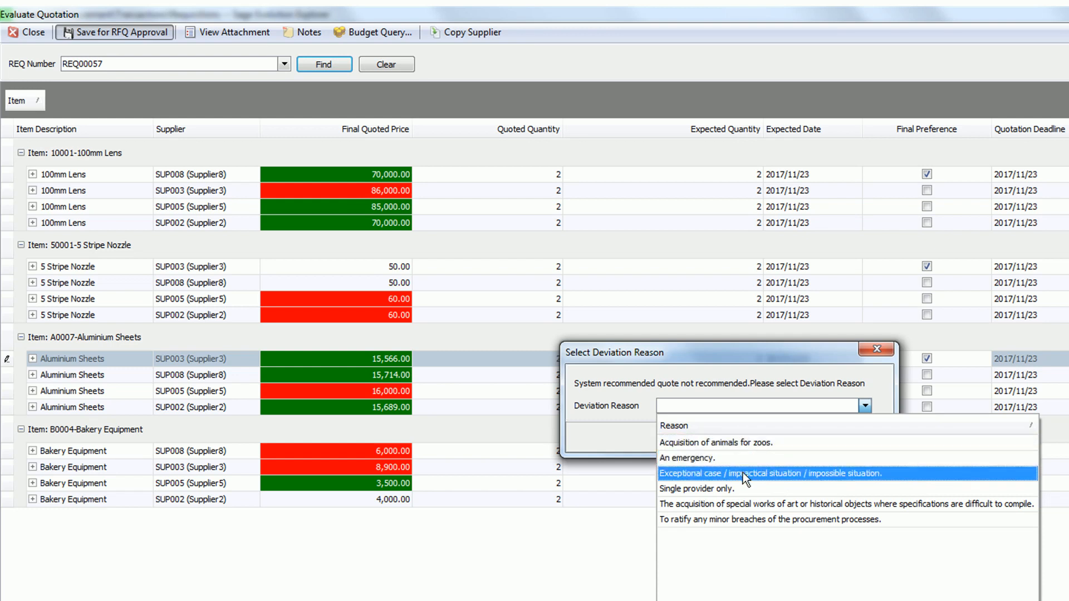
{"action": "left_click", "coordinate": [723, 519]}
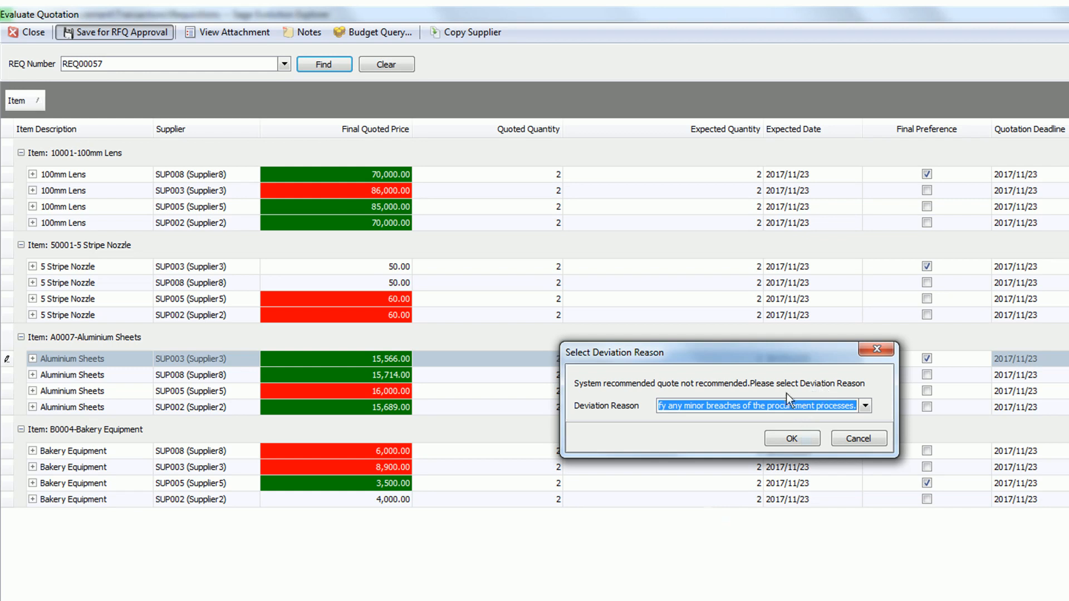
{"action": "left_click", "coordinate": [790, 440]}
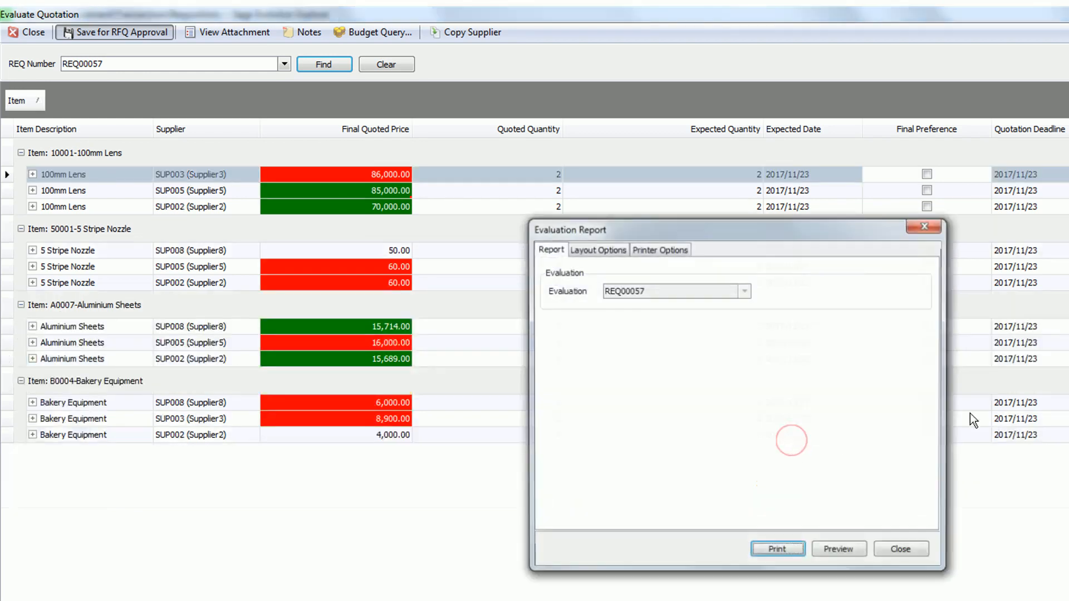
- Preview the Quotation Evaluation report, review each supplier's prices, scores and evaluation status, and close the report
{"action": "left_click", "coordinate": [822, 553]}
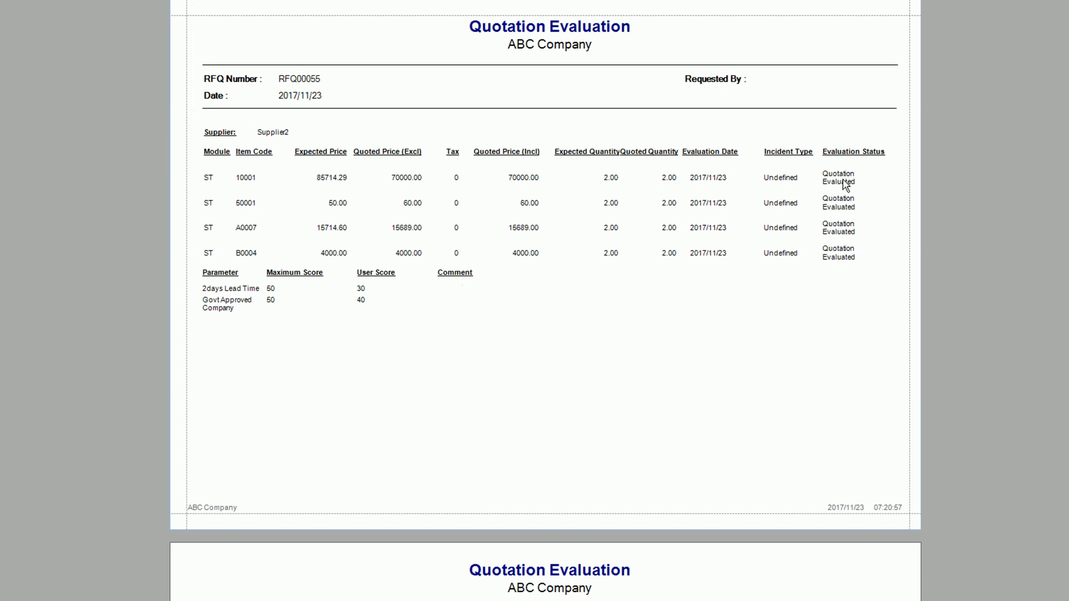
{"action": "scroll", "coordinate": [332, 182], "scroll_direction": "down", "scroll_amount": 8}
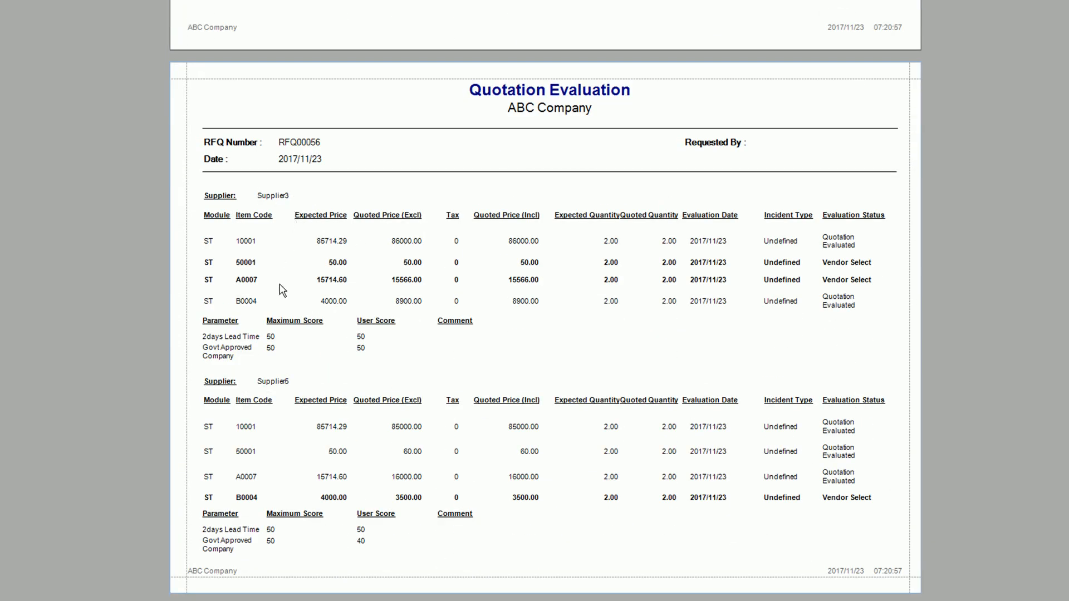
{"action": "scroll", "coordinate": [297, 378], "scroll_direction": "down", "scroll_amount": 2}
{"action": "scroll", "coordinate": [300, 379], "scroll_direction": "down", "scroll_amount": 7}
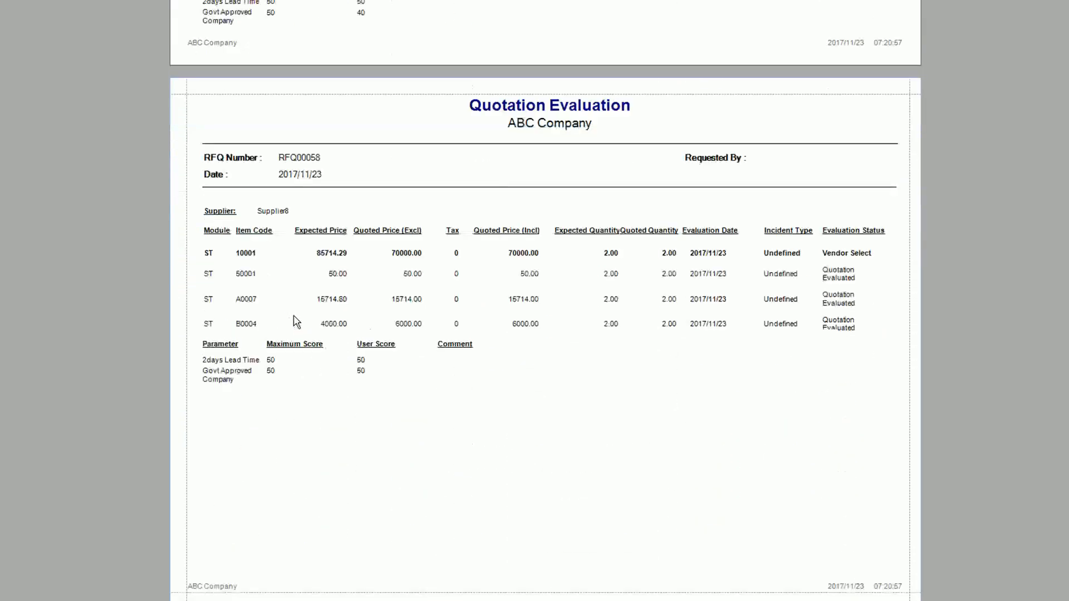
{"action": "scroll", "coordinate": [296, 321], "scroll_direction": "up", "scroll_amount": 3}
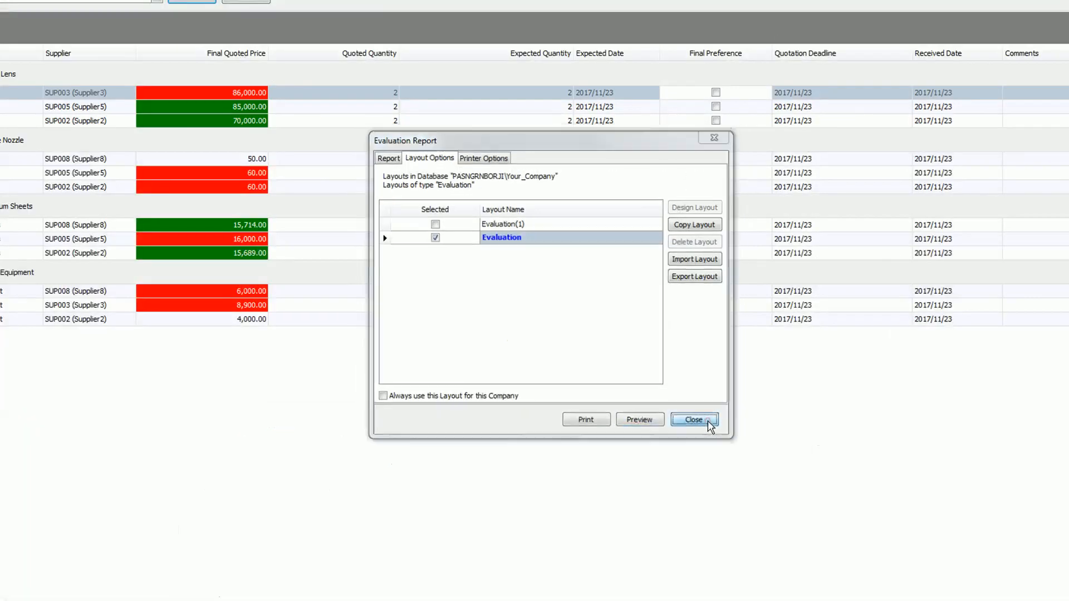
{"action": "left_click", "coordinate": [695, 421]}
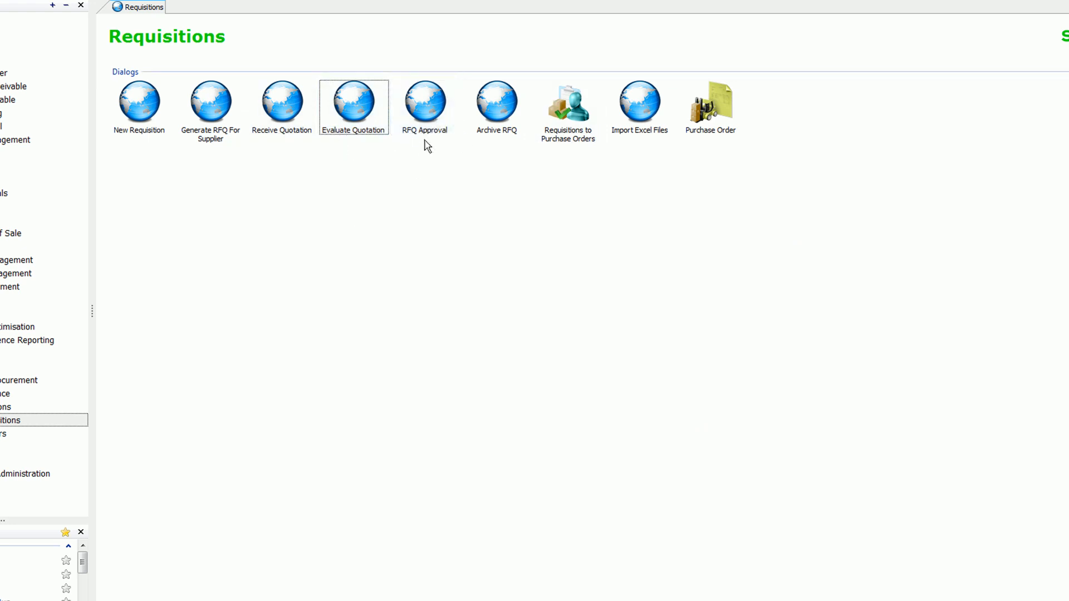
- Open RFQ Approval and select the lines for items 10001 (Supplier8) and 50001 (Supplier3)
{"action": "left_click", "coordinate": [439, 127]}
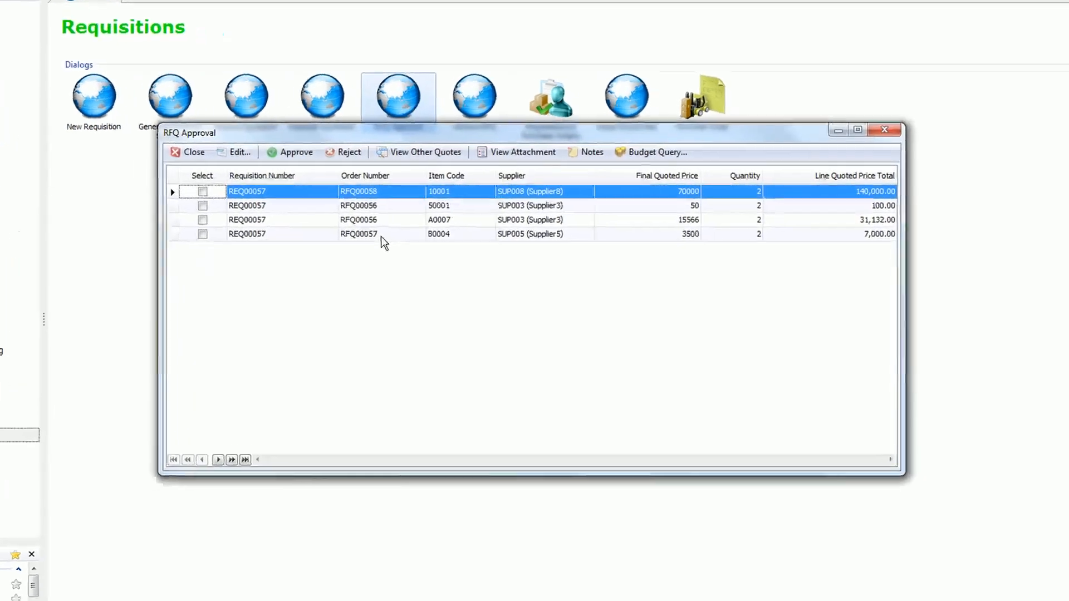
{"action": "left_click", "coordinate": [381, 236]}
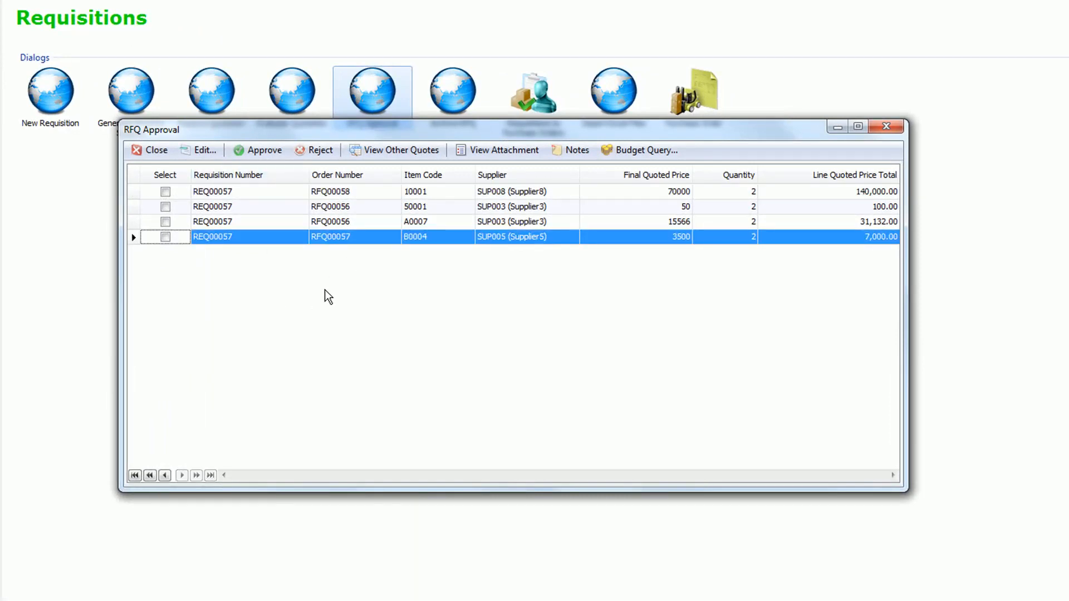
{"action": "left_click", "coordinate": [325, 290]}
{"action": "left_click", "coordinate": [164, 197]}
{"action": "left_click", "coordinate": [166, 208]}
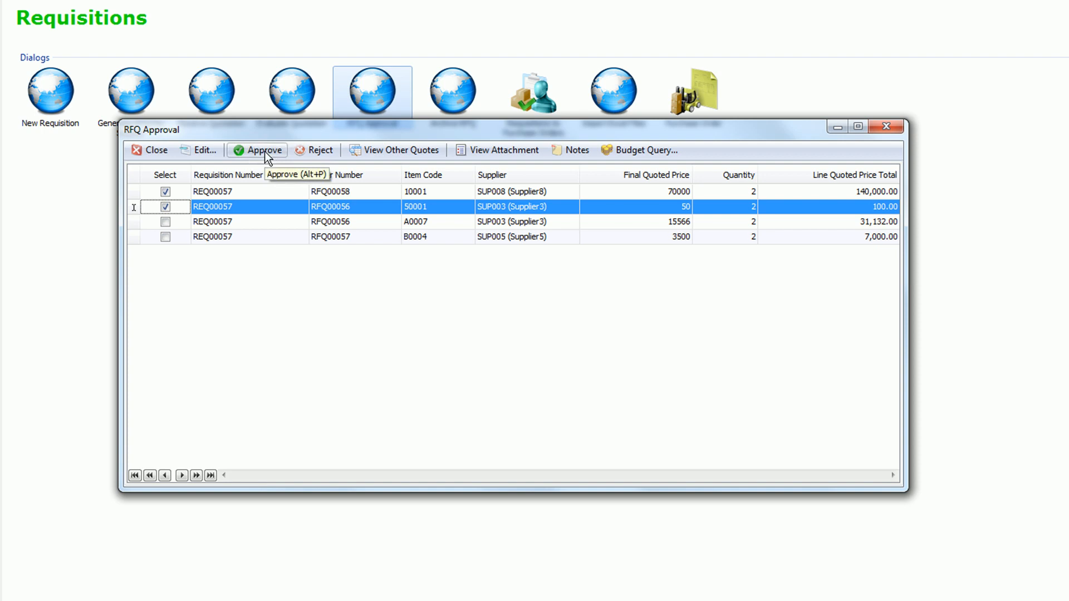
- Examine the other quotes for the 5 Stripe Nozzle, including the parameter scores of Supplier8, Supplier2 and Supplier5
{"action": "left_click", "coordinate": [390, 148]}
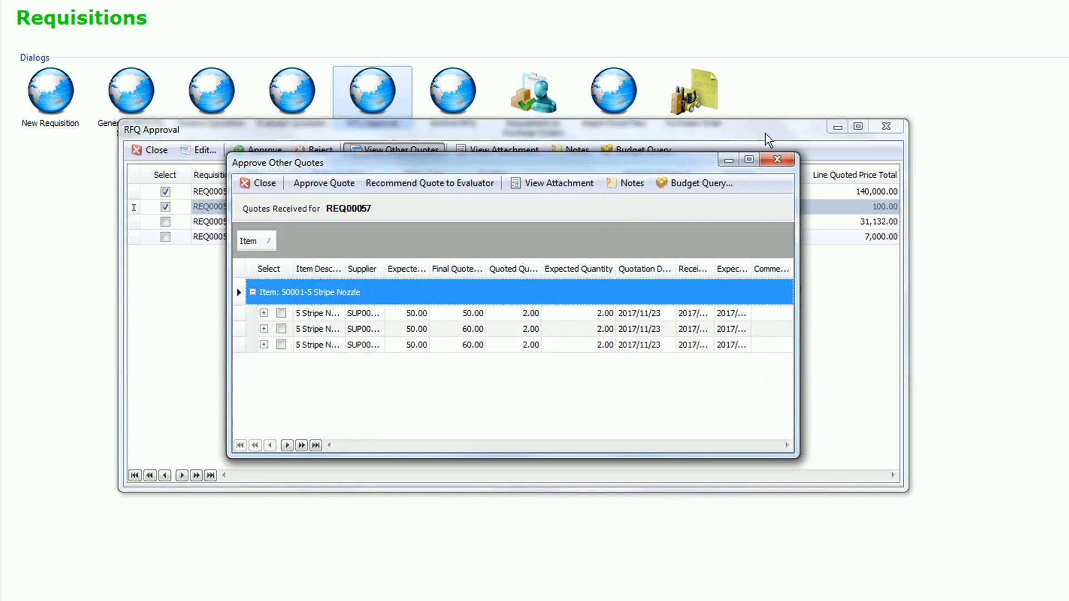
{"action": "left_click", "coordinate": [749, 159]}
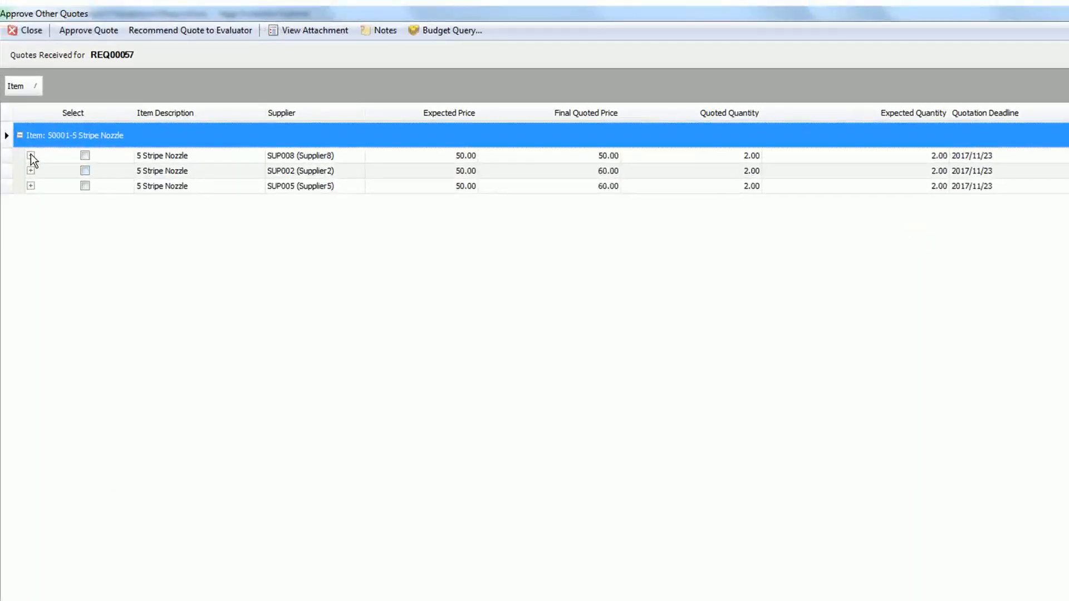
{"action": "left_click", "coordinate": [30, 155]}
{"action": "left_click", "coordinate": [31, 243]}
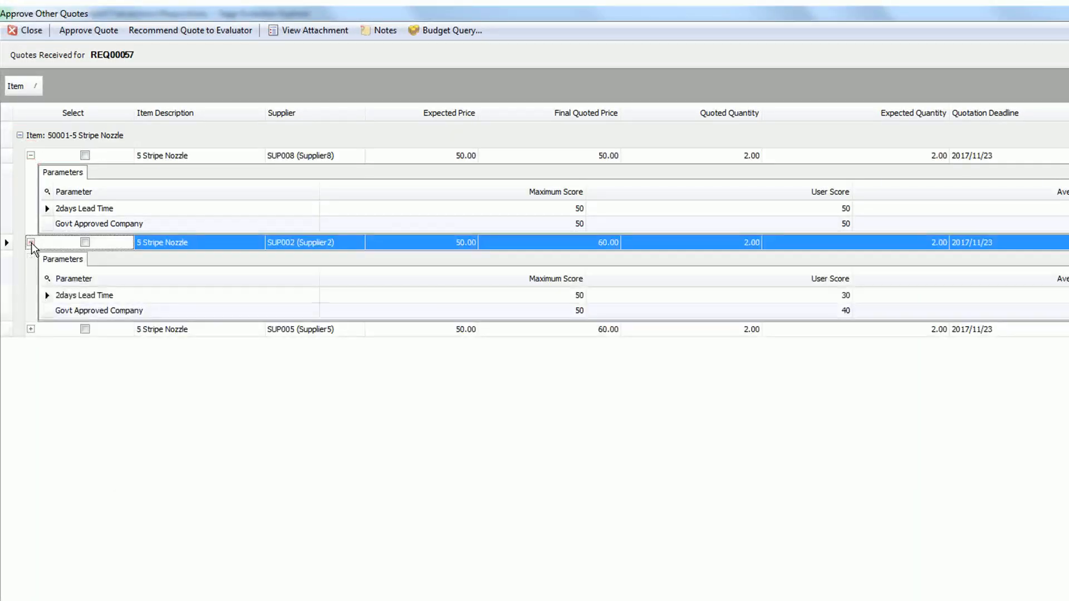
{"action": "left_click", "coordinate": [31, 328]}
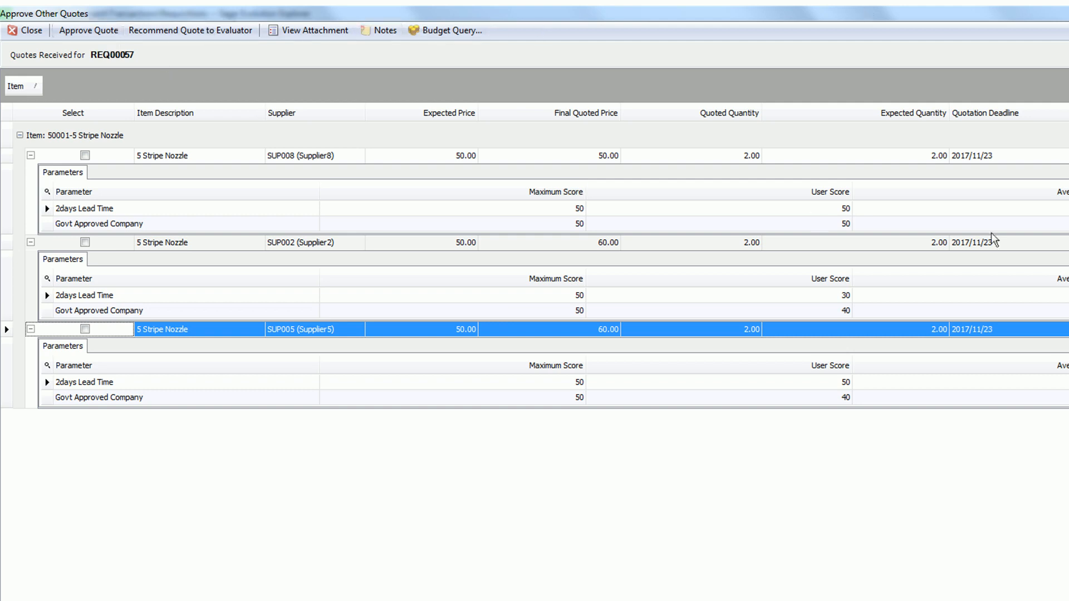
{"action": "left_click", "coordinate": [196, 32]}
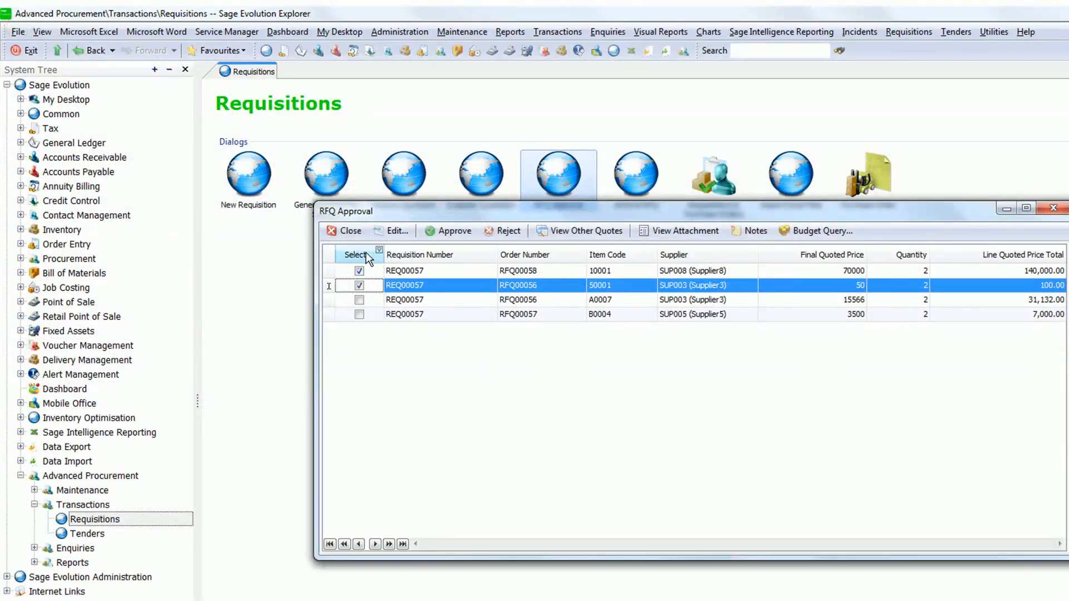
- Approve the two selected RFQ lines for purchase order, confirming the approval
{"action": "left_click", "coordinate": [449, 230]}
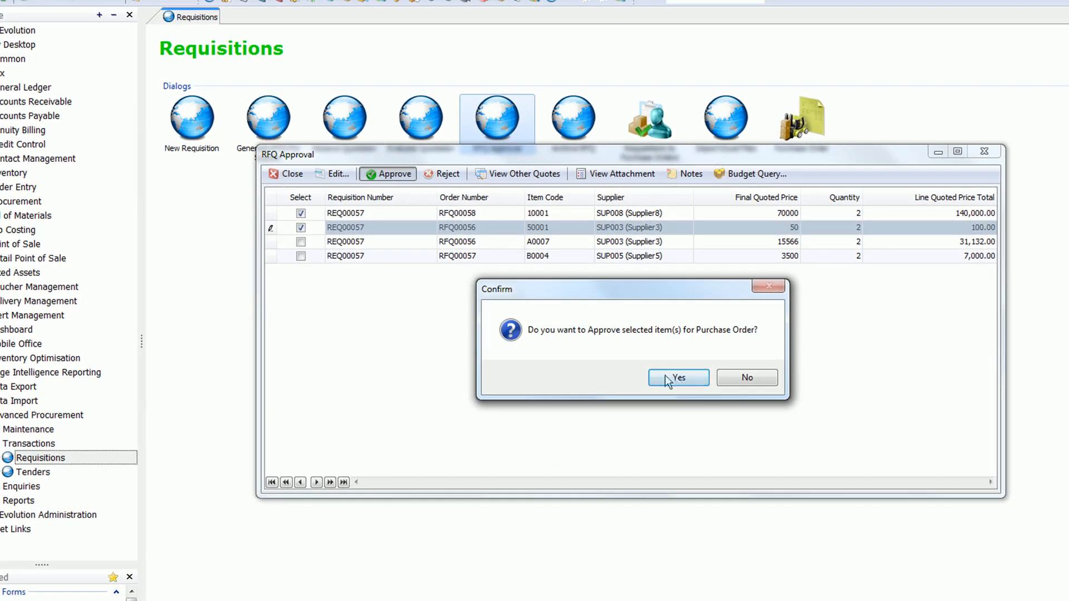
{"action": "left_click", "coordinate": [676, 379]}
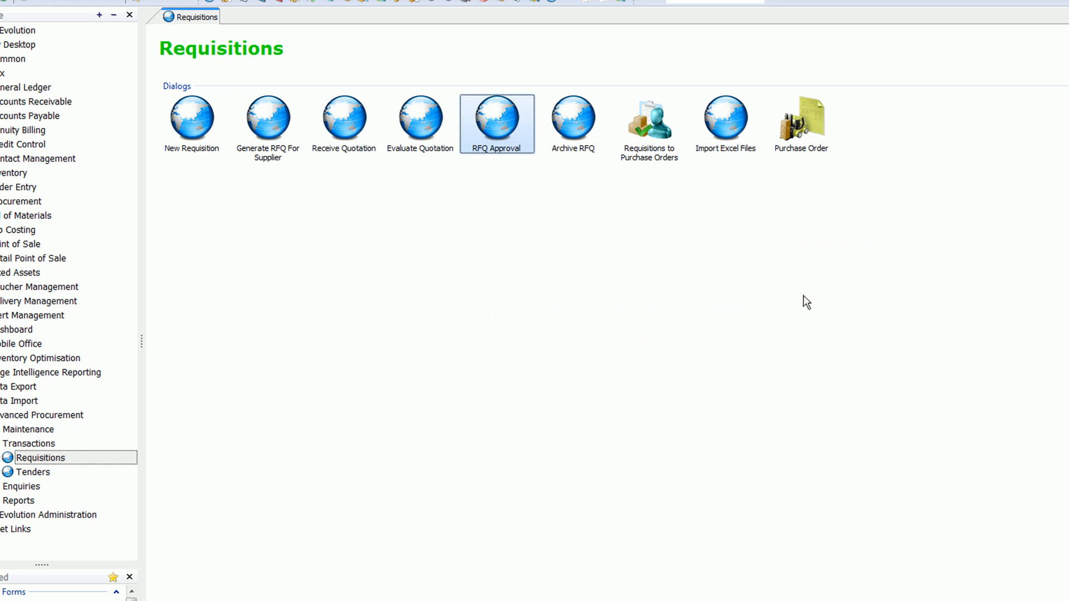
{"action": "left_click", "coordinate": [835, 308]}
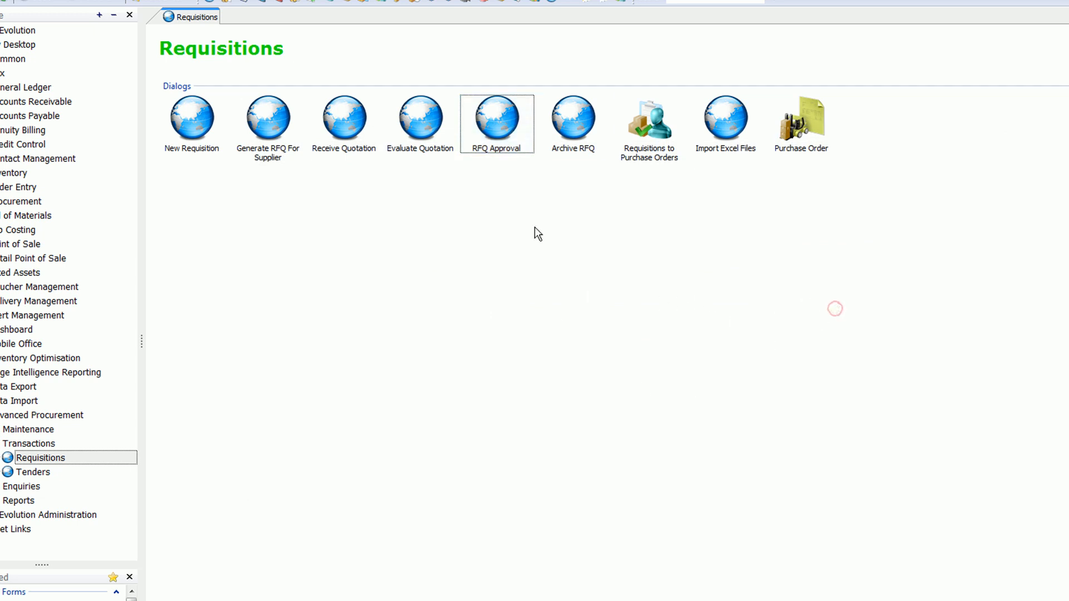
- Load the approved requisition's lines in Requisitions to Purchase Orders and maximize the window
{"action": "double_click", "coordinate": [646, 147]}
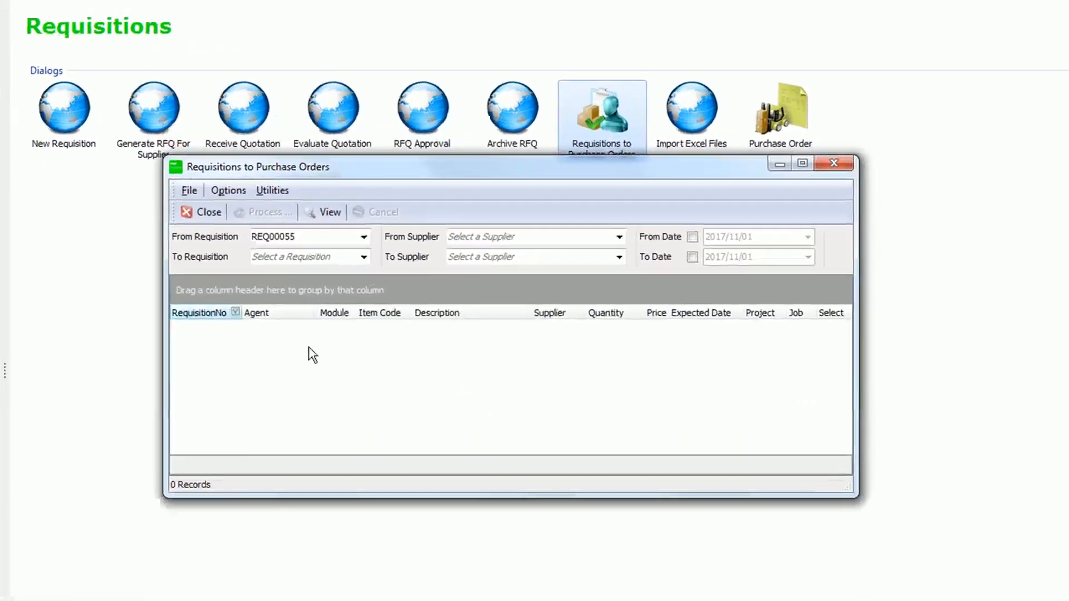
{"action": "left_click", "coordinate": [358, 237]}
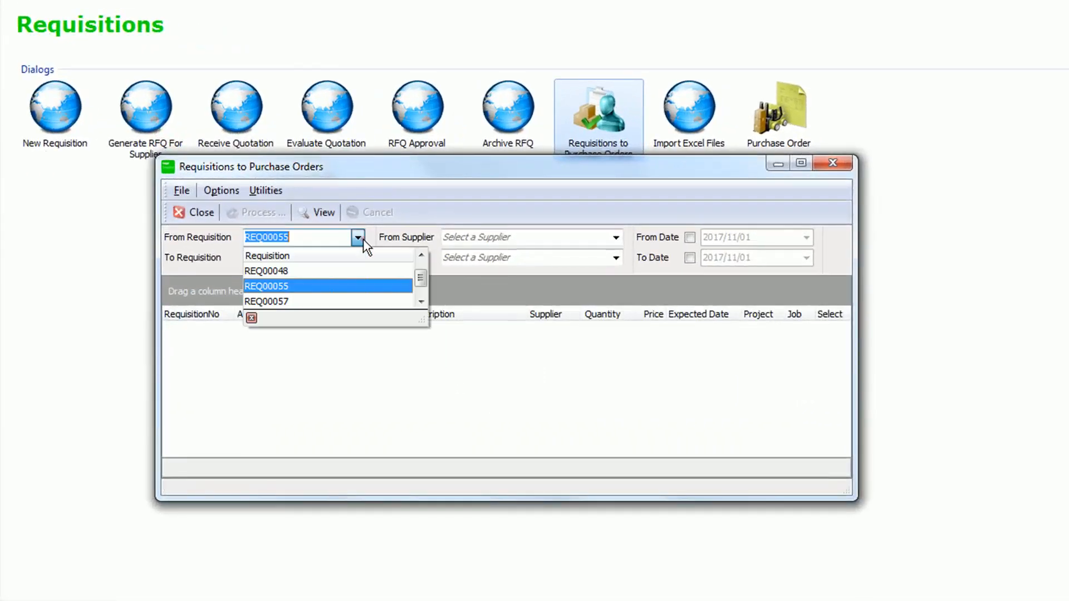
{"action": "left_click", "coordinate": [312, 301]}
{"action": "left_click", "coordinate": [313, 209]}
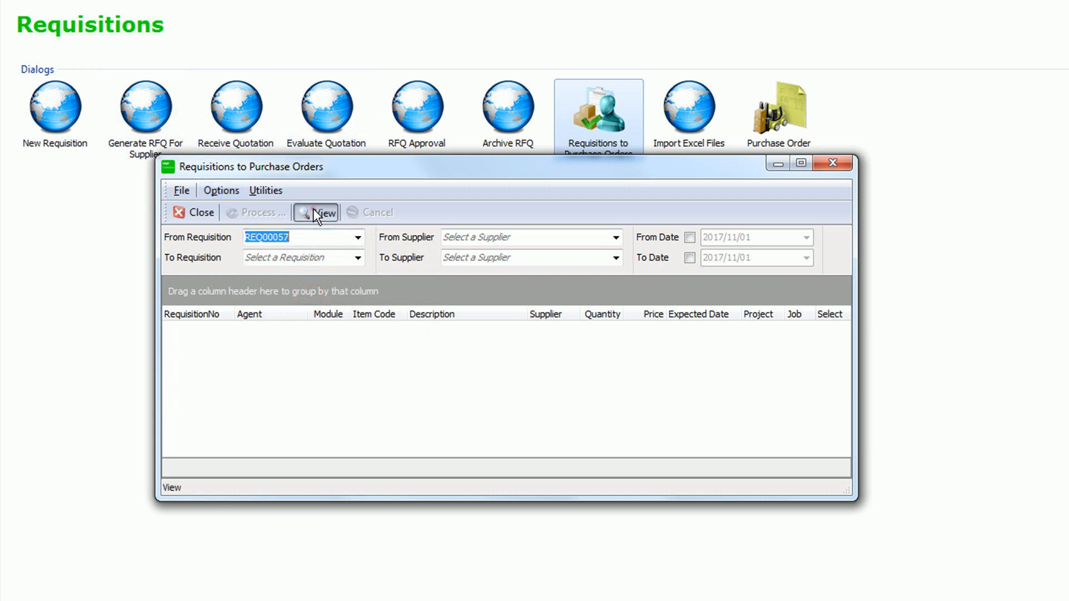
{"action": "left_click", "coordinate": [801, 163]}
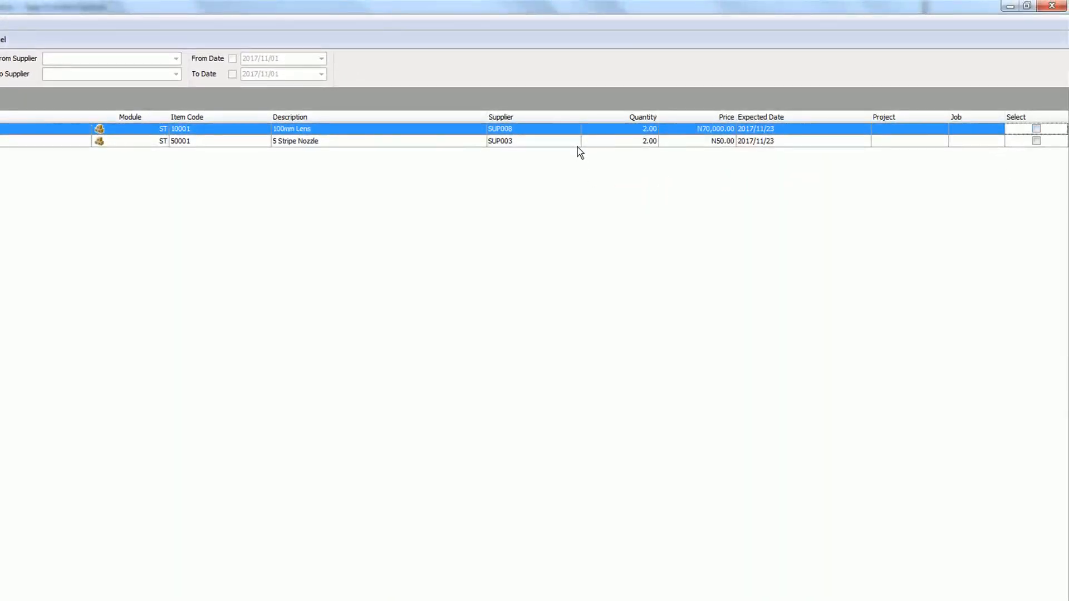
- Select the 5 Stripe Nozzle line from SUP003 and process it for order placement
{"action": "left_click", "coordinate": [720, 141]}
{"action": "left_click", "coordinate": [712, 131]}
{"action": "left_click", "coordinate": [715, 142]}
{"action": "left_click", "coordinate": [718, 133]}
{"action": "left_click", "coordinate": [714, 142]}
{"action": "left_click", "coordinate": [721, 132]}
{"action": "left_click", "coordinate": [1035, 141]}
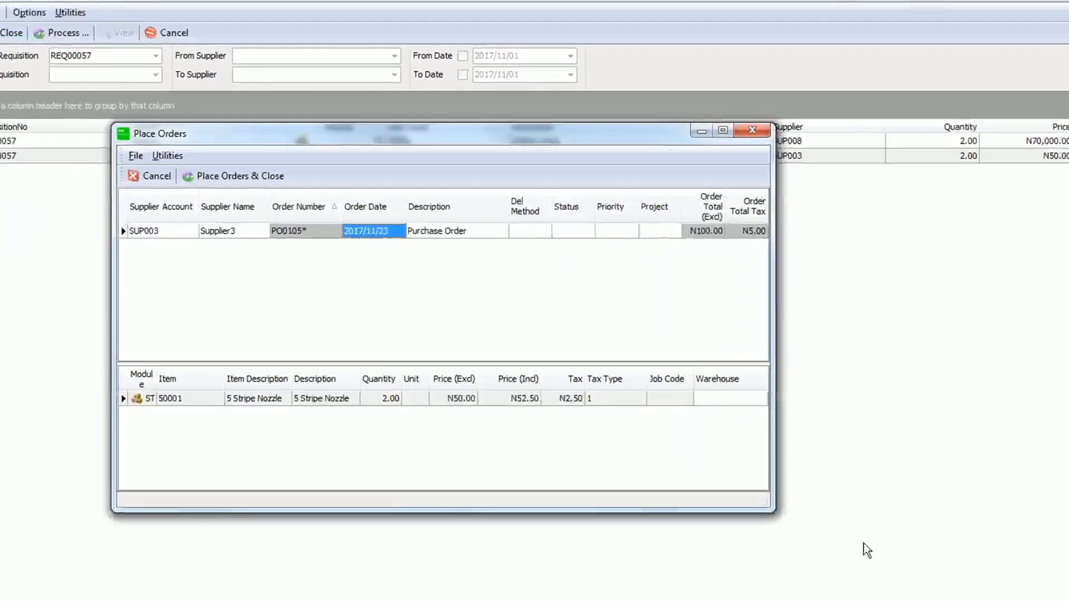
- Set the warehouse of the 5 Stripe Nozzle order line to Mstr (Master Warehouse)
{"action": "left_click", "coordinate": [732, 401]}
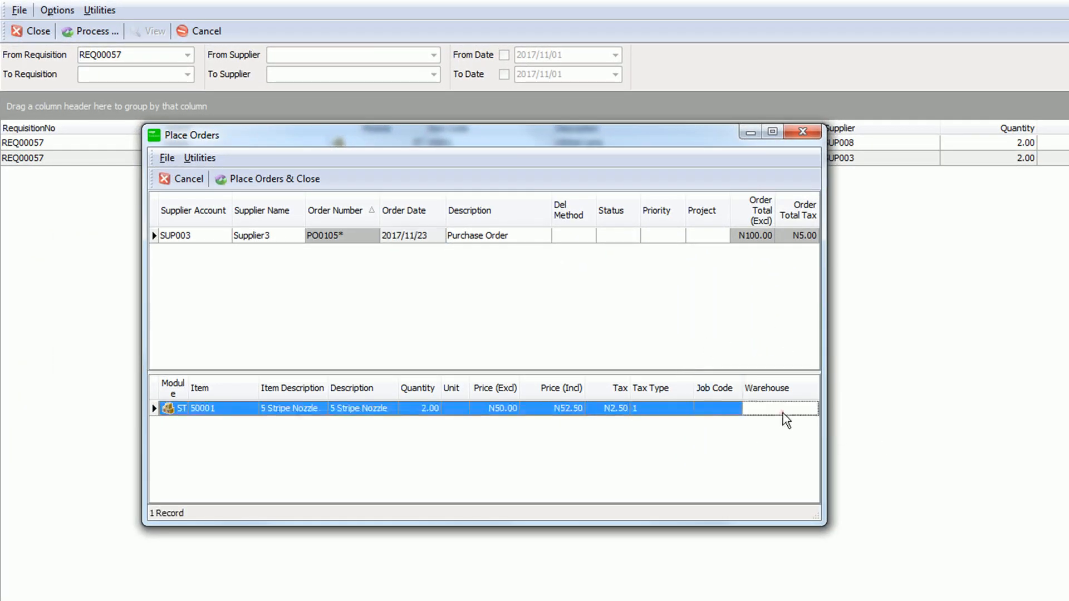
{"action": "left_click", "coordinate": [811, 409]}
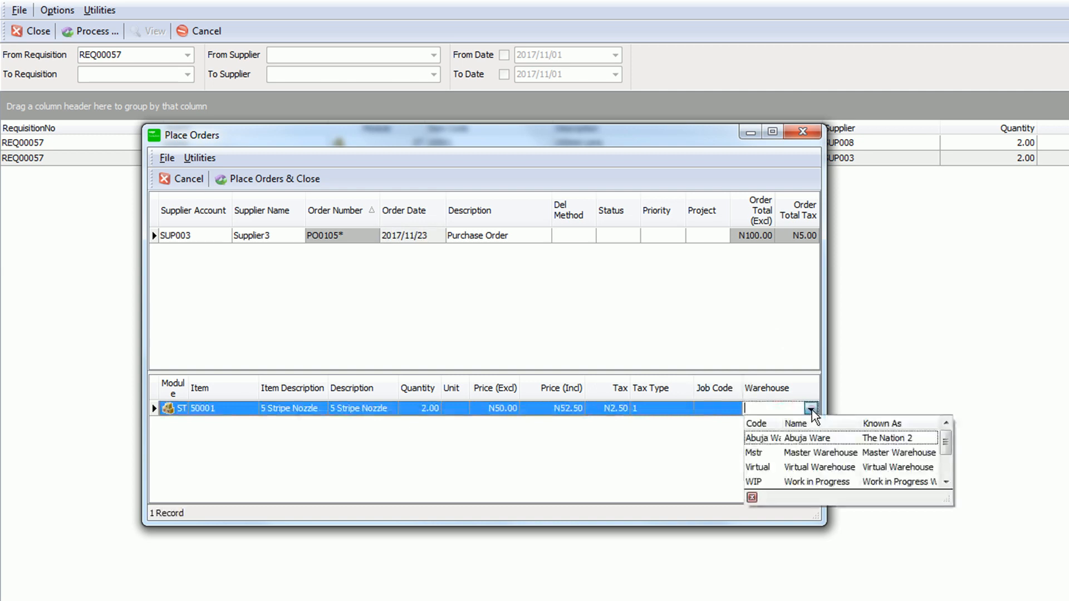
{"action": "left_click", "coordinate": [836, 451]}
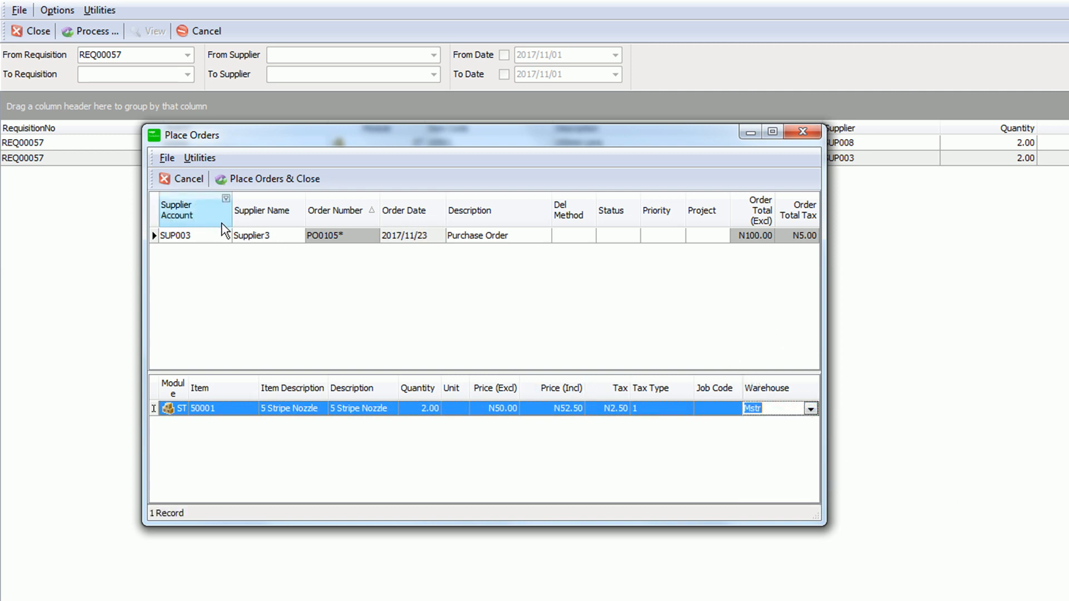
- Check the delivery method, status, priority and project options available for the SUP003 order
{"action": "left_click", "coordinate": [582, 236]}
{"action": "left_click", "coordinate": [588, 236]}
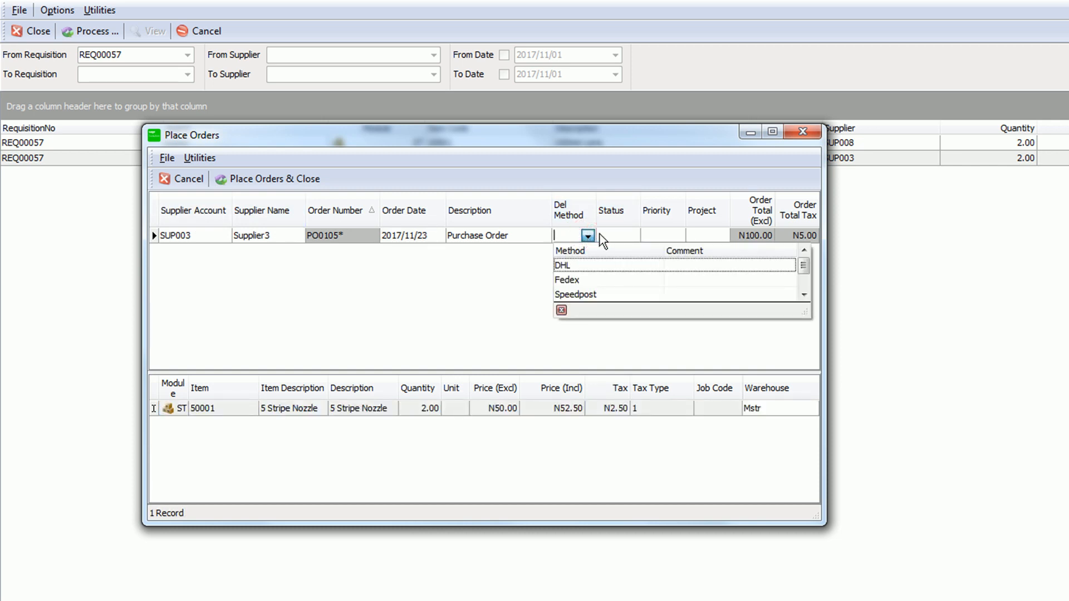
{"action": "left_click", "coordinate": [609, 234]}
{"action": "left_click", "coordinate": [652, 239]}
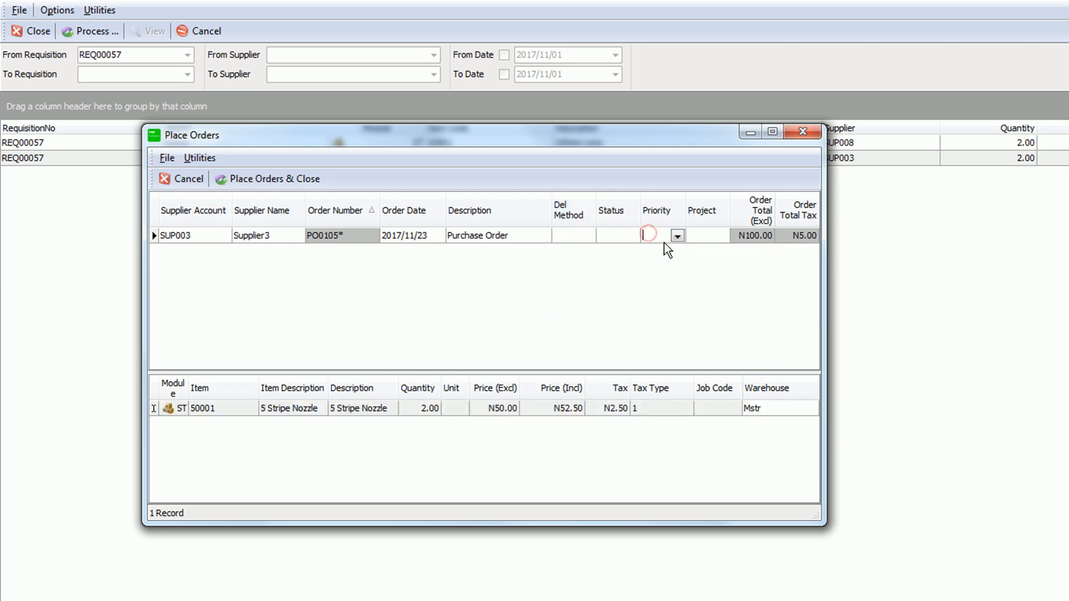
{"action": "left_click", "coordinate": [703, 234]}
{"action": "left_click", "coordinate": [722, 236]}
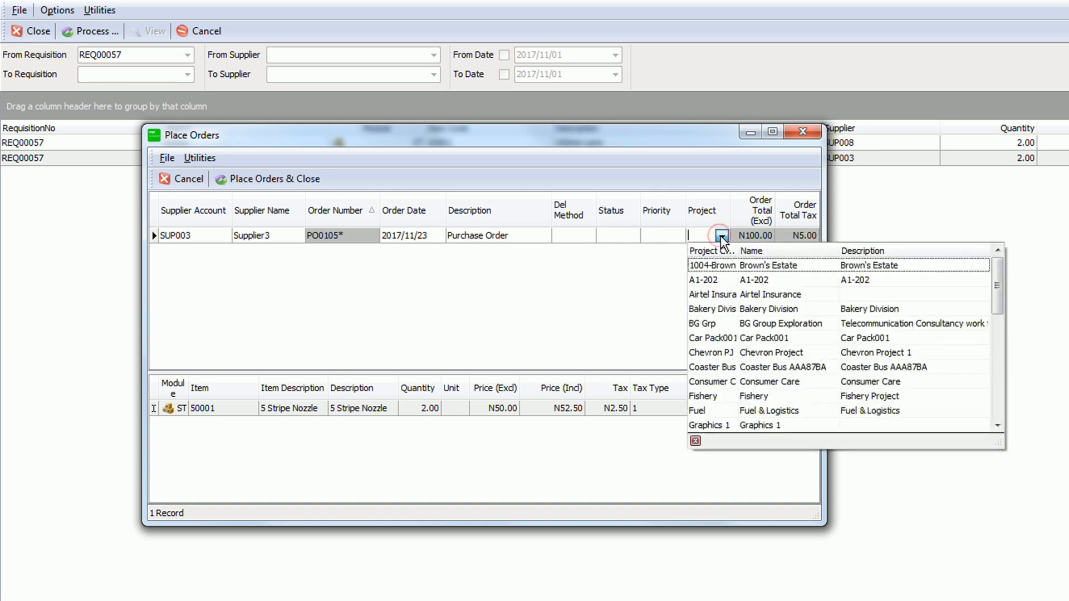
{"action": "left_click", "coordinate": [629, 286]}
- Place the SUP003 order for the 5 Stripe Nozzle and confirm the placement
{"action": "left_click", "coordinate": [289, 180]}
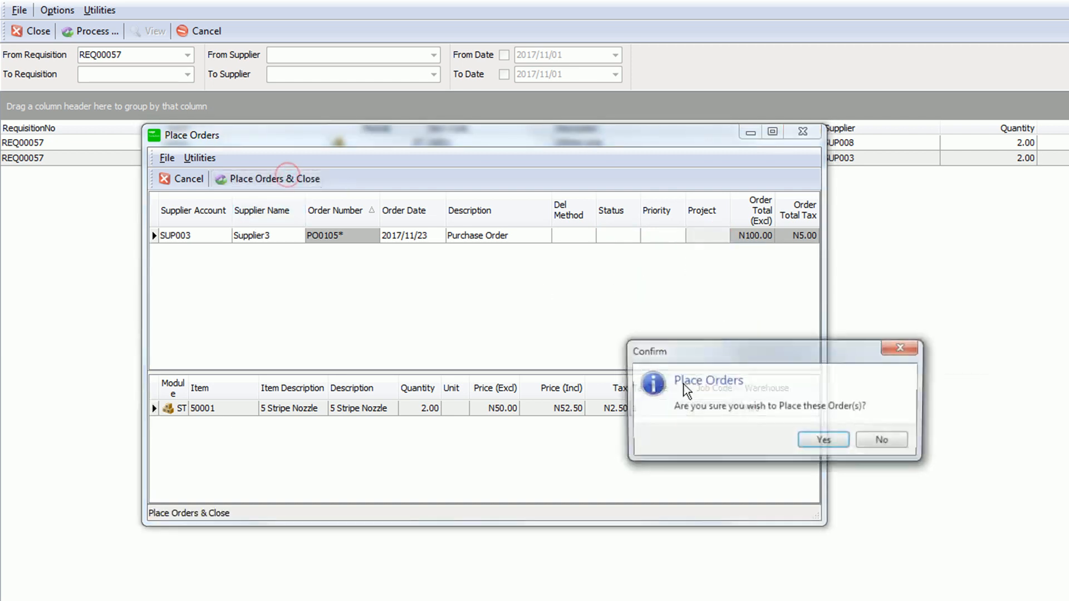
{"action": "left_click", "coordinate": [830, 441]}
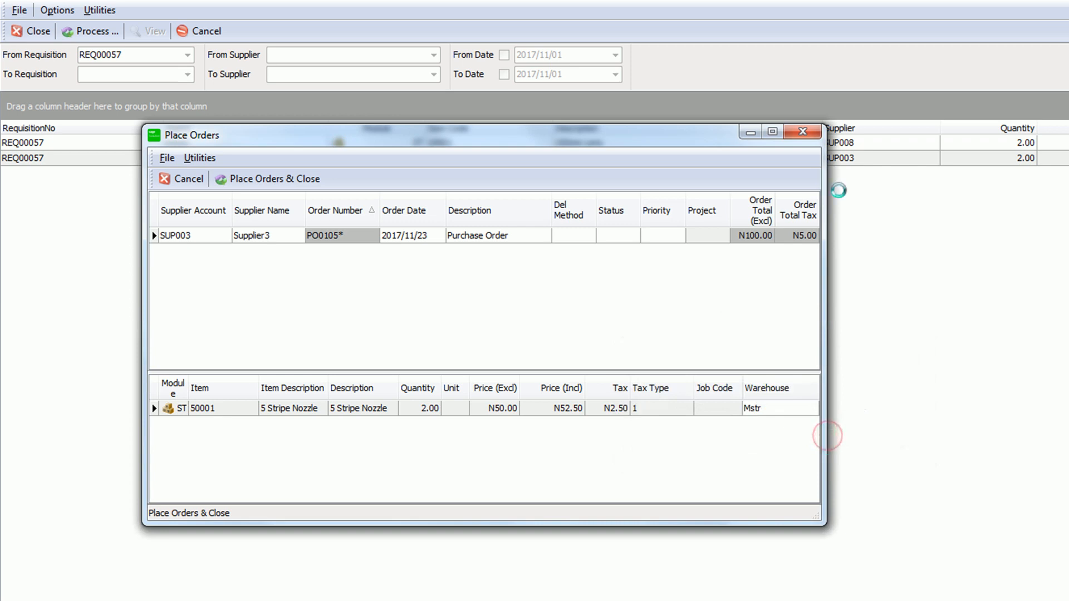
{"action": "left_click", "coordinate": [886, 442]}
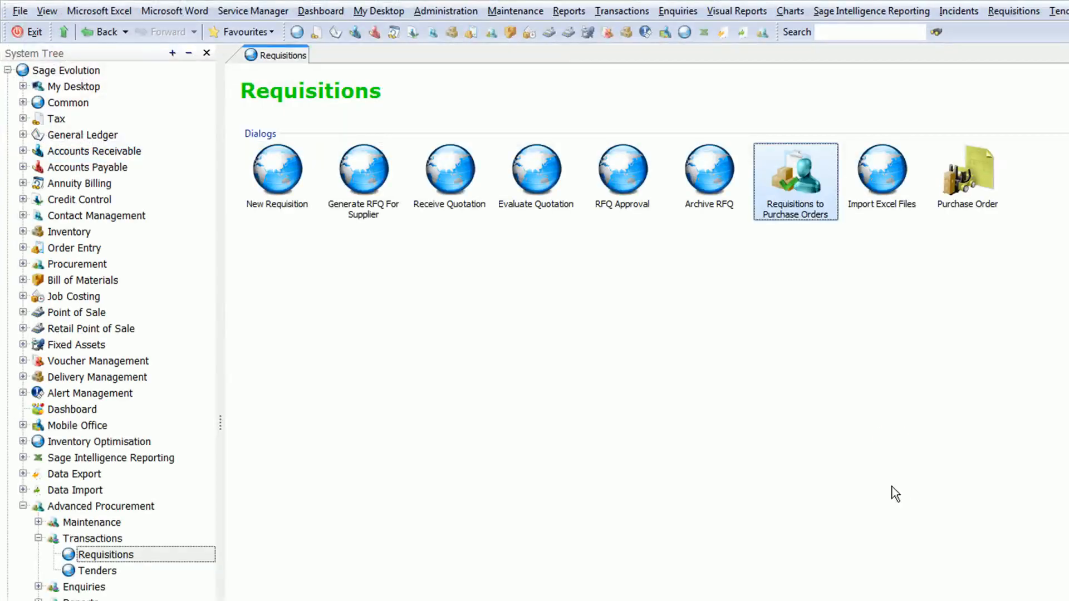
- In Purchase Order, find orders of status All with transaction date 2017/11/23 and open the unprocessed one
{"action": "left_click", "coordinate": [963, 194]}
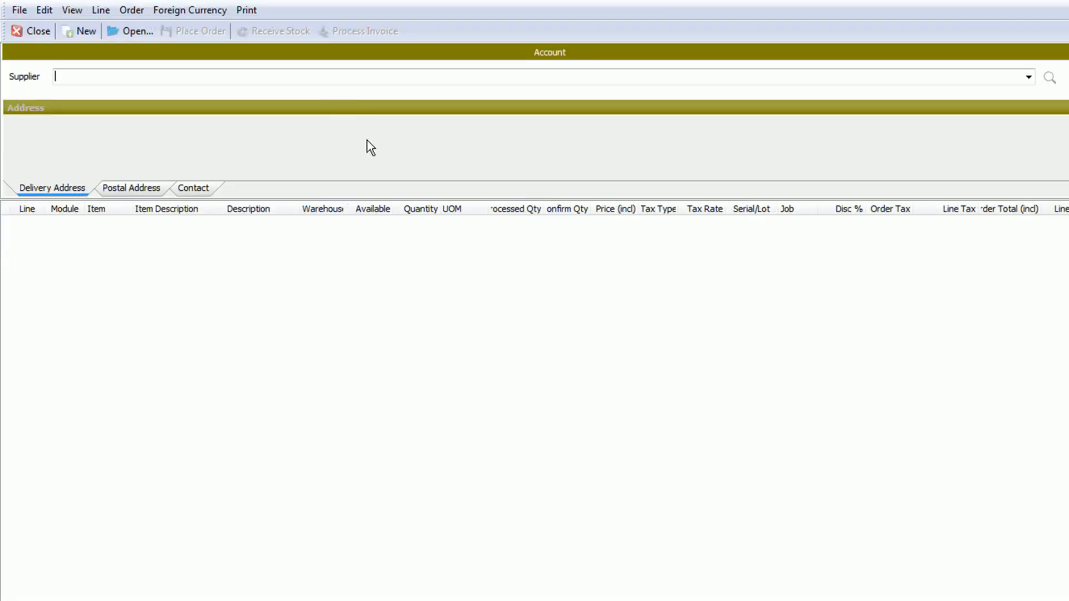
{"action": "left_click", "coordinate": [129, 33]}
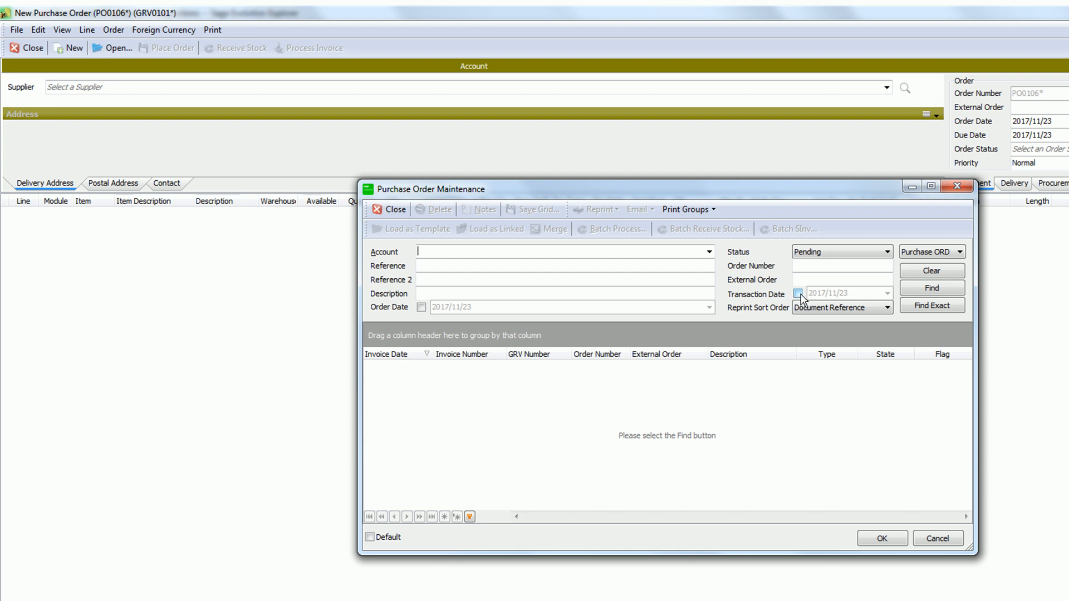
{"action": "left_click", "coordinate": [798, 293]}
{"action": "left_click", "coordinate": [931, 288]}
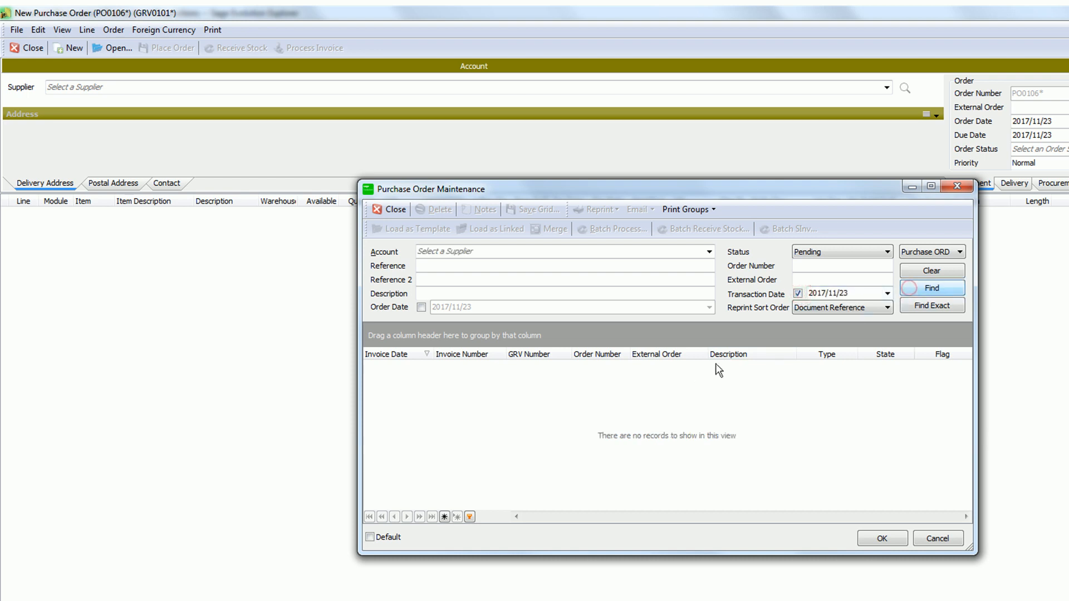
{"action": "left_click", "coordinate": [885, 251]}
{"action": "left_click", "coordinate": [831, 266]}
{"action": "left_click", "coordinate": [921, 289]}
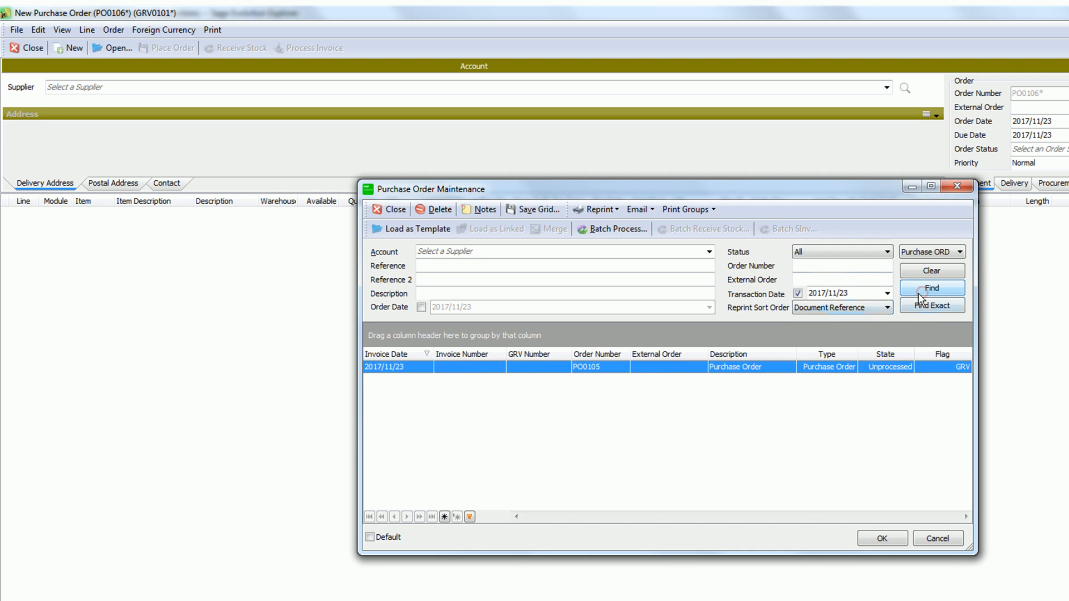
{"action": "double_click", "coordinate": [640, 366]}
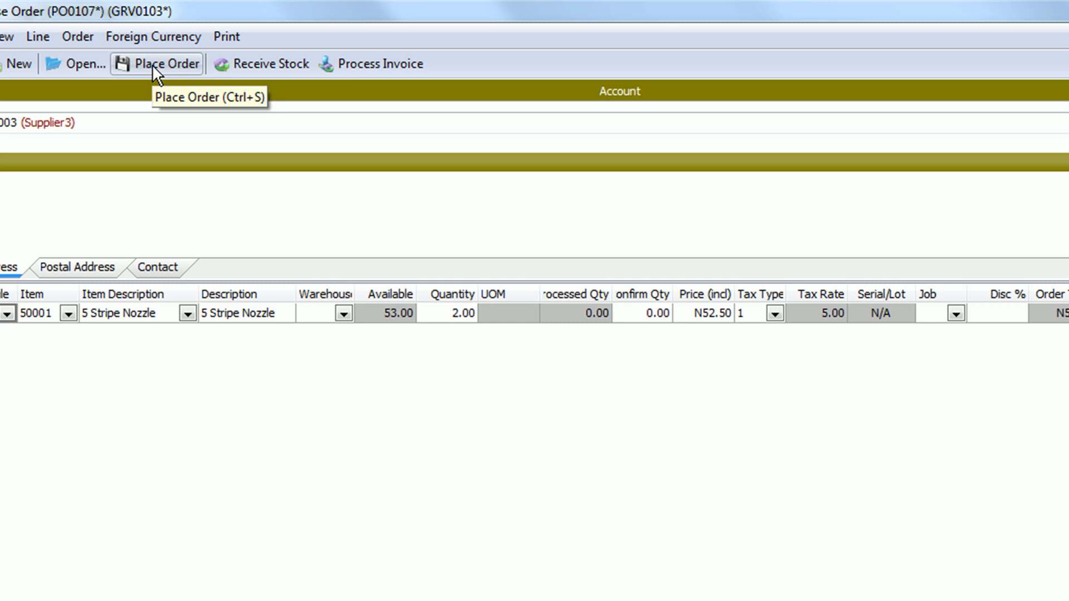
- Set the 5 Stripe Nozzle line's warehouse to Mstr (Master Warehouse) and place the purchase order
{"action": "left_click", "coordinate": [342, 315]}
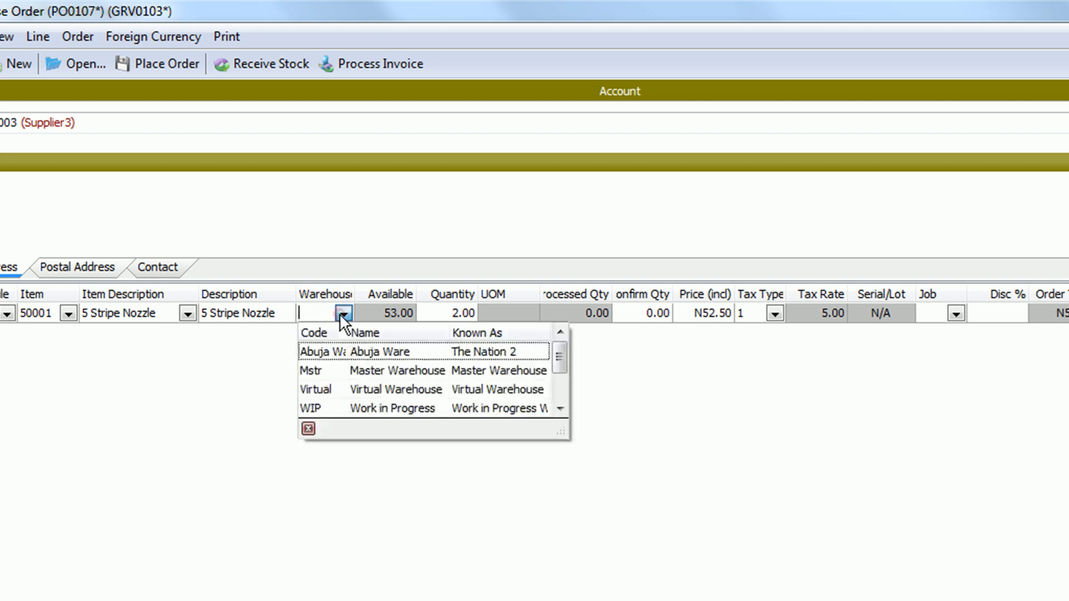
{"action": "left_click", "coordinate": [415, 368]}
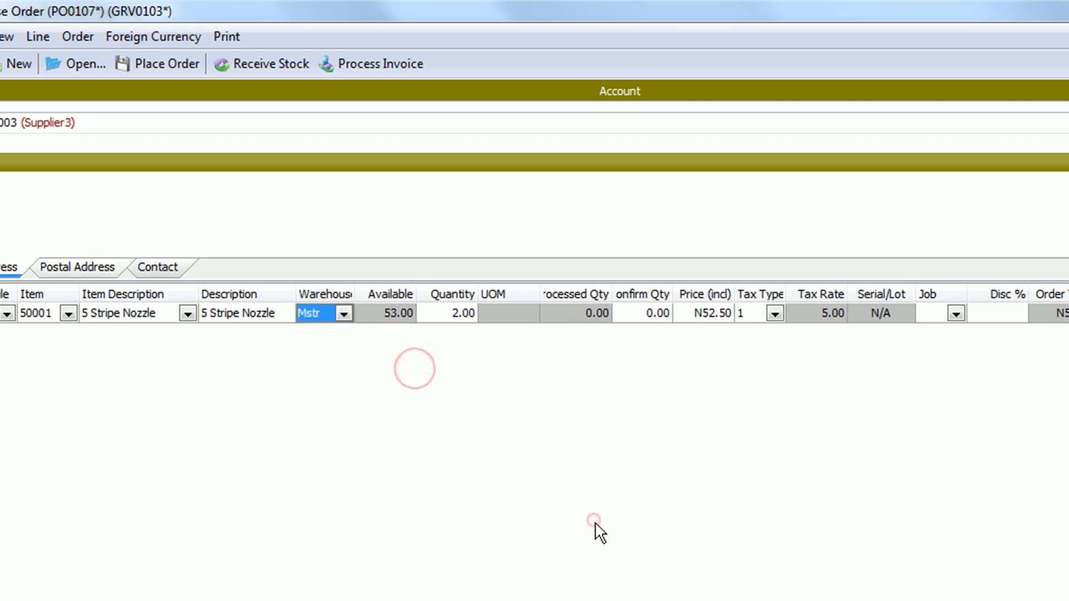
{"action": "left_click", "coordinate": [160, 62]}
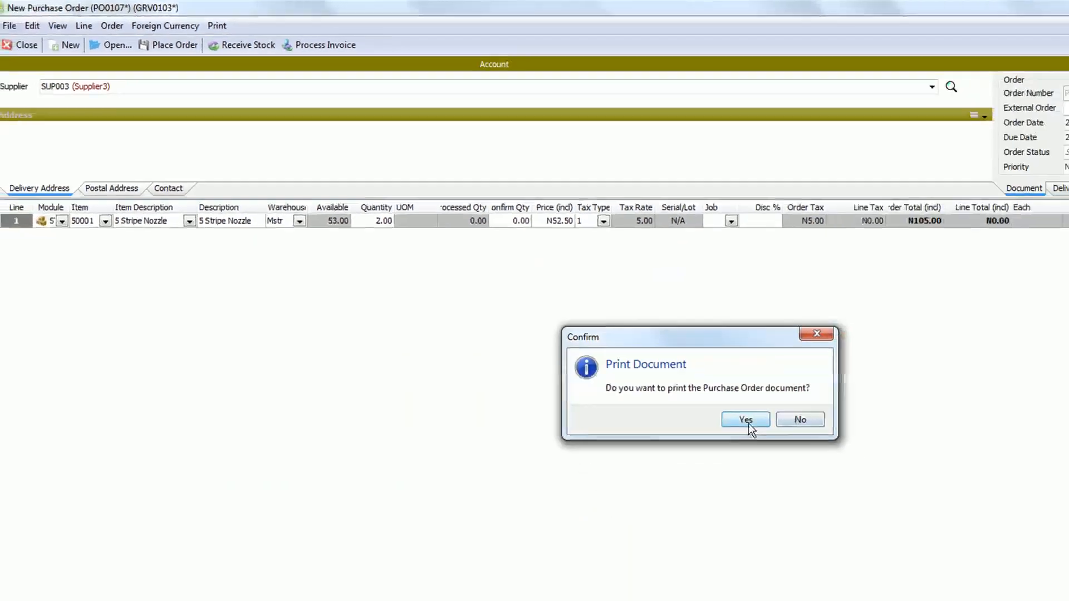
- Preview the Purchase Order document, close the preview and reopen the placed order for editing
{"action": "left_click", "coordinate": [977, 594]}
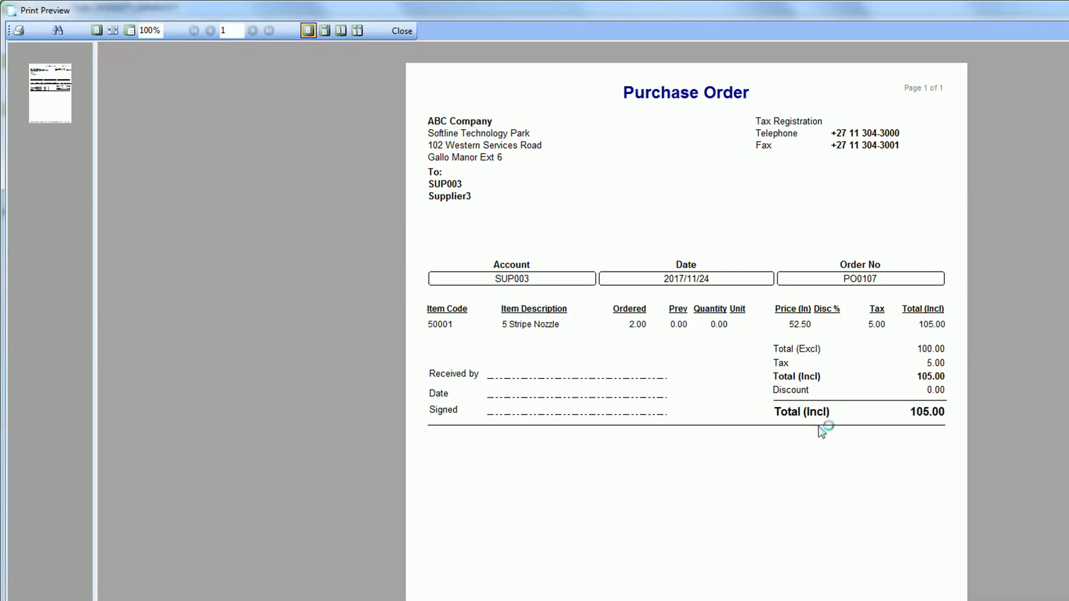
{"action": "left_click", "coordinate": [401, 31]}
{"action": "left_click", "coordinate": [673, 353]}
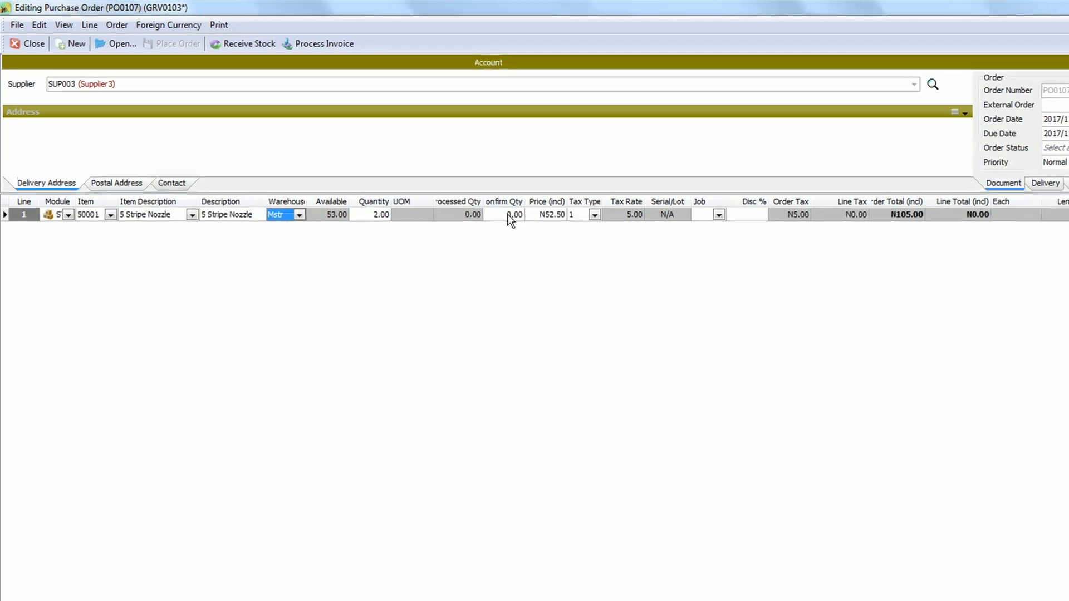
- Set the confirmed quantity of the 5 Stripe Nozzle line to 2
{"action": "left_click", "coordinate": [534, 226]}
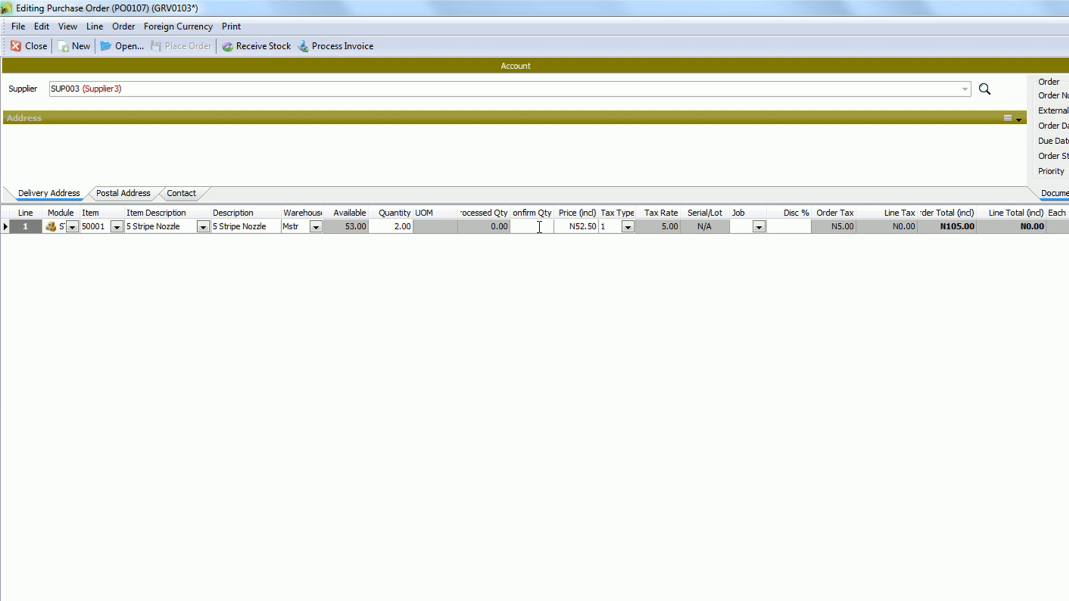
{"action": "type", "text": "2"}
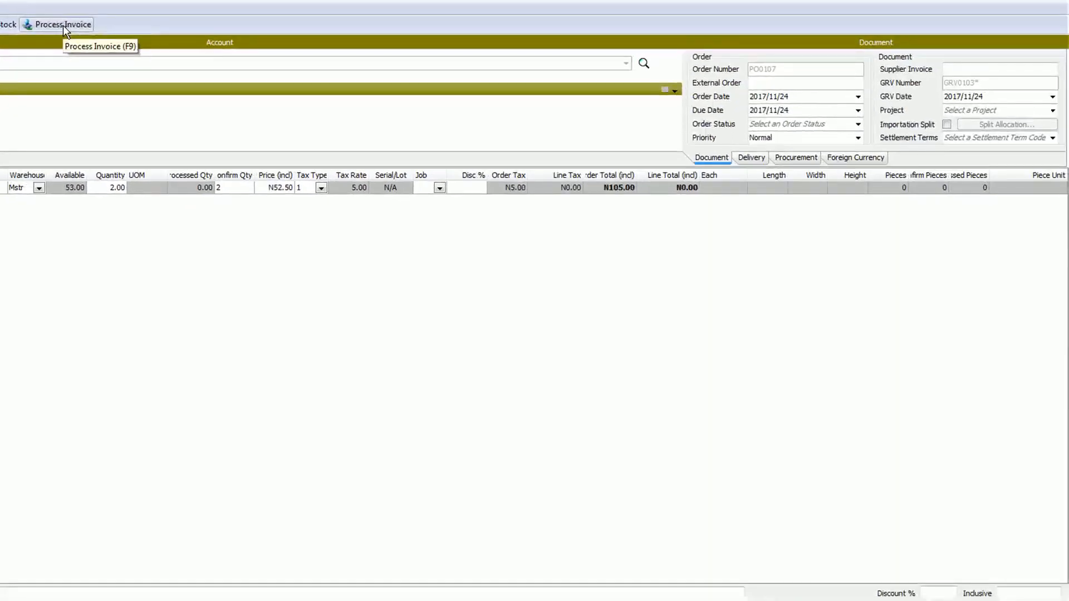
{"action": "left_click", "coordinate": [950, 69]}
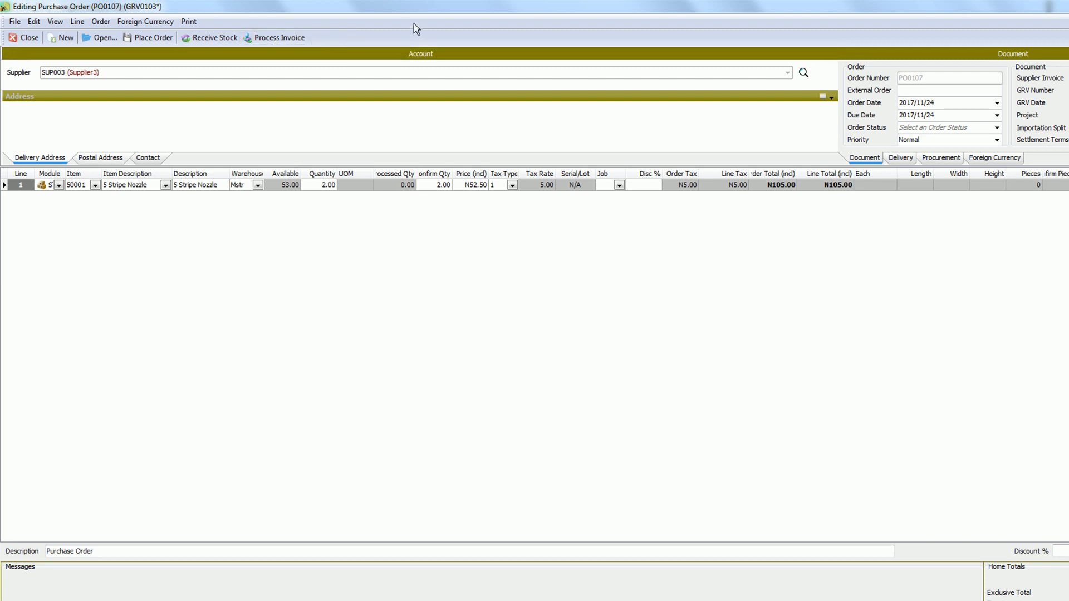
{"action": "left_click", "coordinate": [344, 41]}
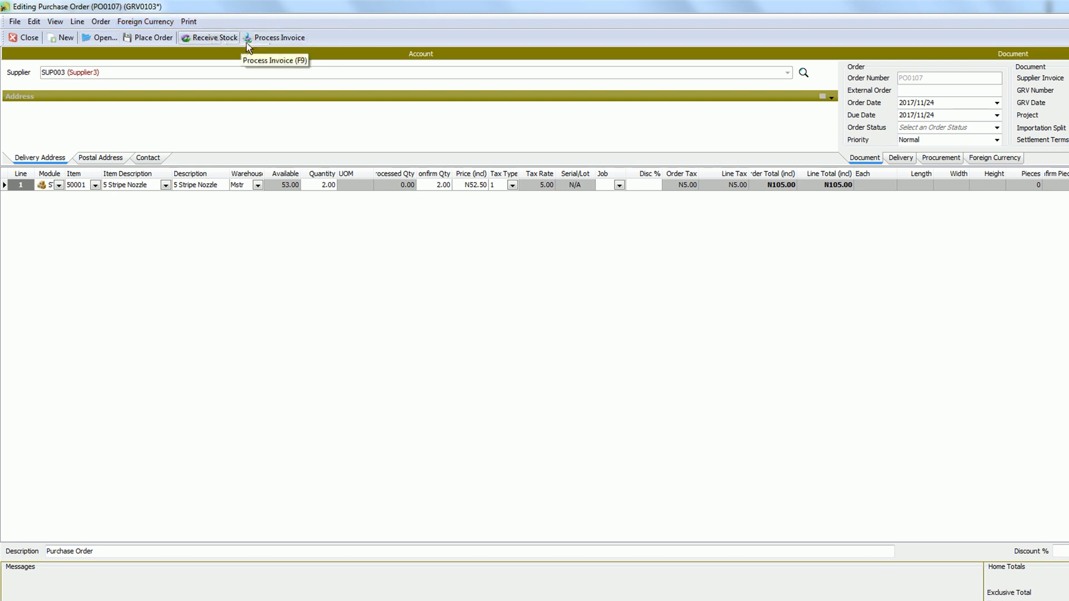
- Process the invoice for the SUP003 purchase order, ignoring the account terms warning
{"action": "left_click", "coordinate": [277, 37]}
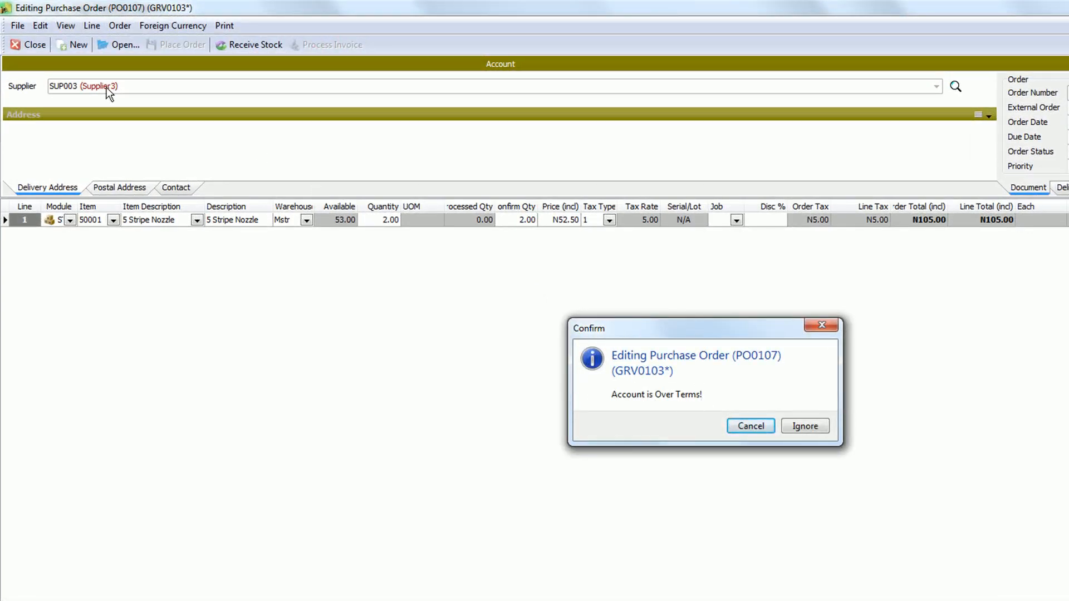
{"action": "left_click", "coordinate": [808, 427]}
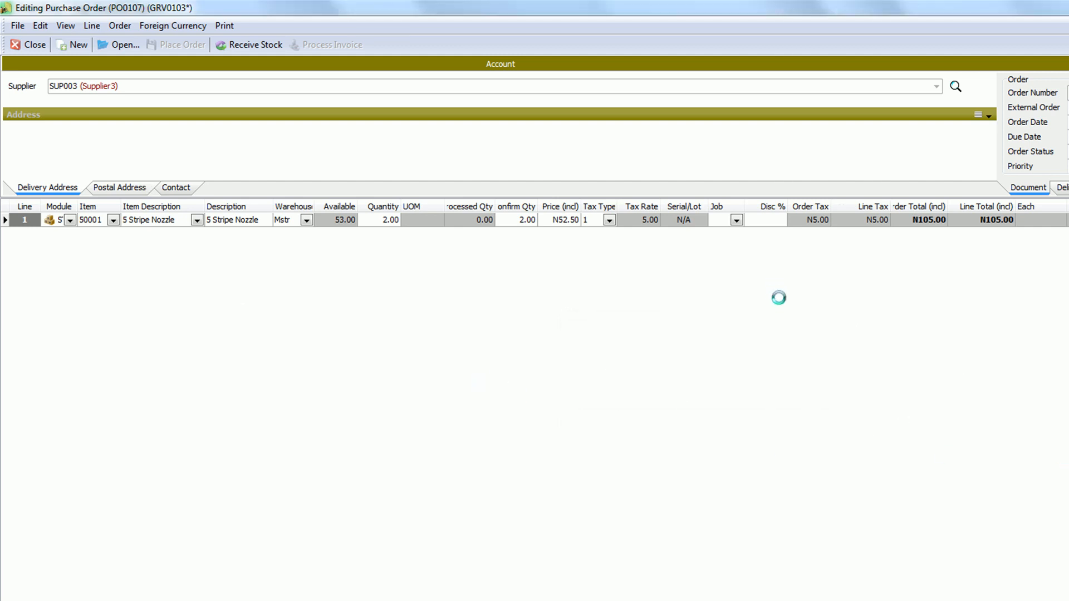
{"action": "left_click", "coordinate": [807, 421]}
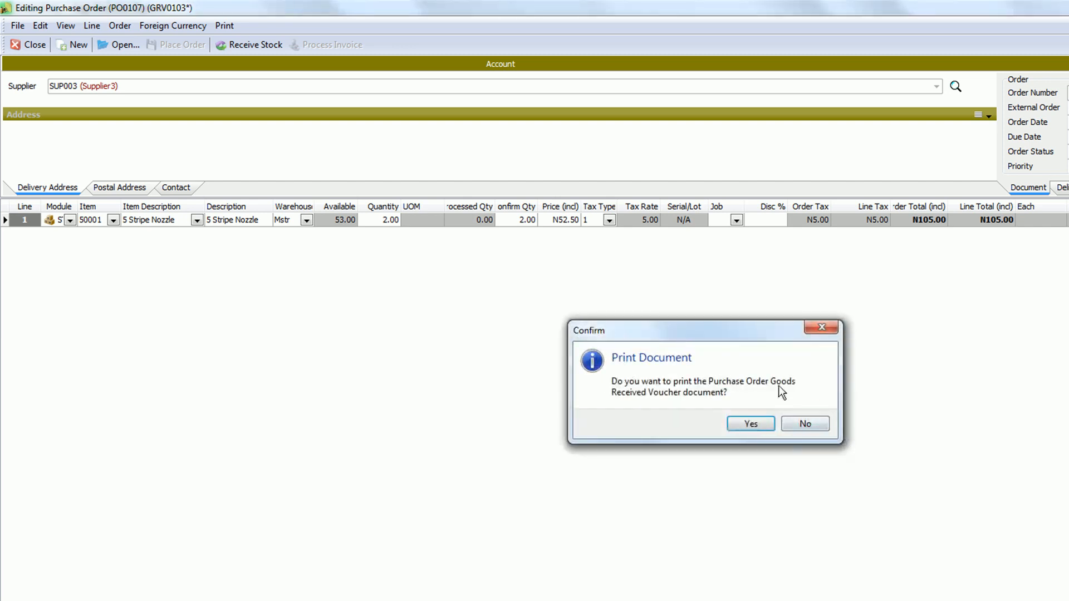
- Preview the Goods Received Voucher and Supplier Invoice documents, and close the purchase order window
{"action": "left_click", "coordinate": [741, 424]}
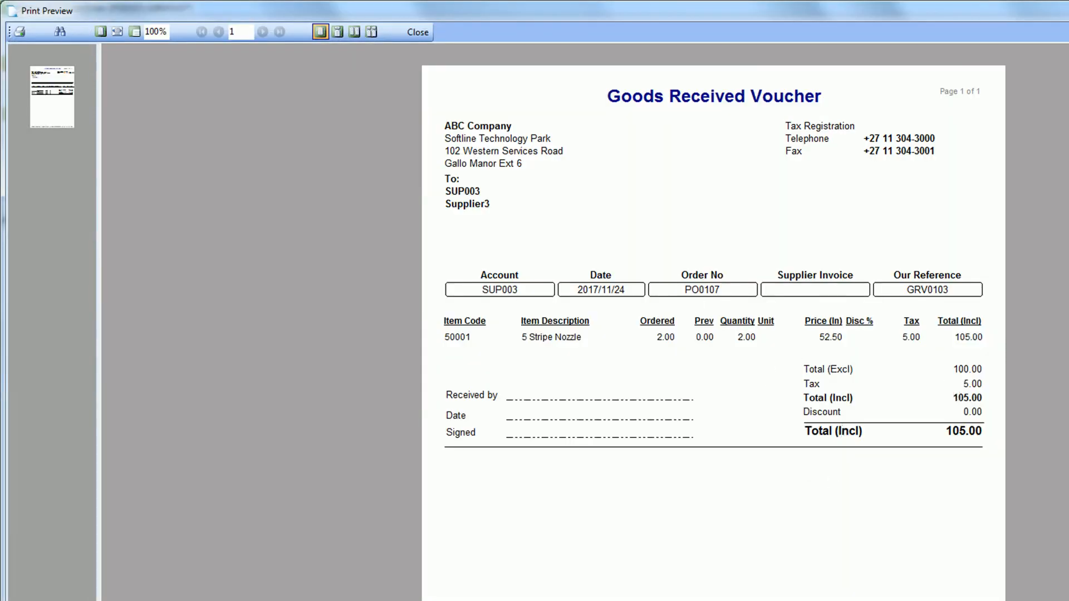
{"action": "key", "text": "alt+F4"}
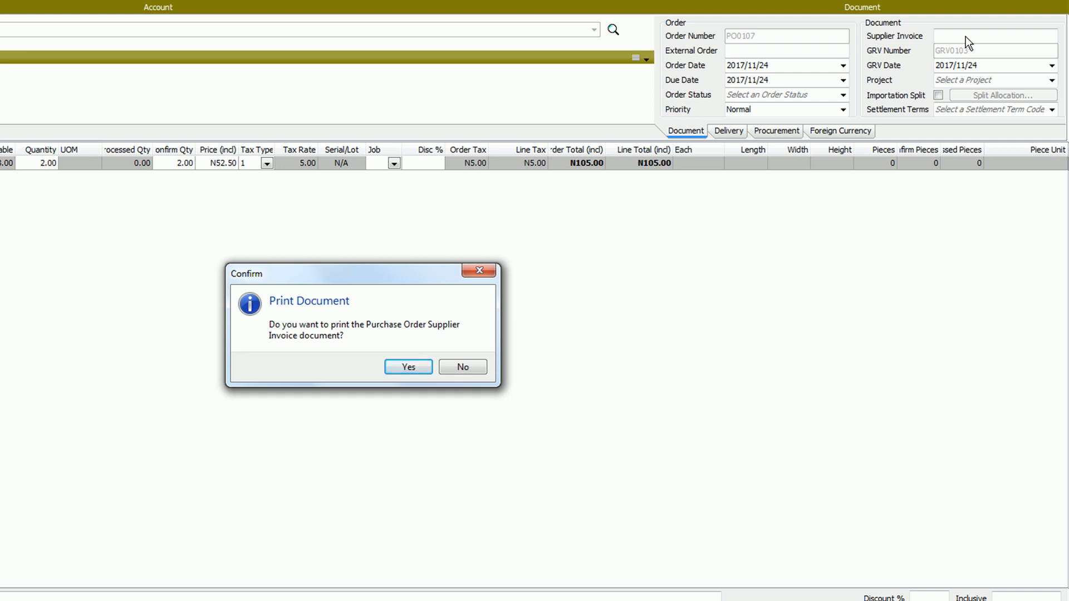
{"action": "left_click", "coordinate": [408, 367]}
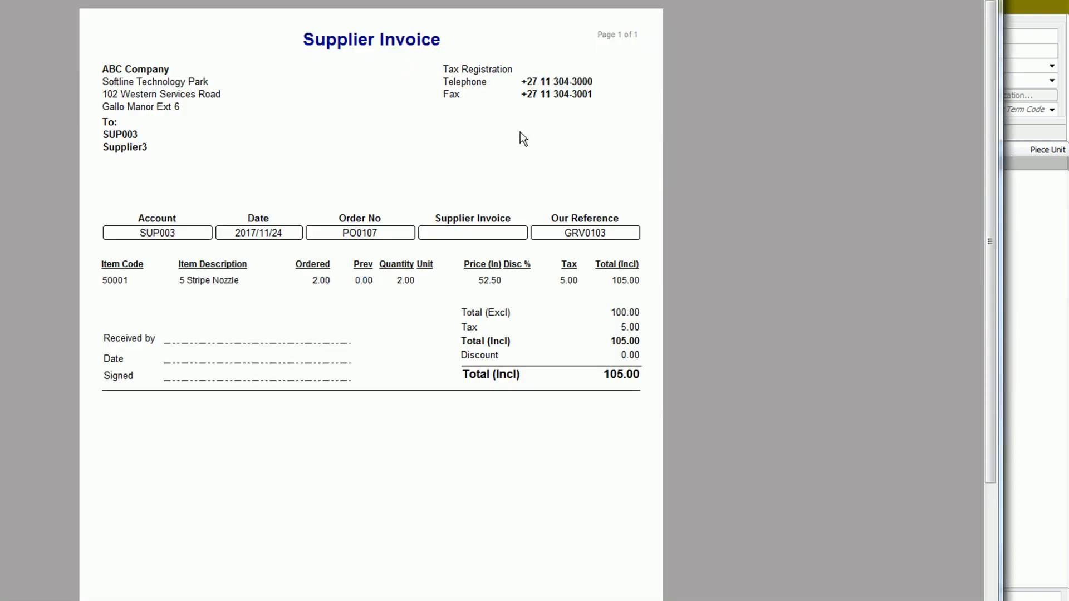
{"action": "left_click", "coordinate": [985, 1]}
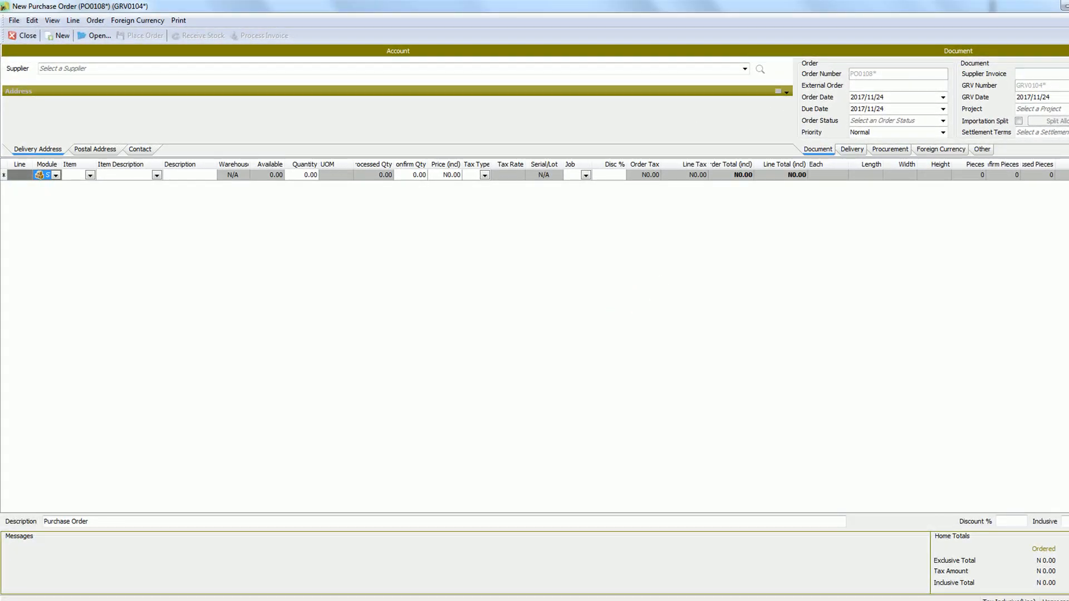
{"action": "left_click", "coordinate": [1067, 6]}
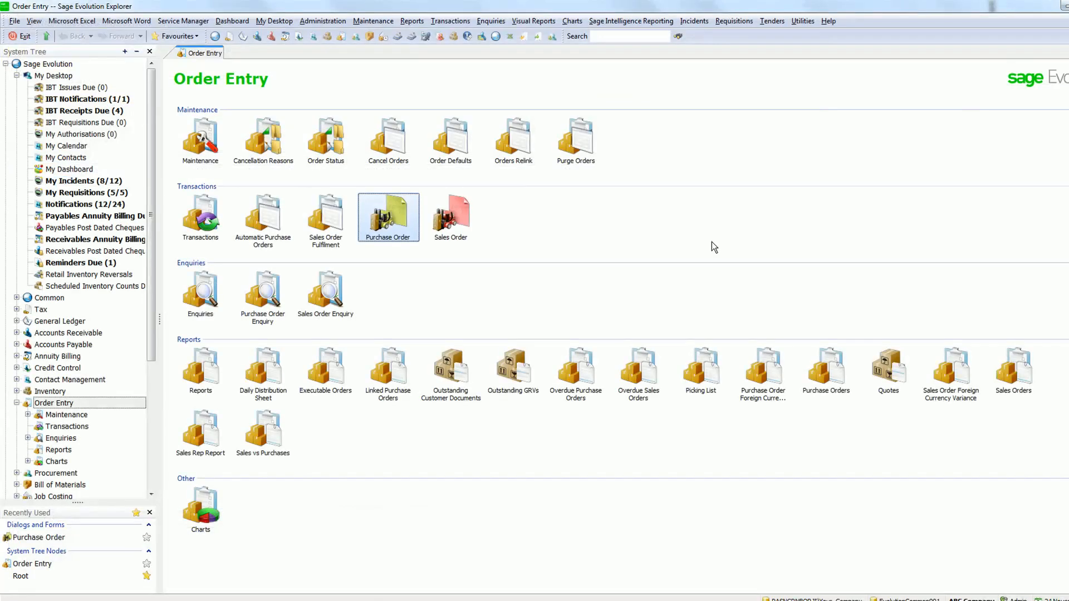